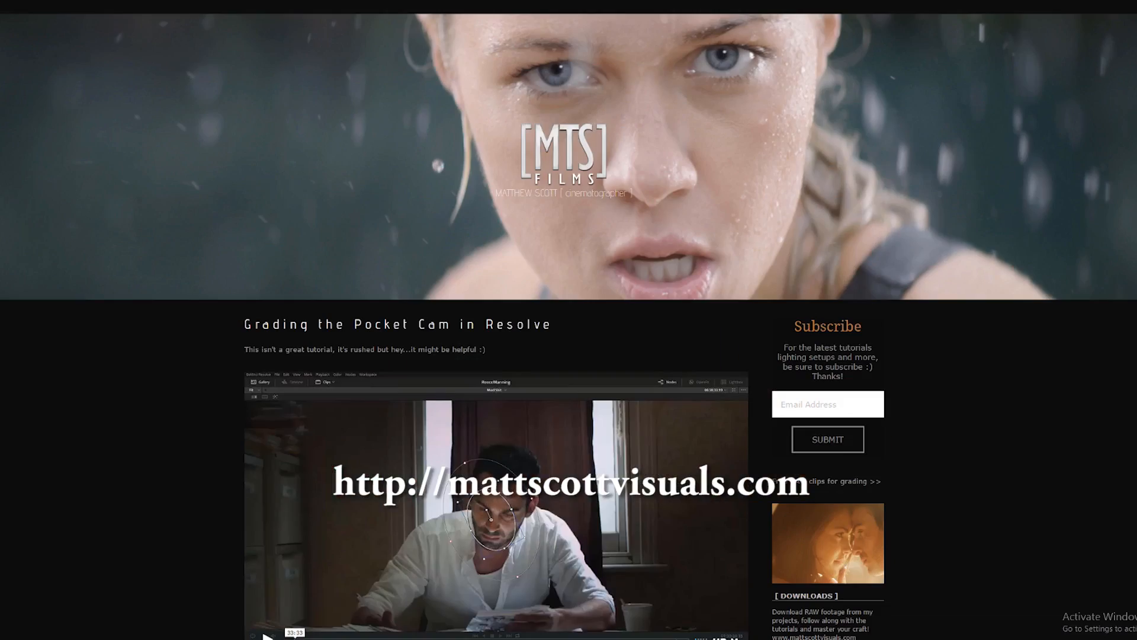
scroll(795, 114, down, 17)
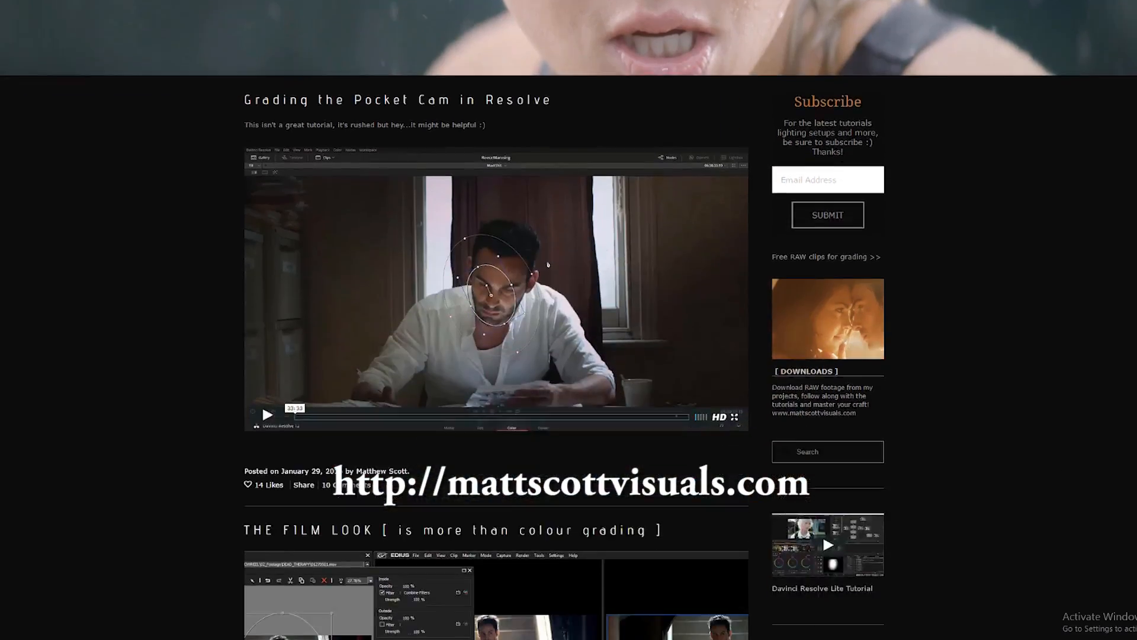
scroll(497, 320, down, 10)
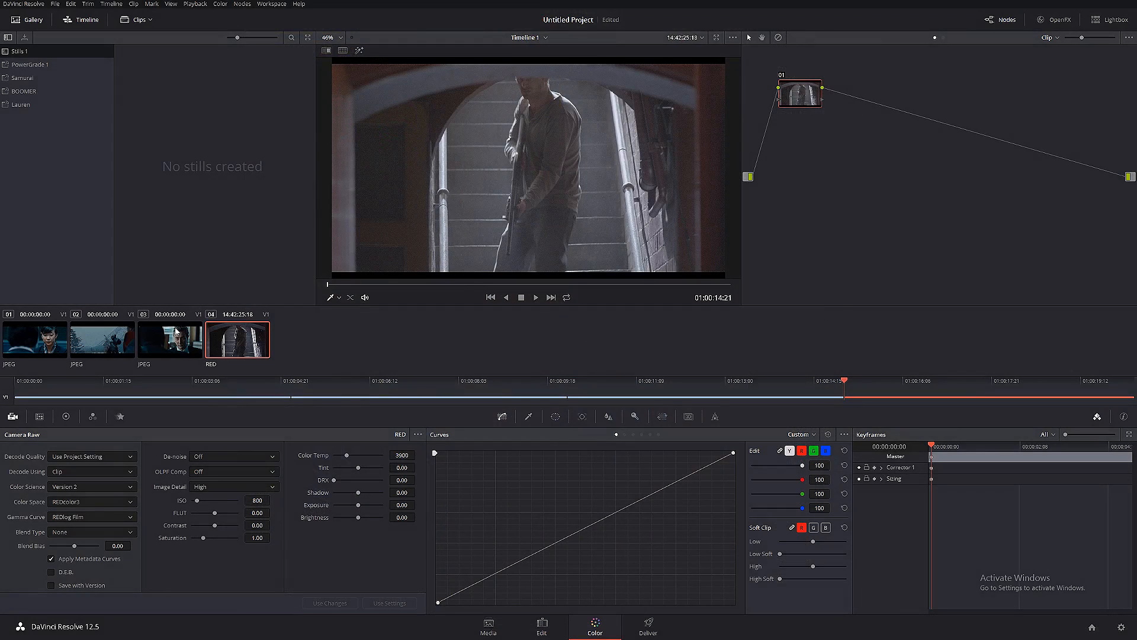
- Review the three JPEG film reference clips one after another and compare them with the RED staircase clip
click(176, 331)
click(118, 335)
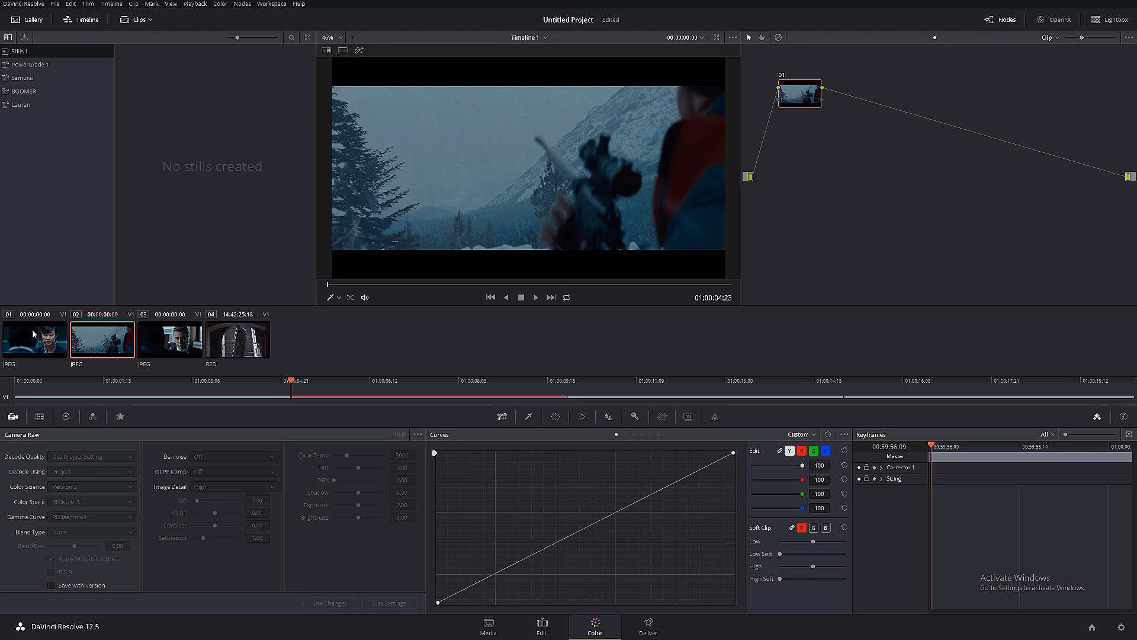
click(34, 334)
click(100, 337)
click(171, 340)
key(Down)
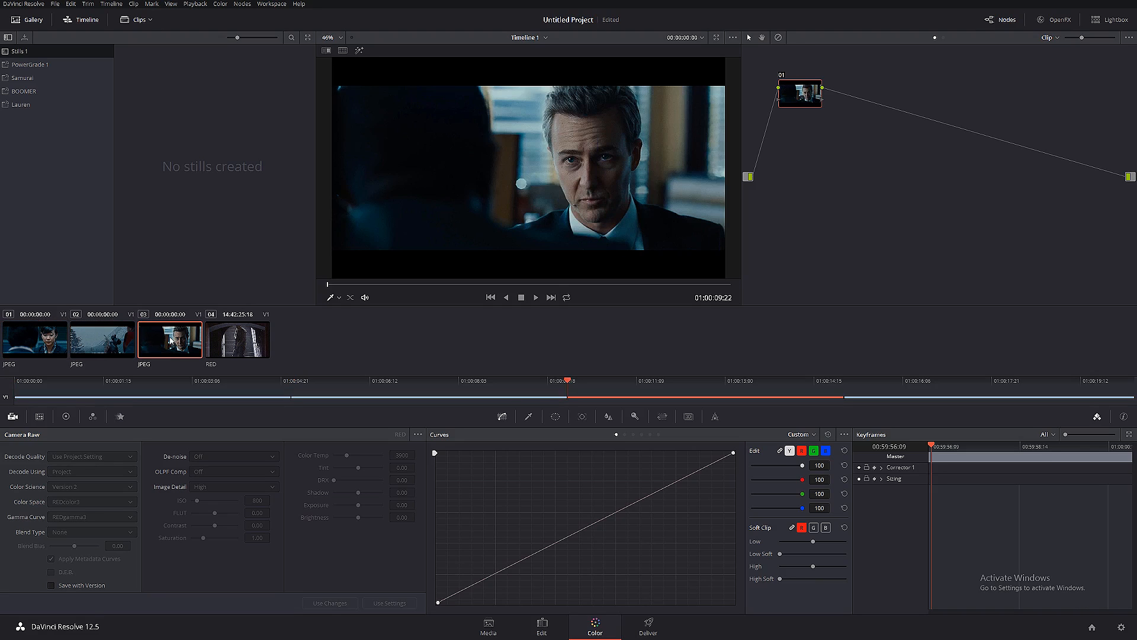
click(104, 345)
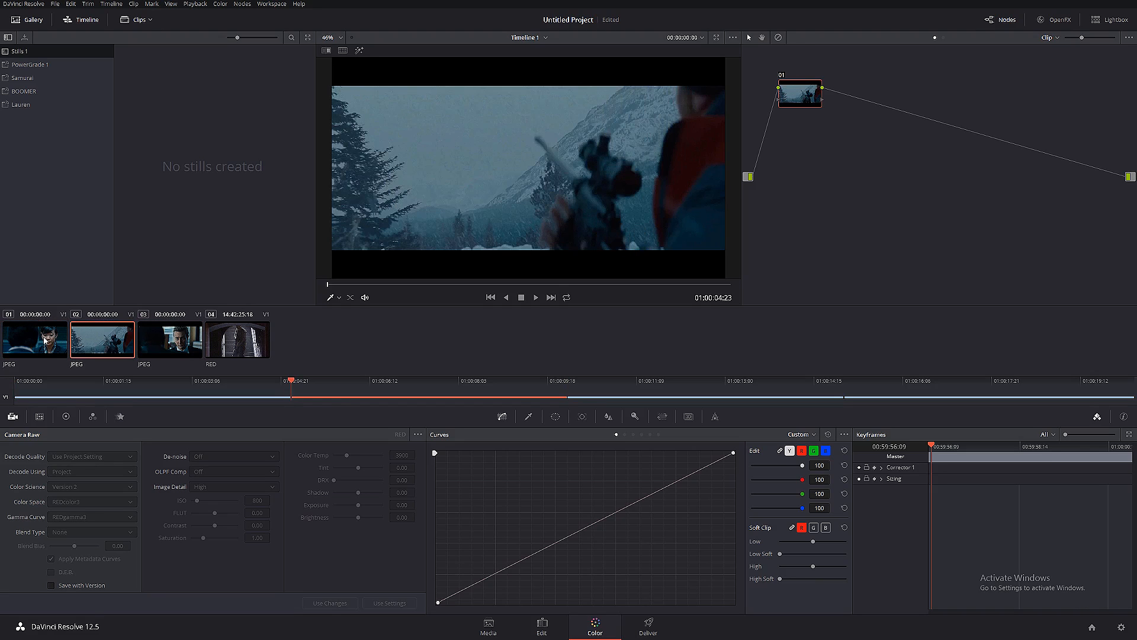
click(46, 340)
click(83, 345)
click(168, 349)
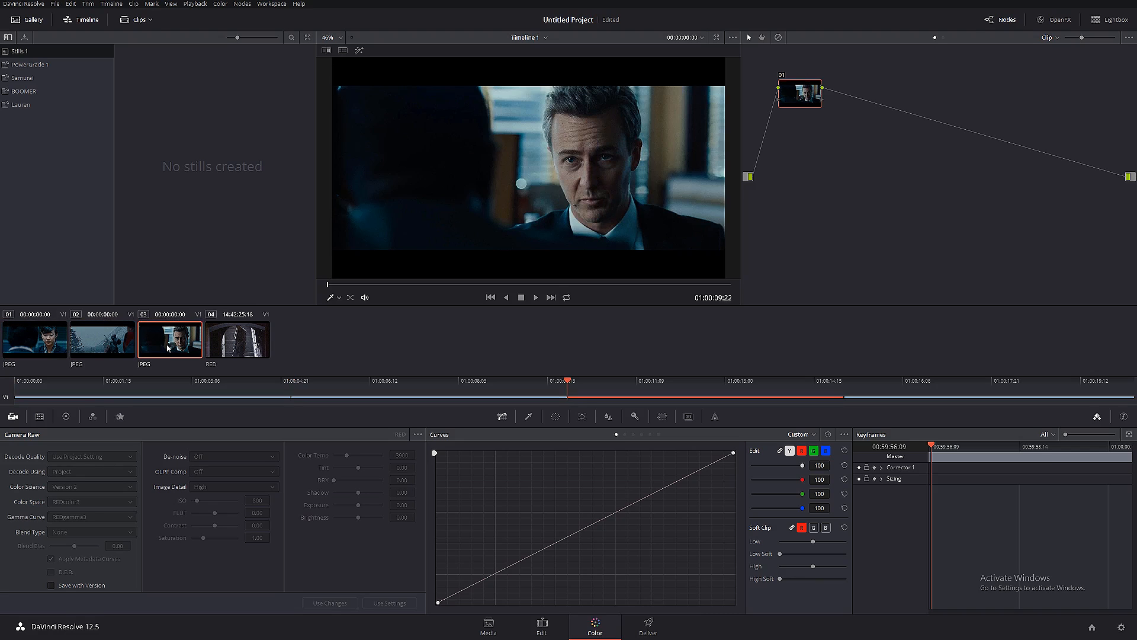
click(115, 347)
click(37, 345)
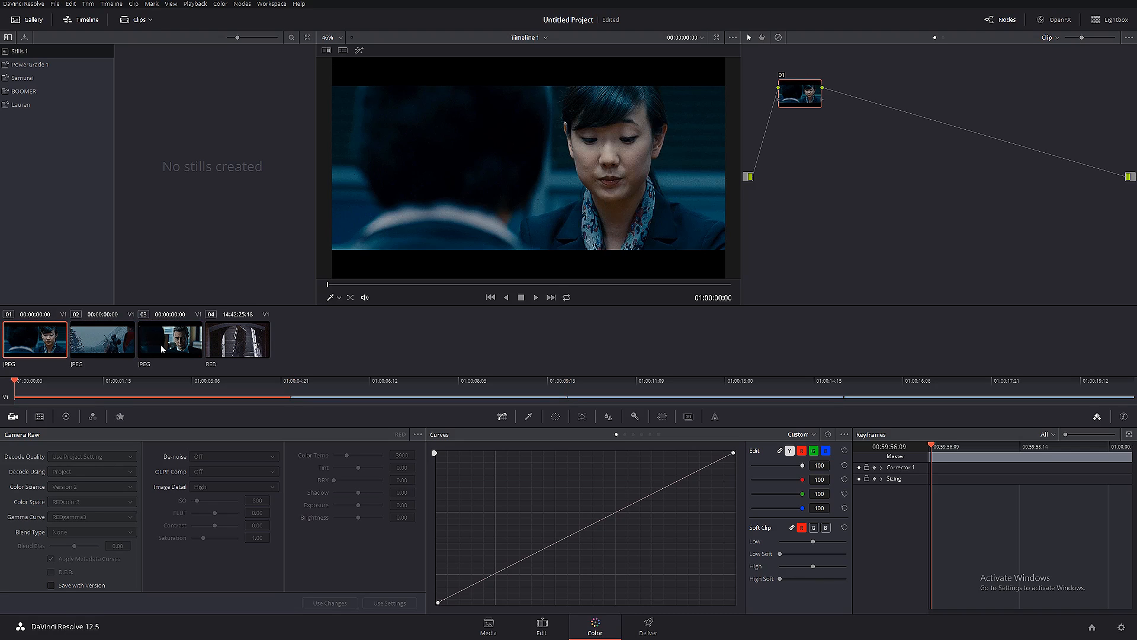
click(161, 347)
click(92, 339)
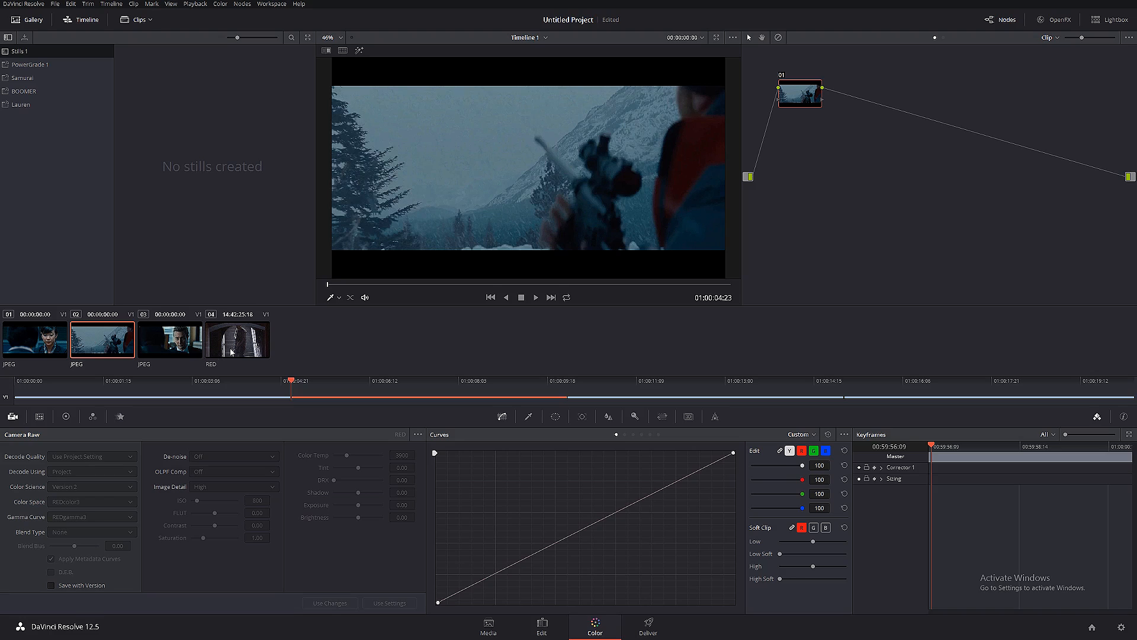
click(209, 350)
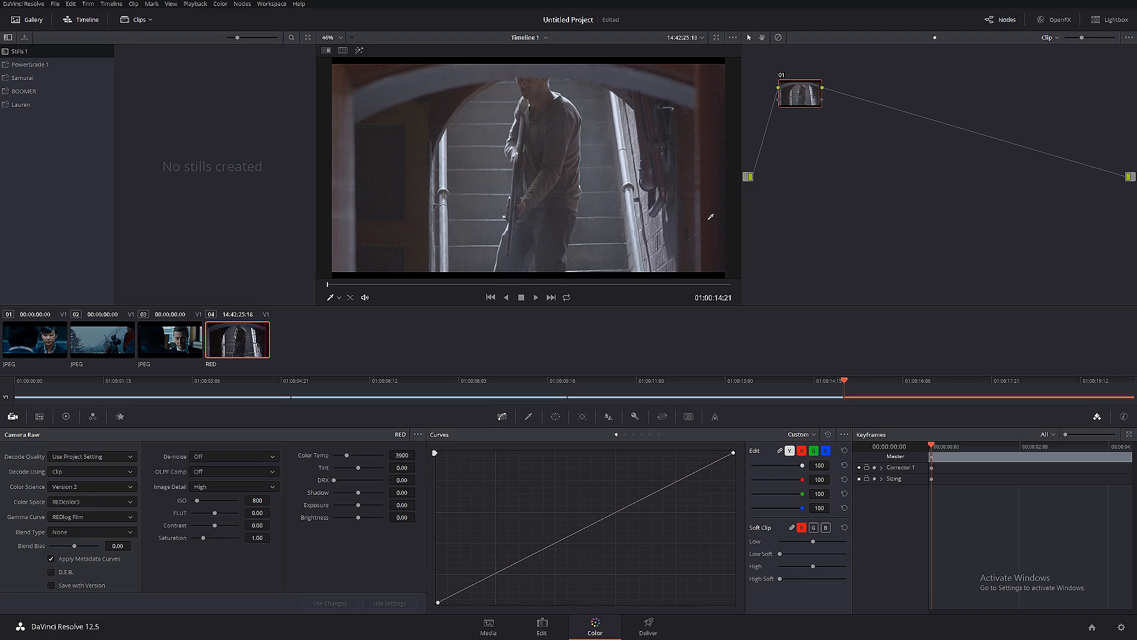
- Add a second serial node to the third reference clip and show the scopes in a compact window over the keyframes area
click(189, 351)
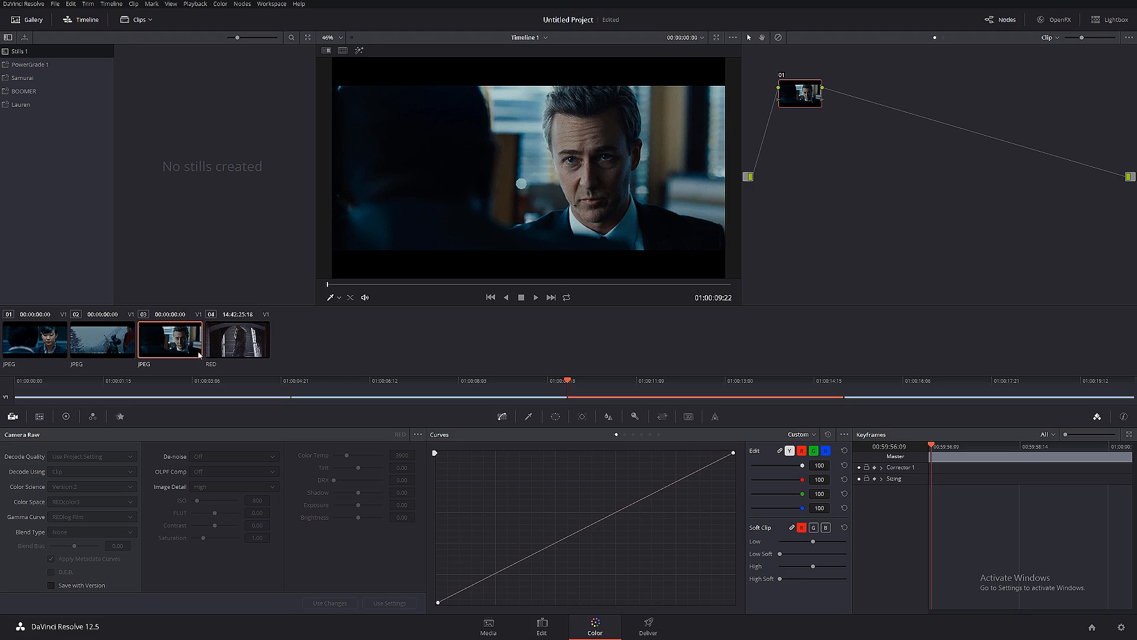
key(alt+s)
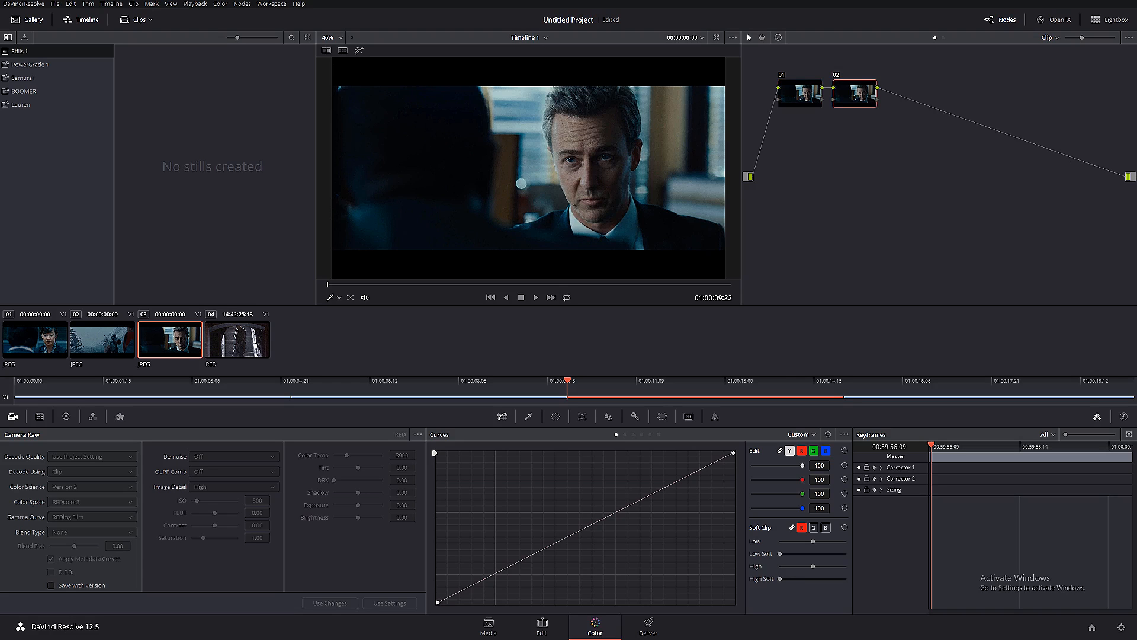
key(ctrl+shift+w)
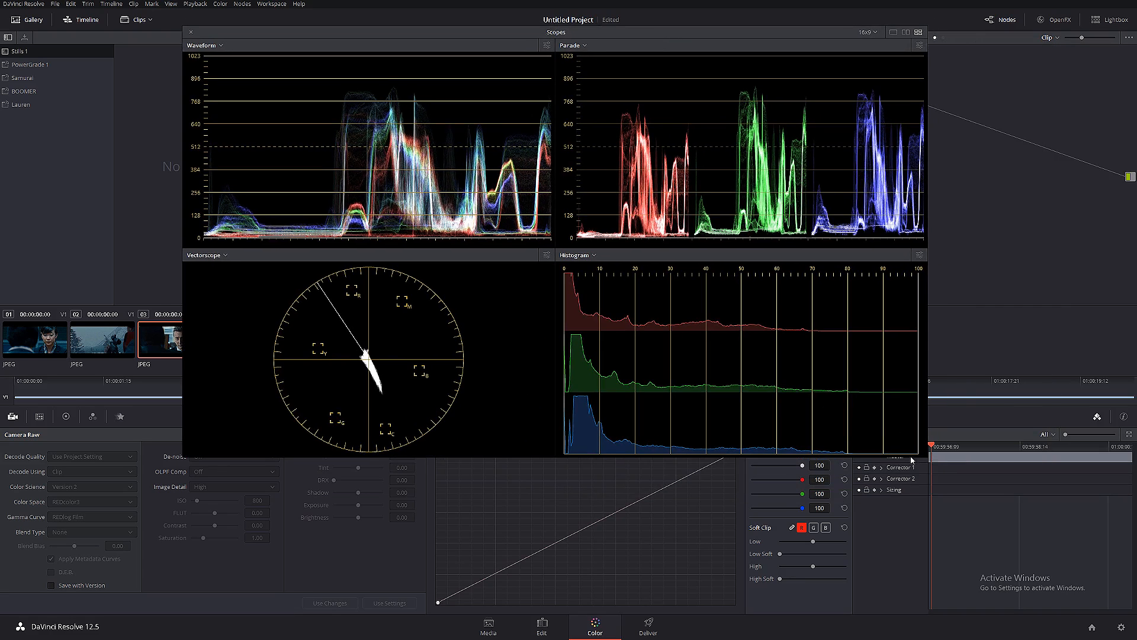
drag(926, 454, 728, 274)
drag(323, 41, 855, 382)
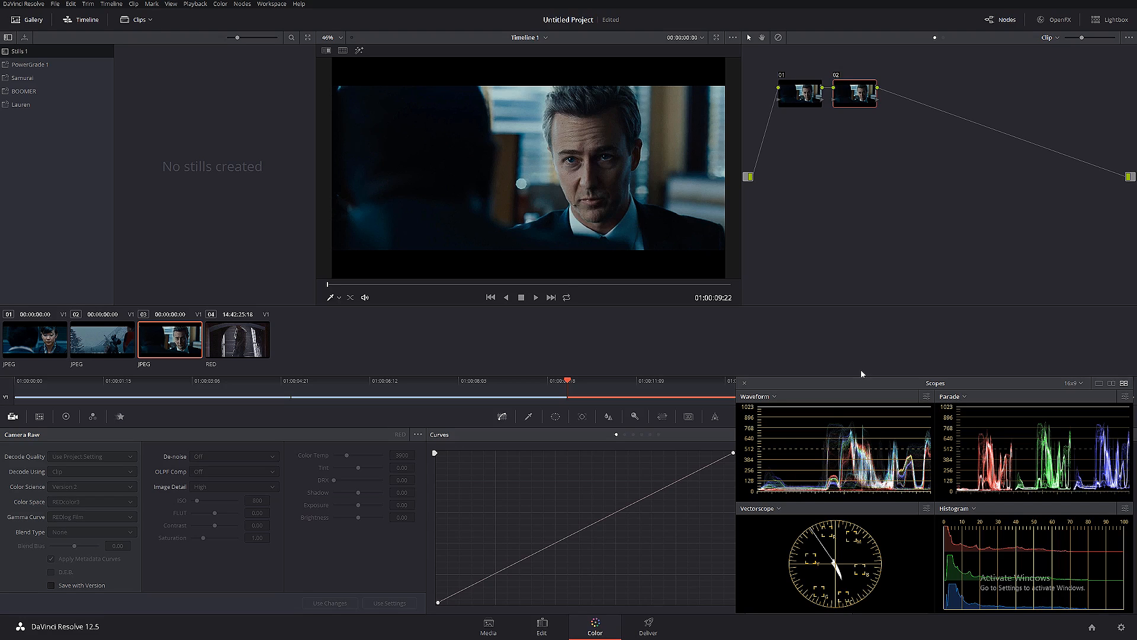
- Apply the False Color 2.1 effect to the third clip's second node
click(1058, 20)
scroll(1011, 232, down, 5)
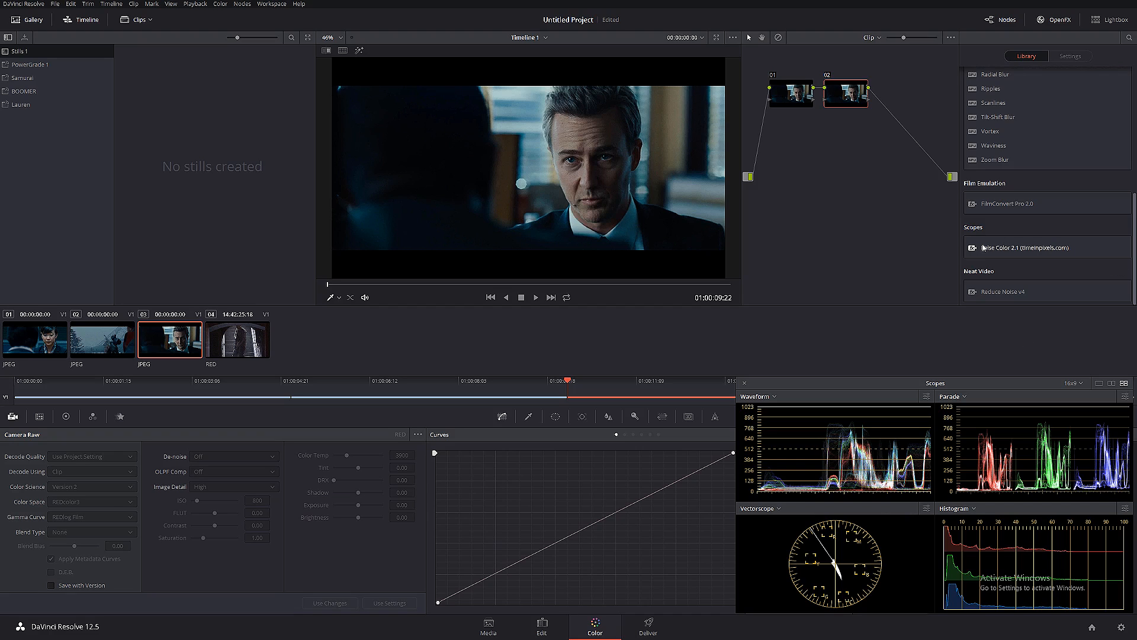
drag(1007, 248, 847, 93)
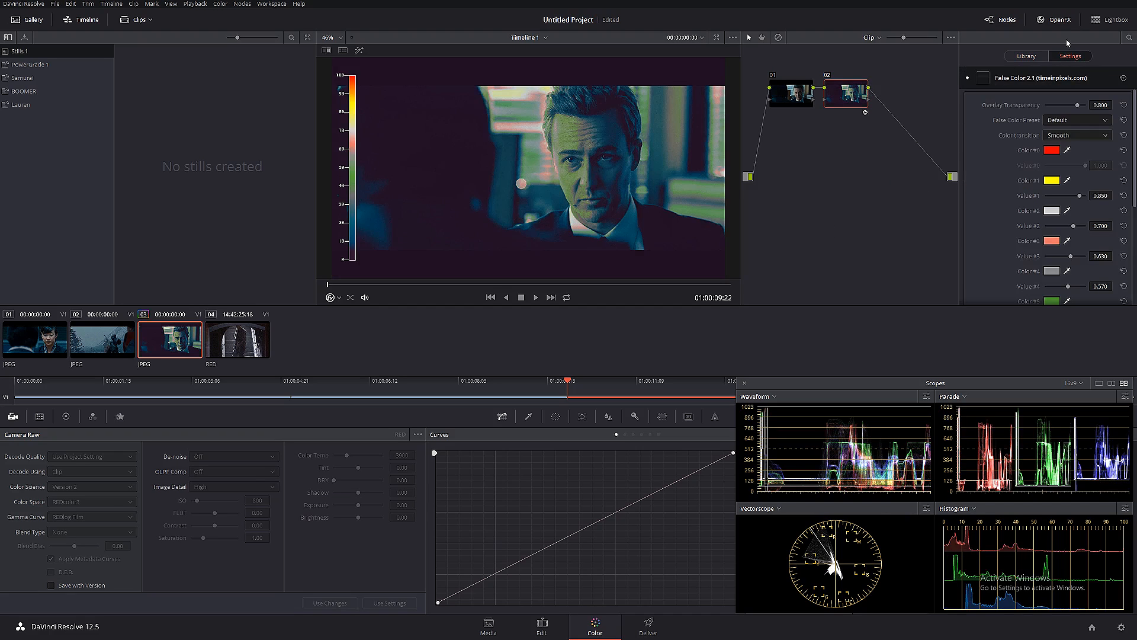
click(1056, 20)
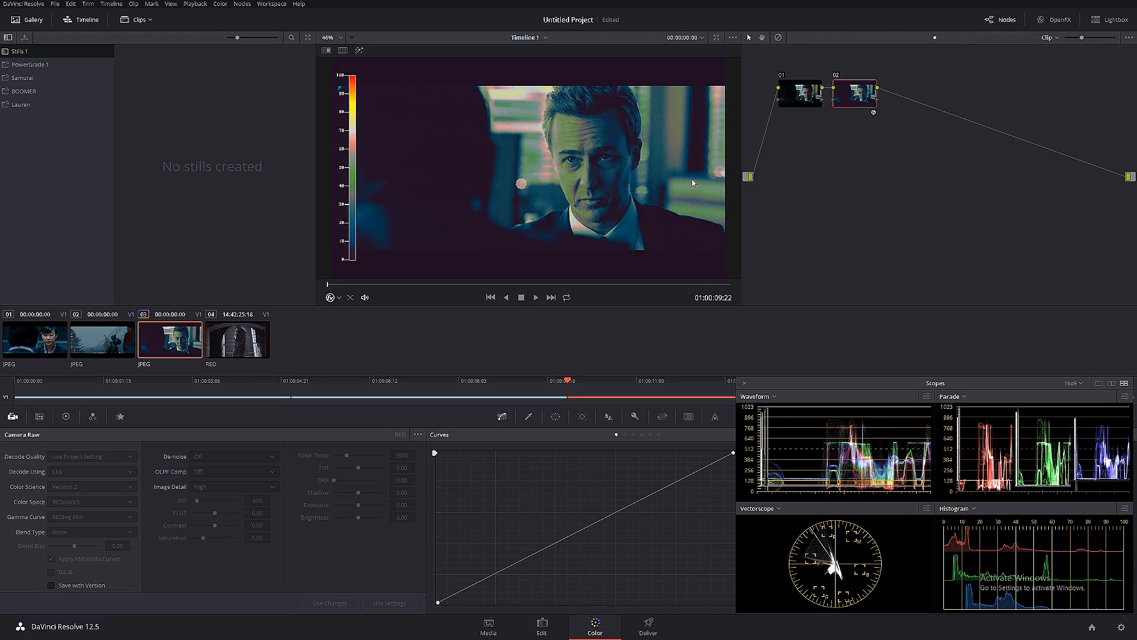
- Grab a still of the false-color grade, apply it to the second clip, and compare that clip with the effect node off and on
right_click(529, 128)
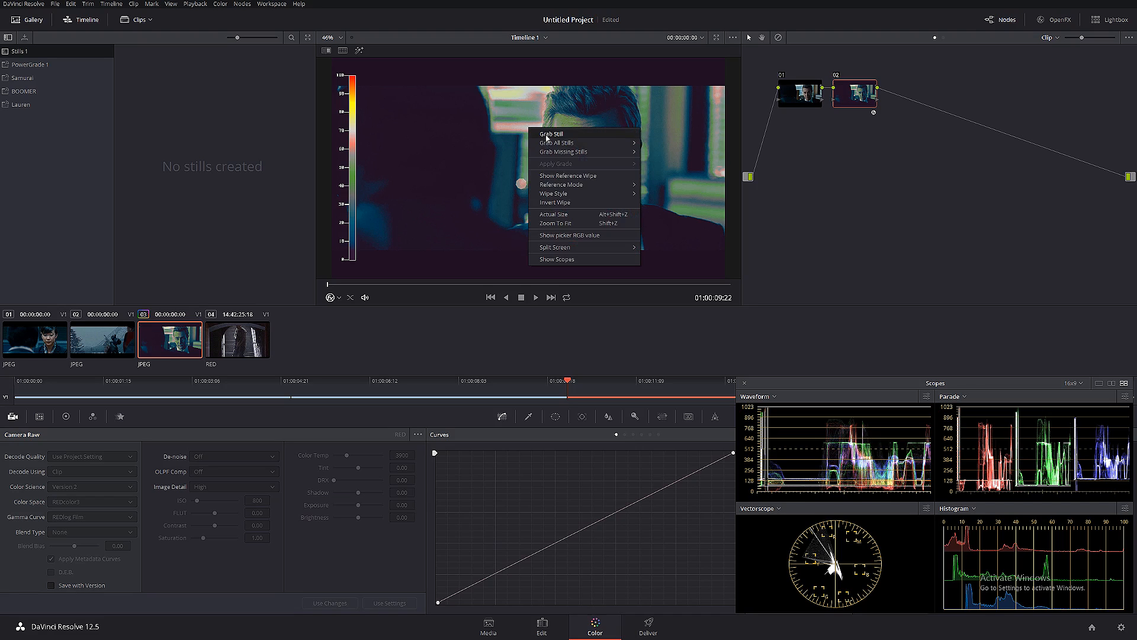
click(550, 134)
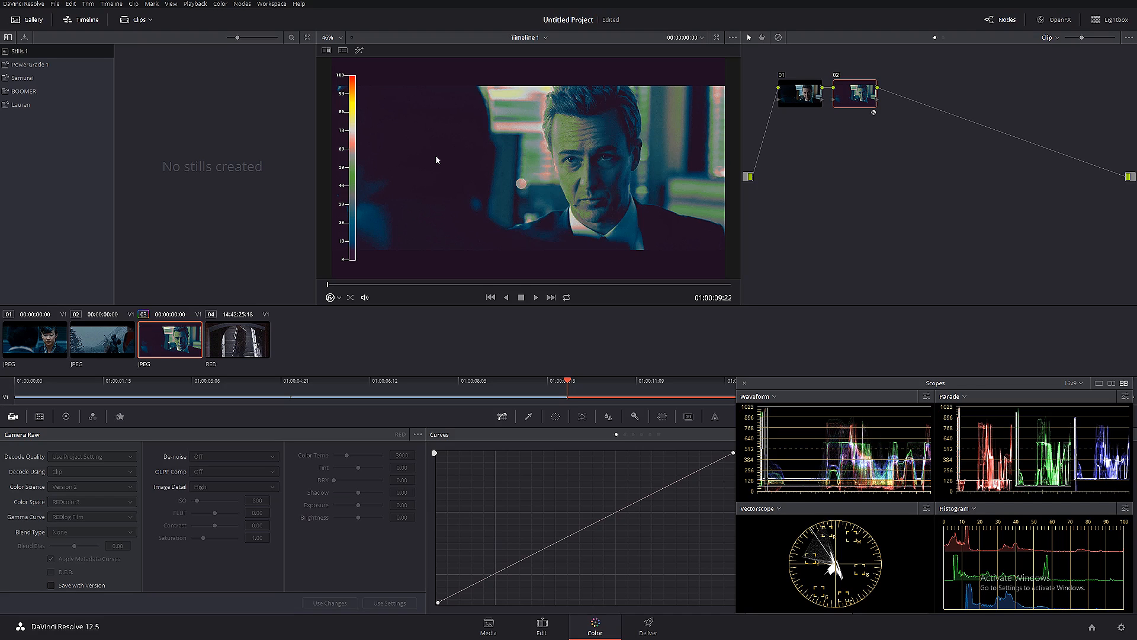
click(112, 339)
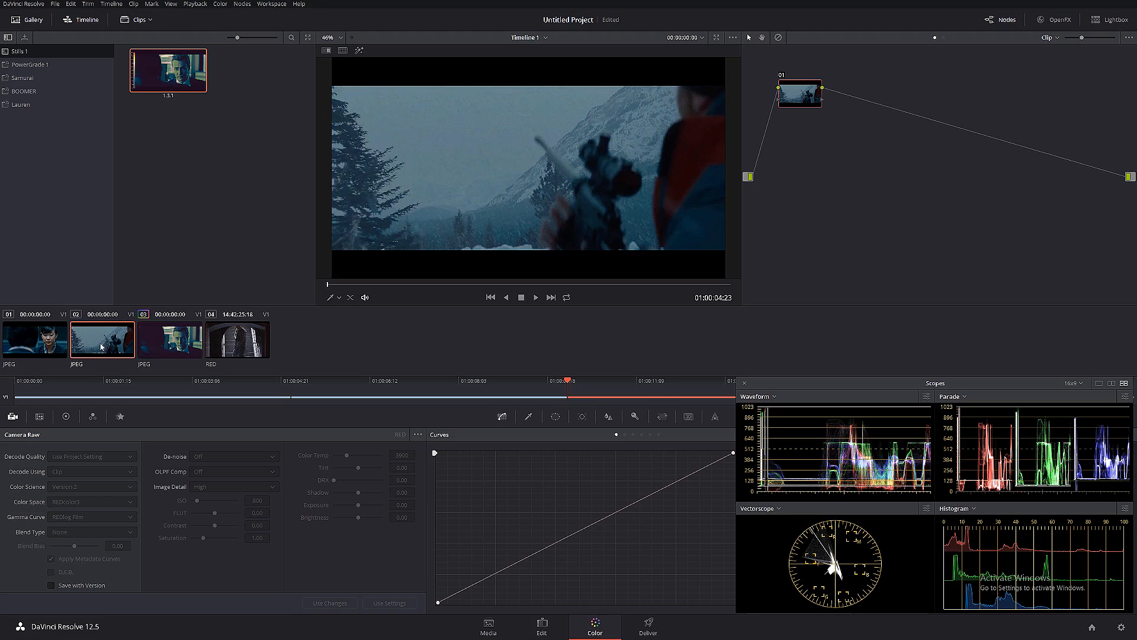
middle_click(168, 69)
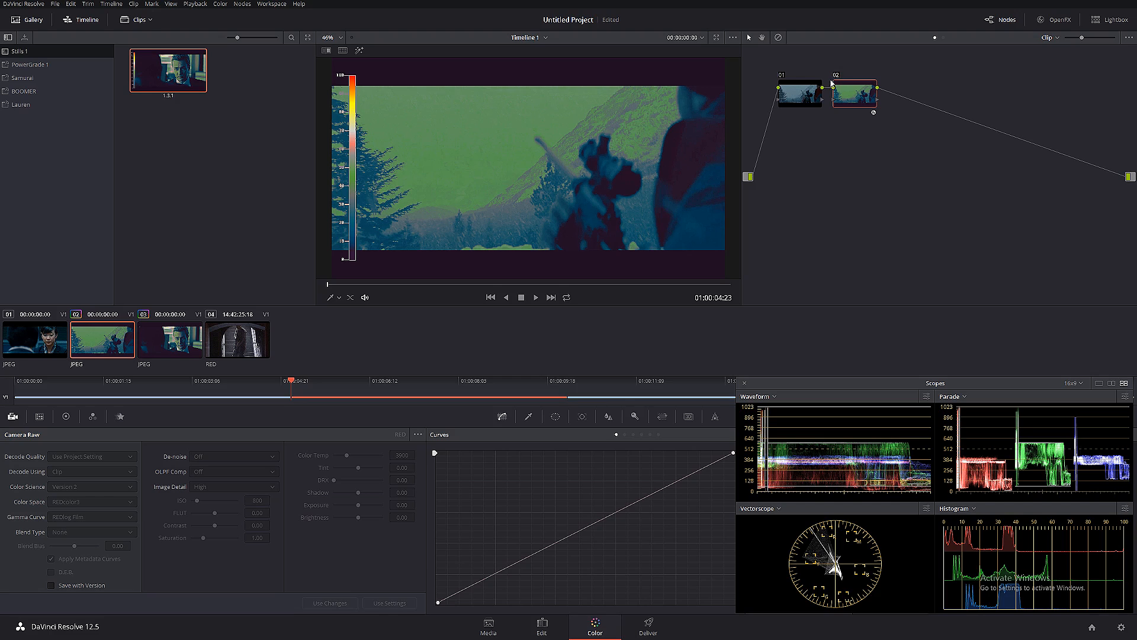
key(ctrl+d)
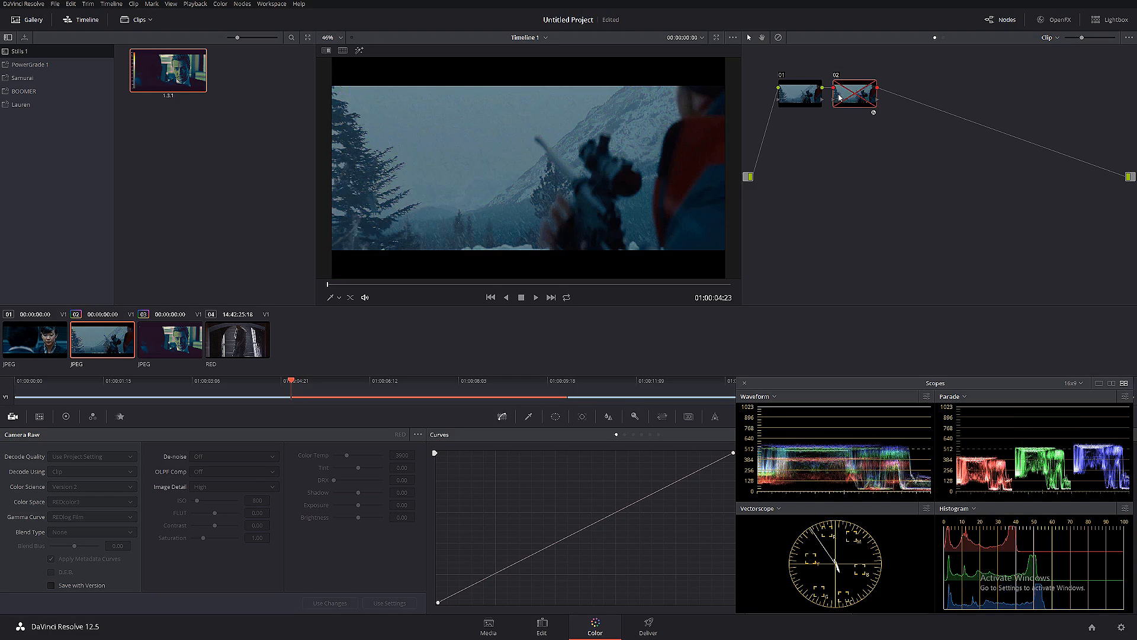
key(ctrl+d)
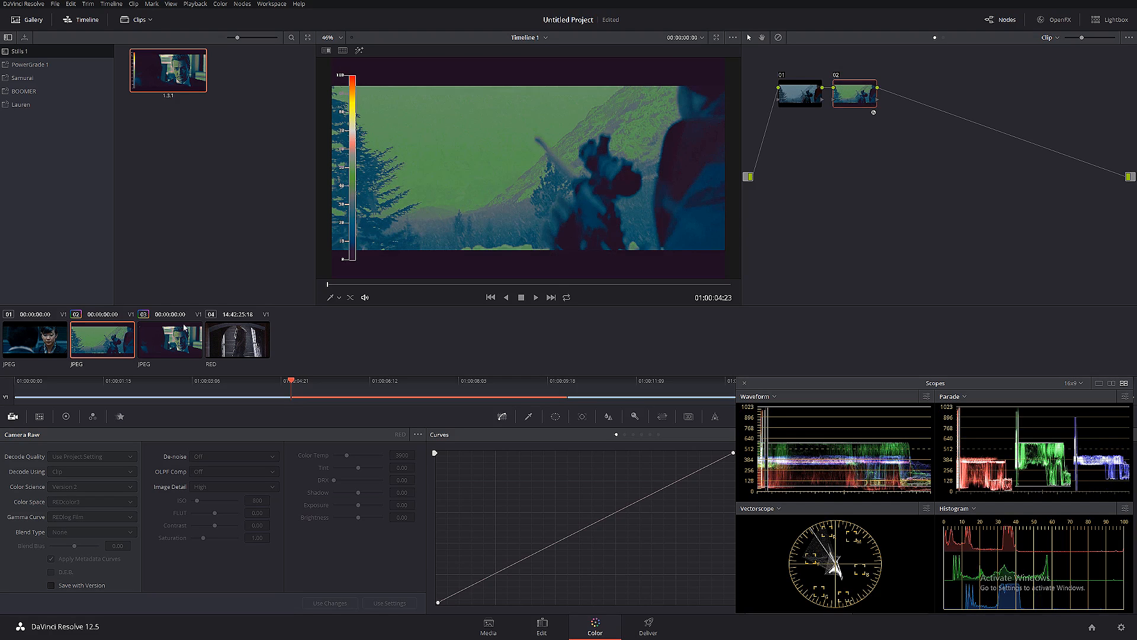
- Apply the grabbed still's false-color grade to the first clip and disable its second node
click(49, 348)
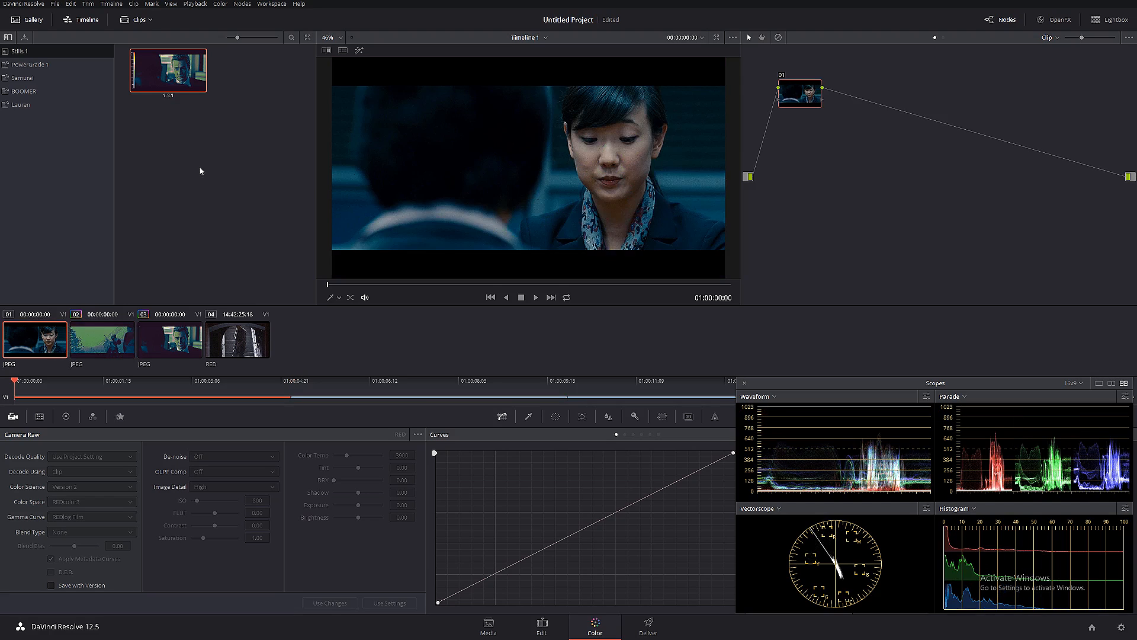
middle_click(175, 77)
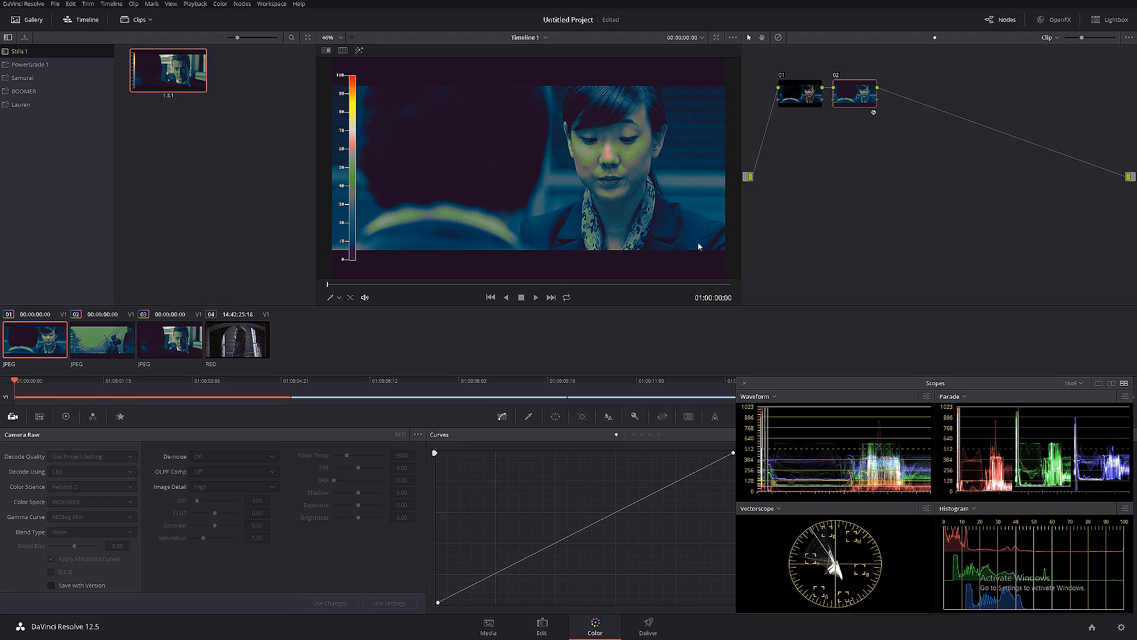
click(837, 78)
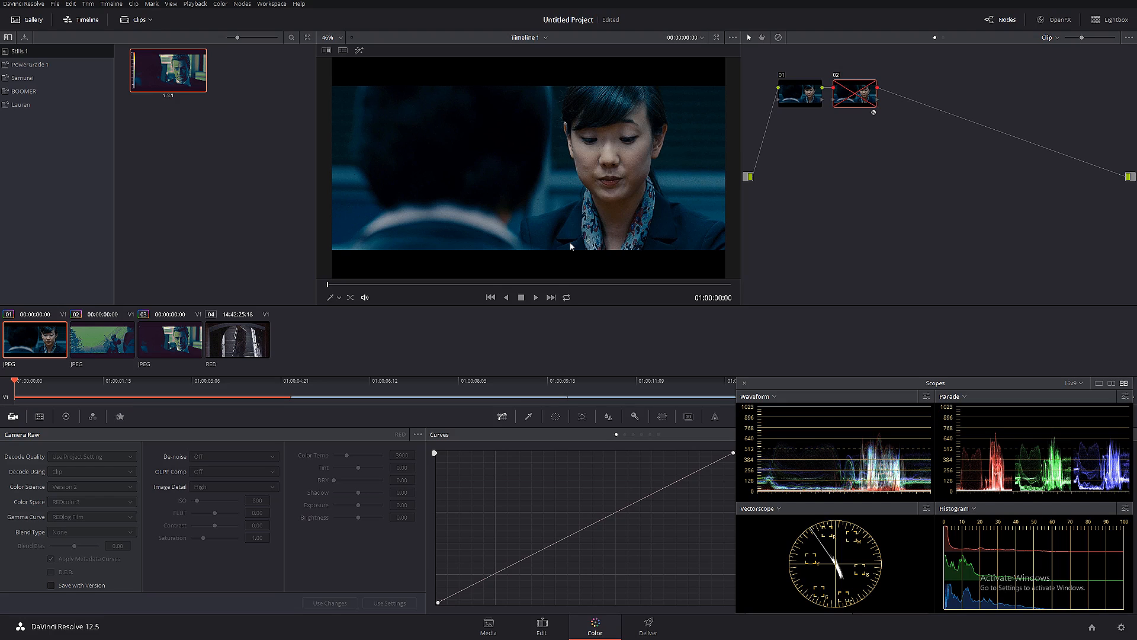
- Reposition the RED staircase clip's only node in the node graph and label it "Denoise"
click(266, 349)
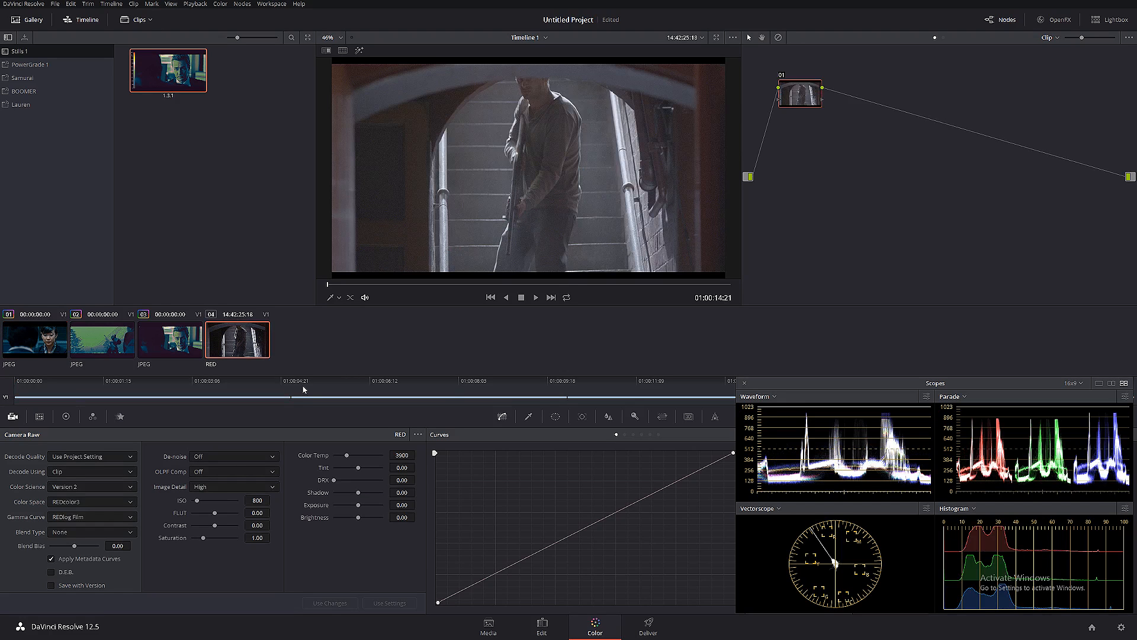
drag(792, 96, 779, 156)
right_click(781, 159)
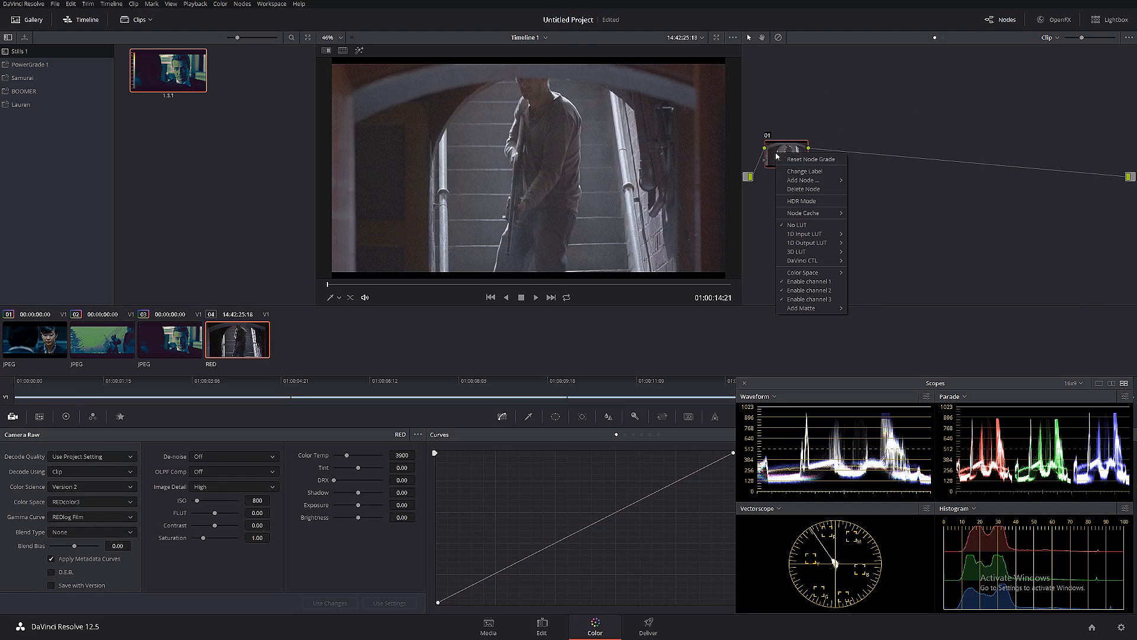
click(828, 176)
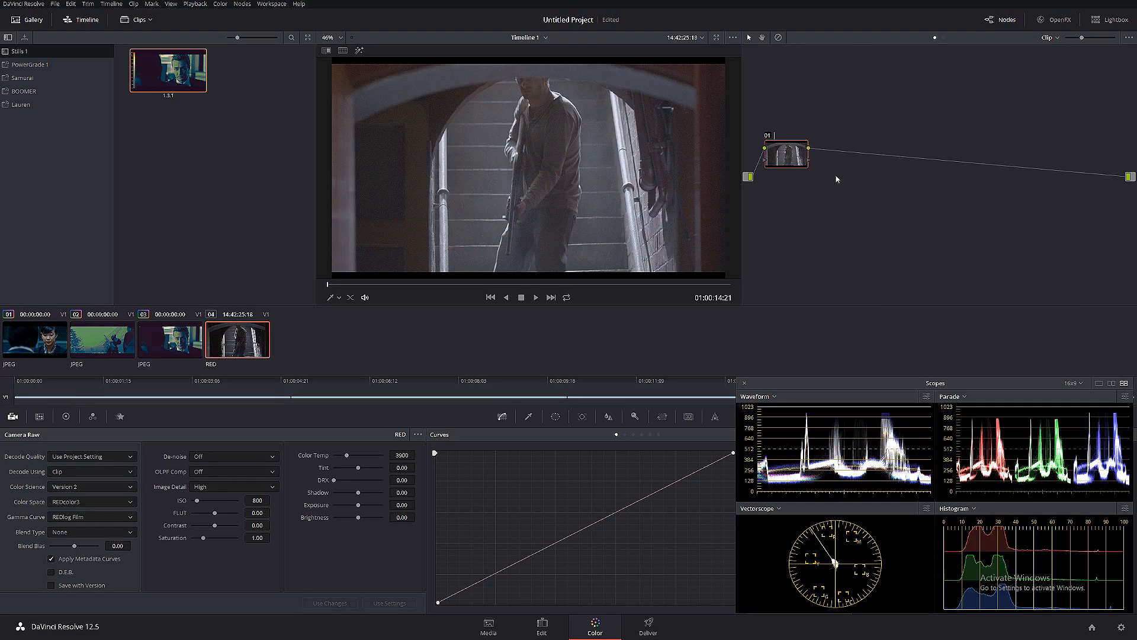
text(Denoise)
key(Return)
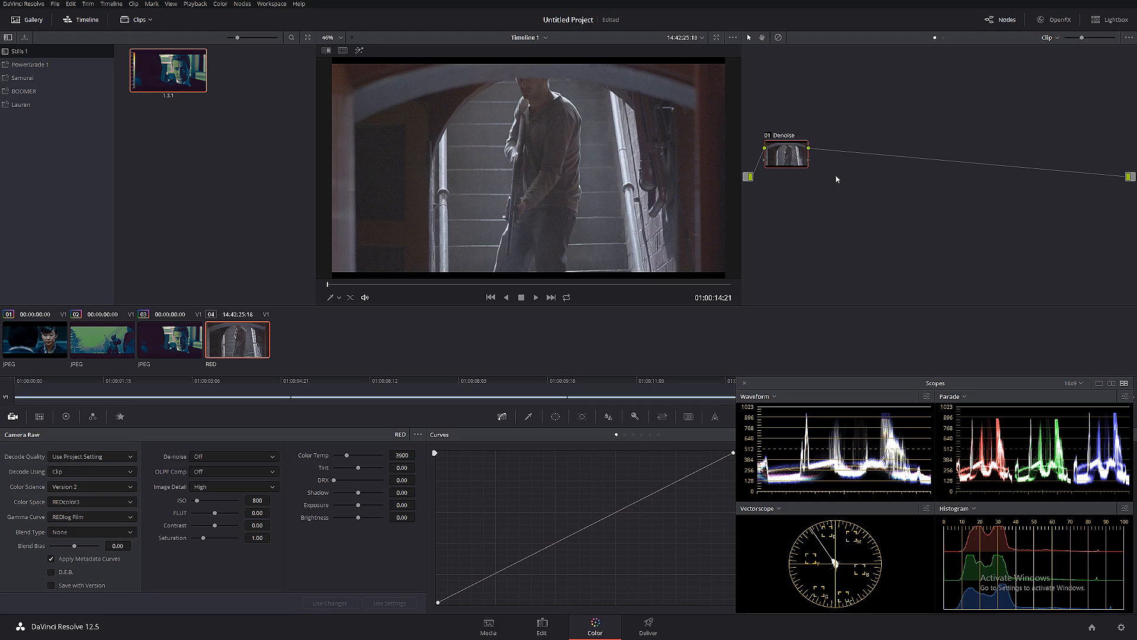
- Inspect the noise in the clip's dark areas and set the Denoise node's spatial noise reduction luma threshold to 2.0
scroll(483, 147, up, 6)
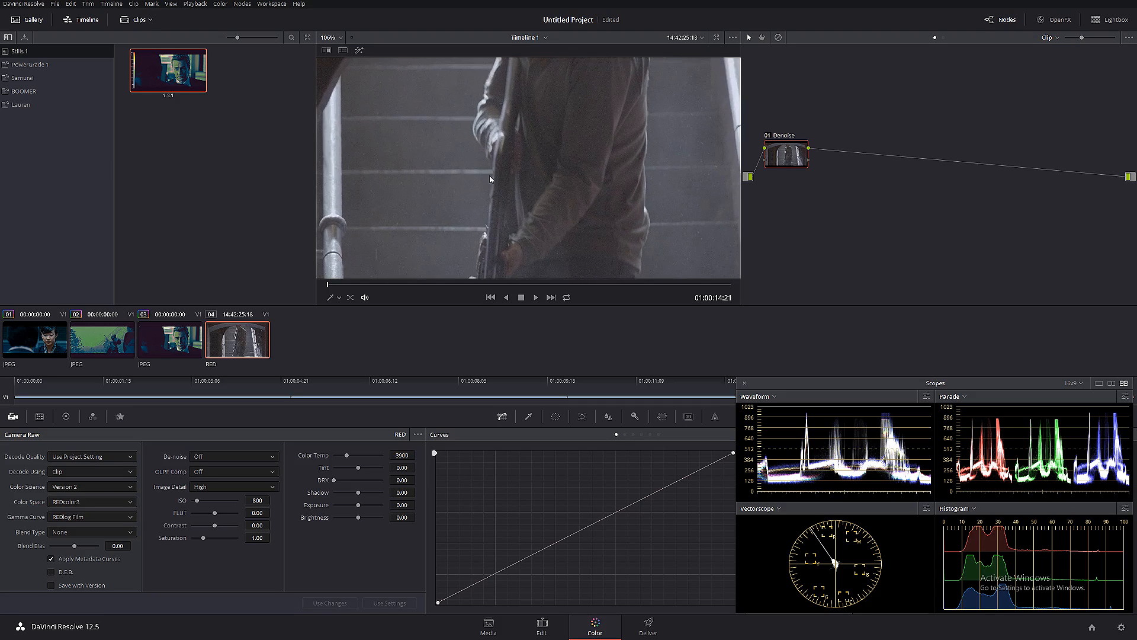
scroll(470, 162, up, 5)
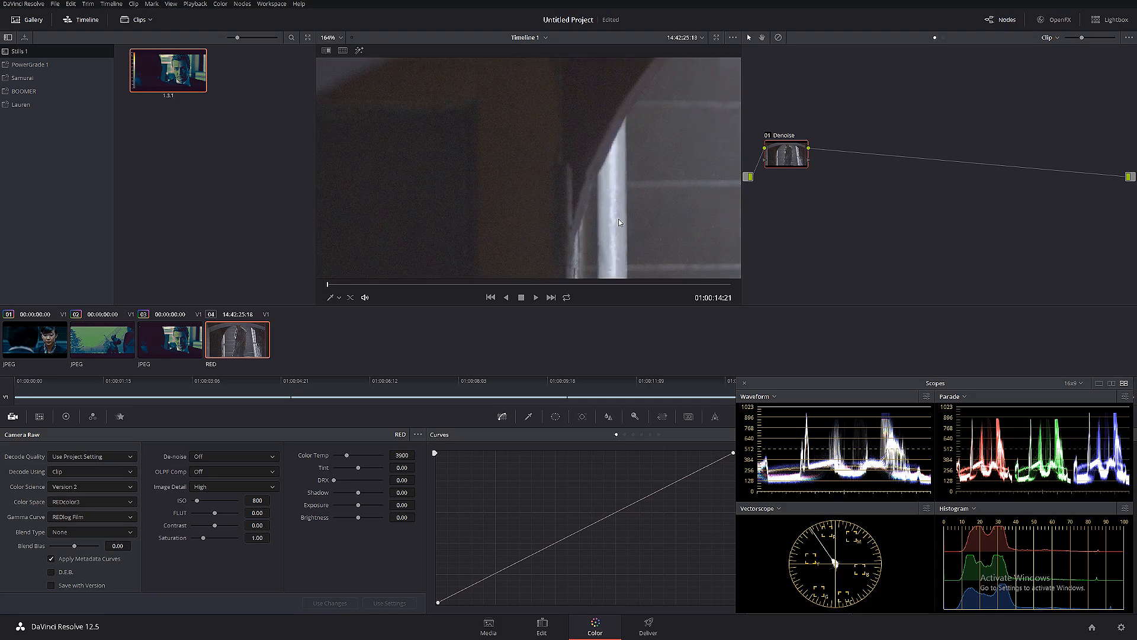
scroll(500, 225, up, 4)
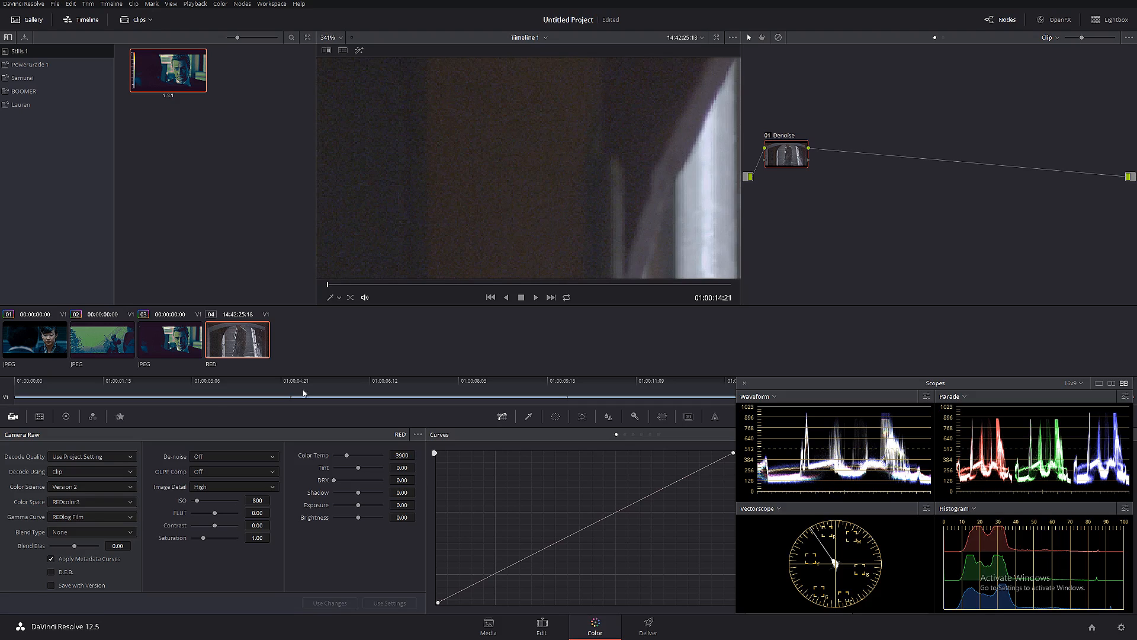
click(120, 417)
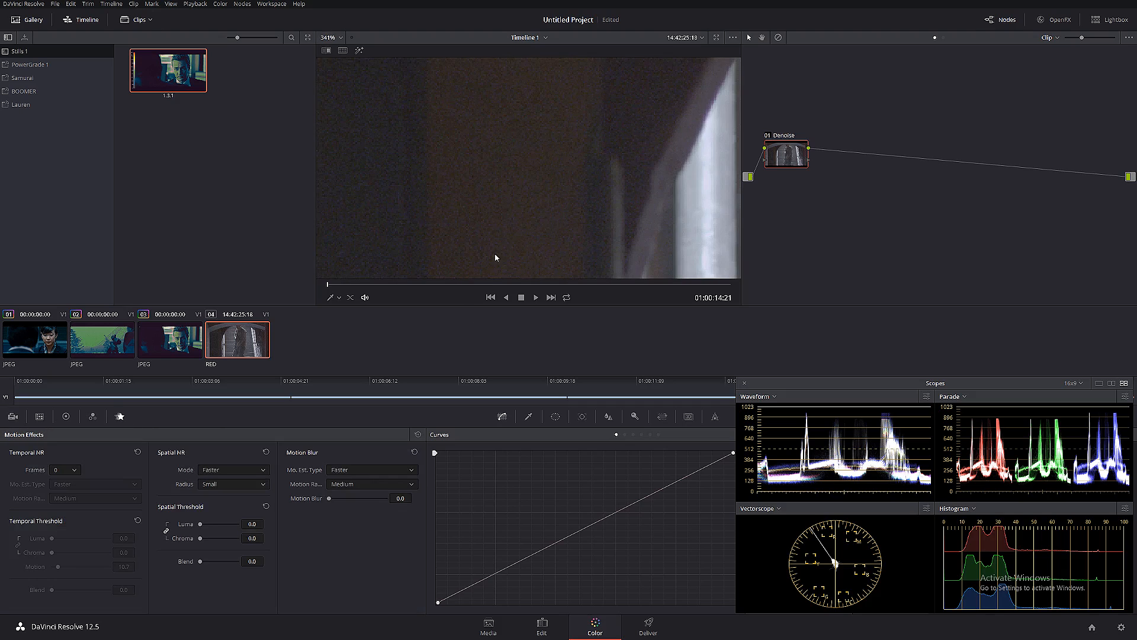
scroll(603, 209, down, 1)
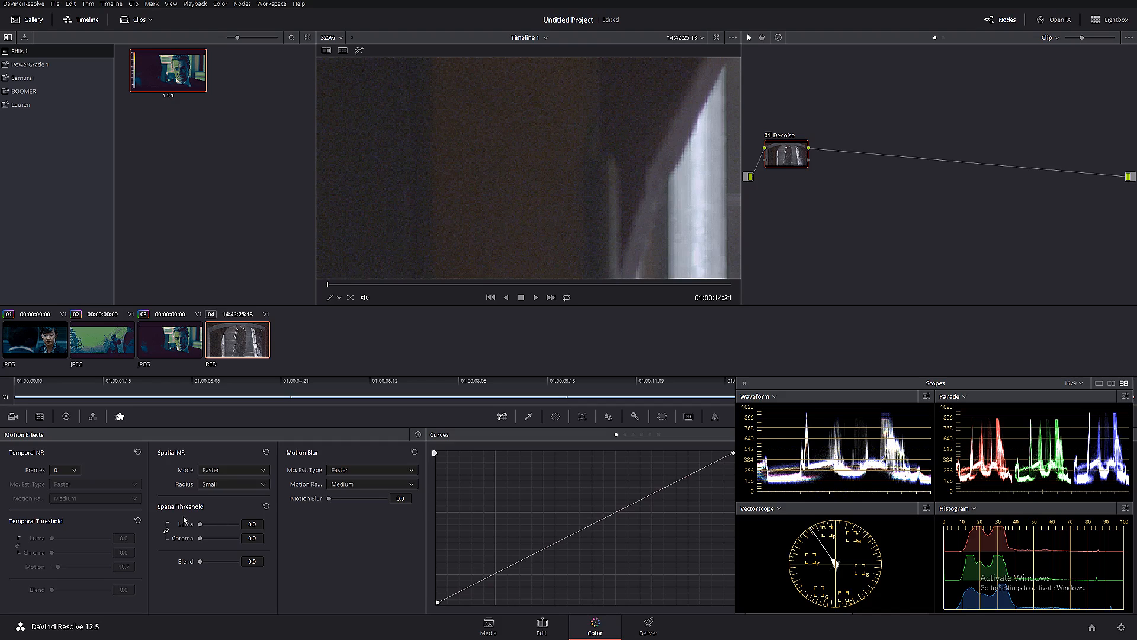
click(252, 523)
key(BackSpace)
key(BackSpace)
key(BackSpace)
text(2)
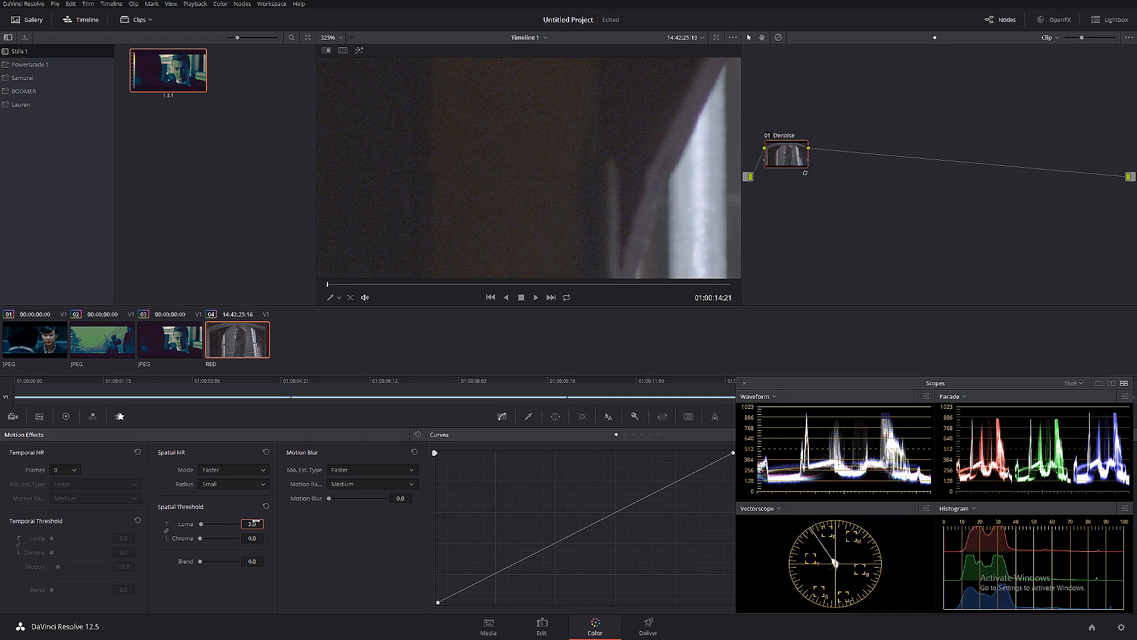
- Set the Denoise node's spatial noise reduction chroma threshold to 10.0 and check the result on the whole frame
key(Tab)
text(10)
key(Return)
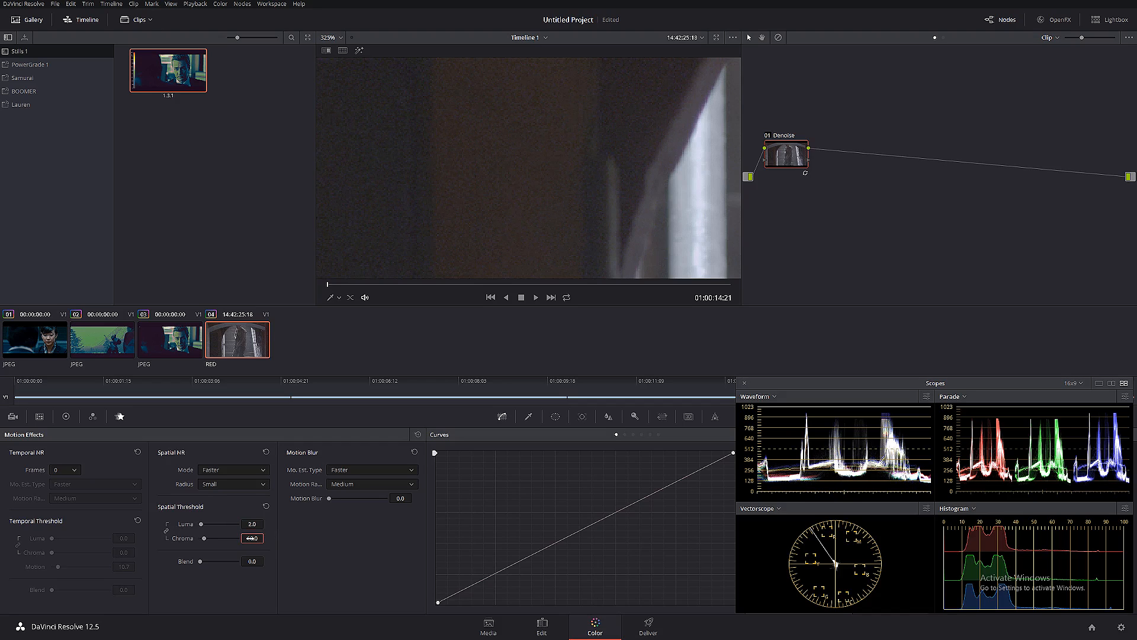
scroll(580, 201, down, 10)
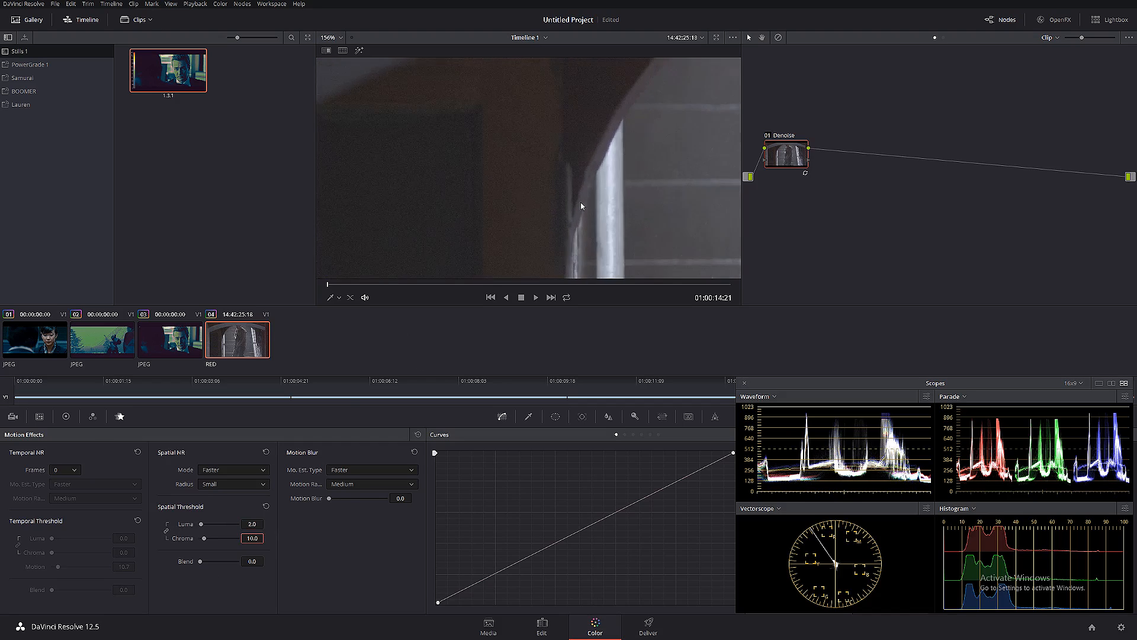
scroll(592, 171, down, 2)
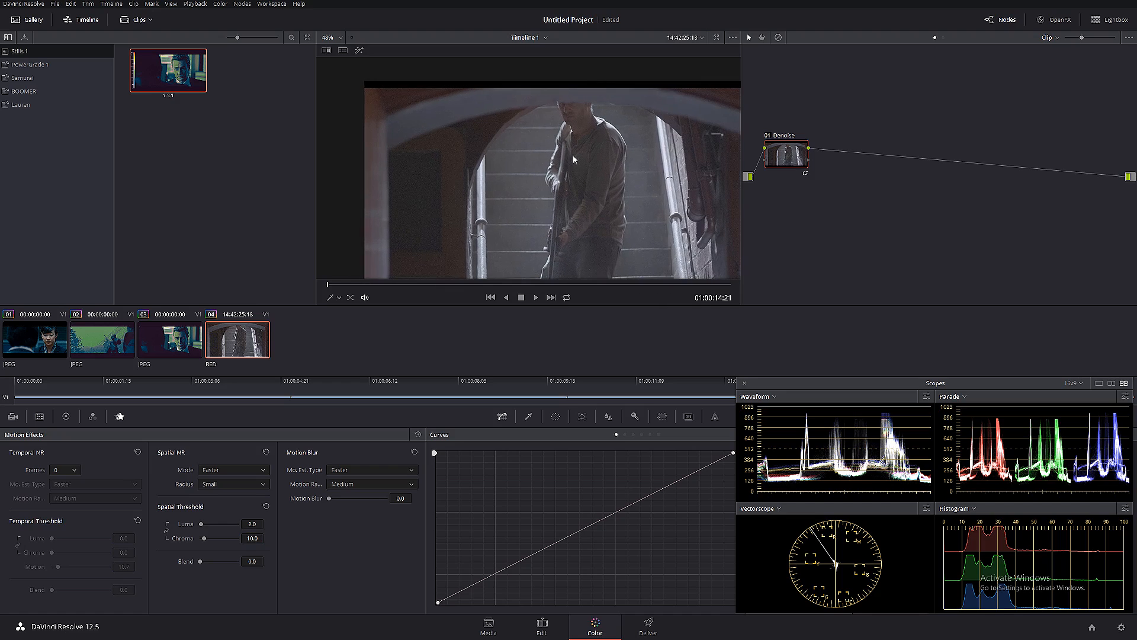
key(shift+z)
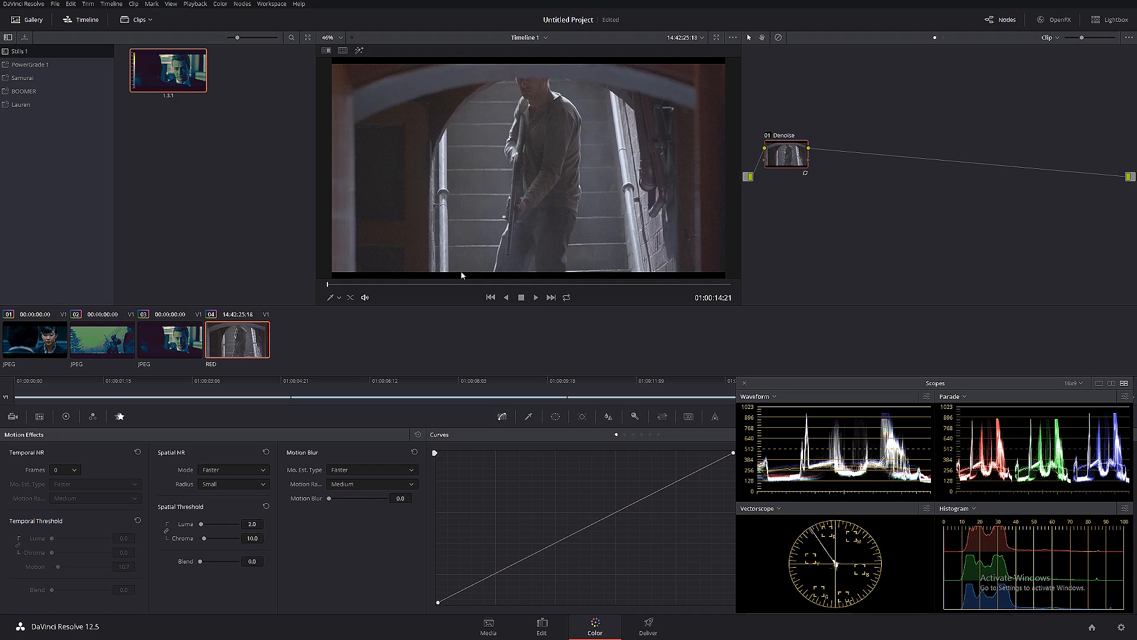
- At 01:00:16:04 of the staircase clip, add a serial node after Denoise and bring up its RGB Mixer
drag(374, 285, 426, 285)
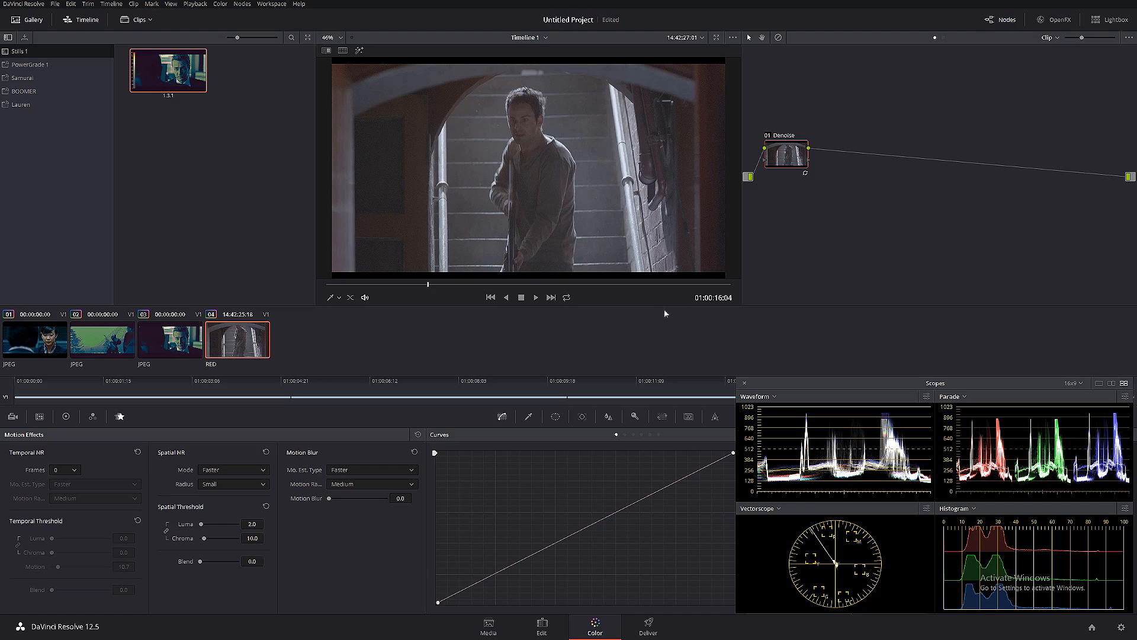
key(alt+s)
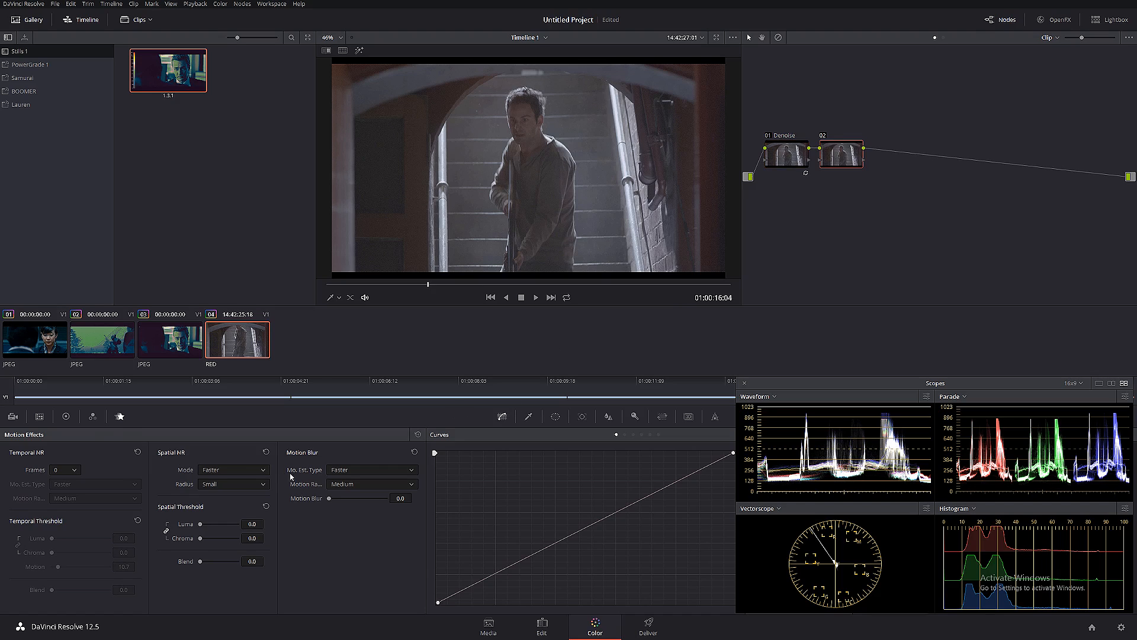
click(93, 417)
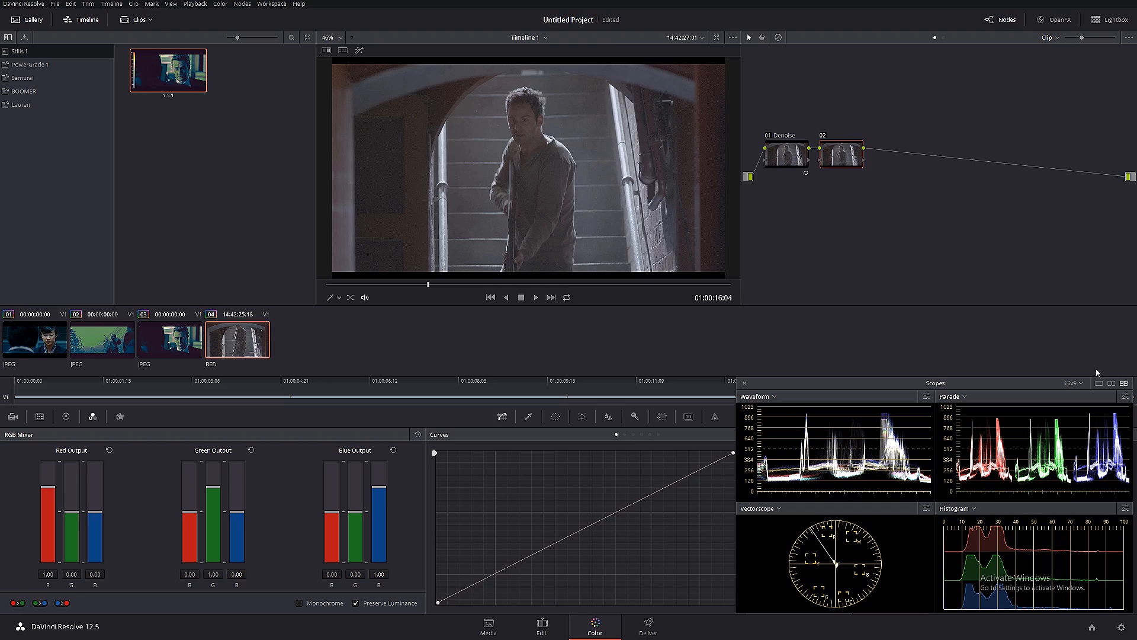
- Show a single vectorscope and compare the color spread of the first film still with that of the RED staircase clip
click(1098, 383)
click(767, 397)
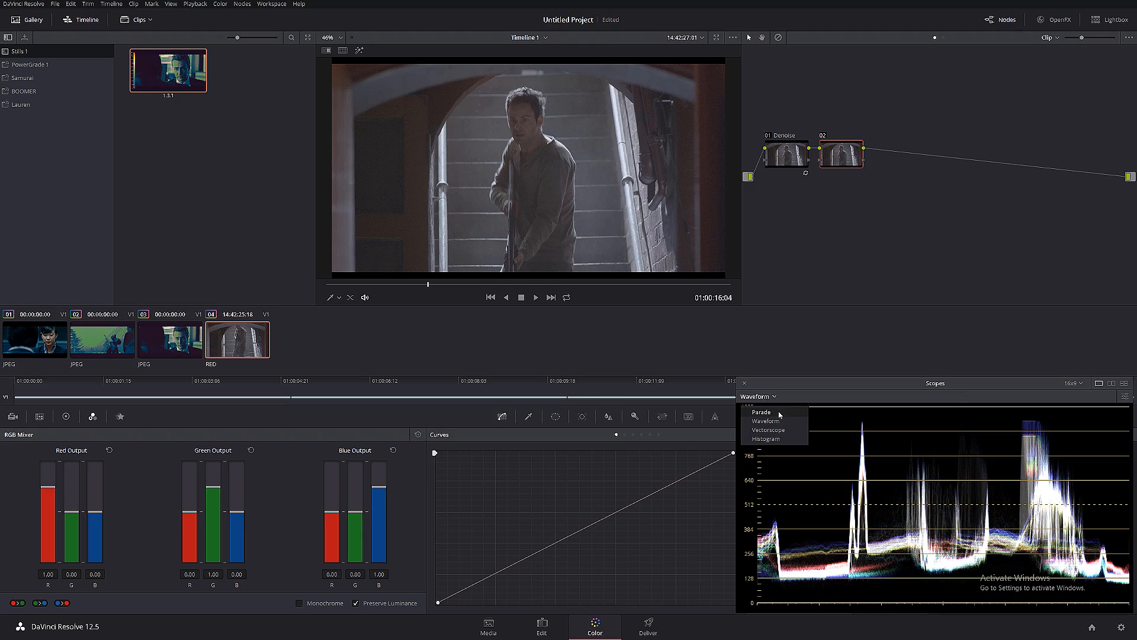
click(768, 429)
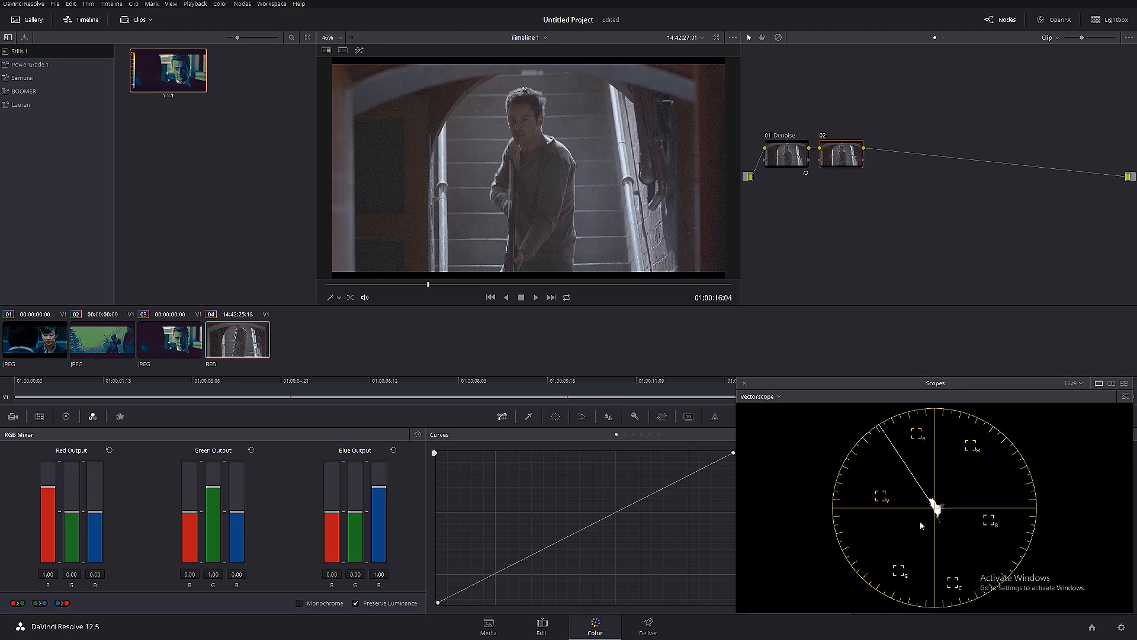
click(44, 345)
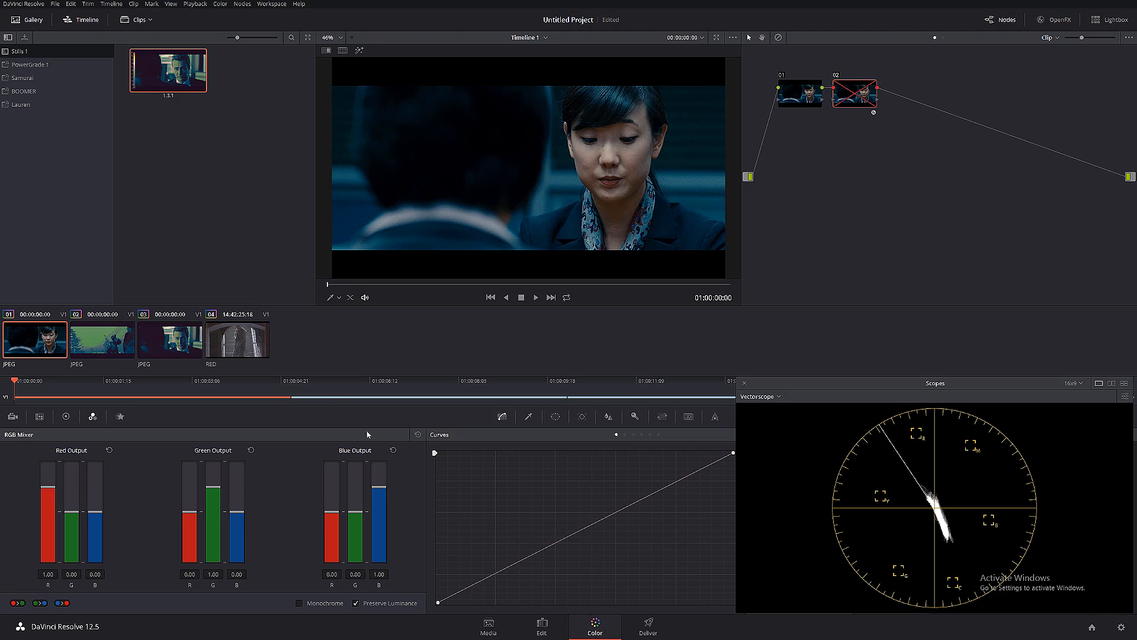
click(259, 349)
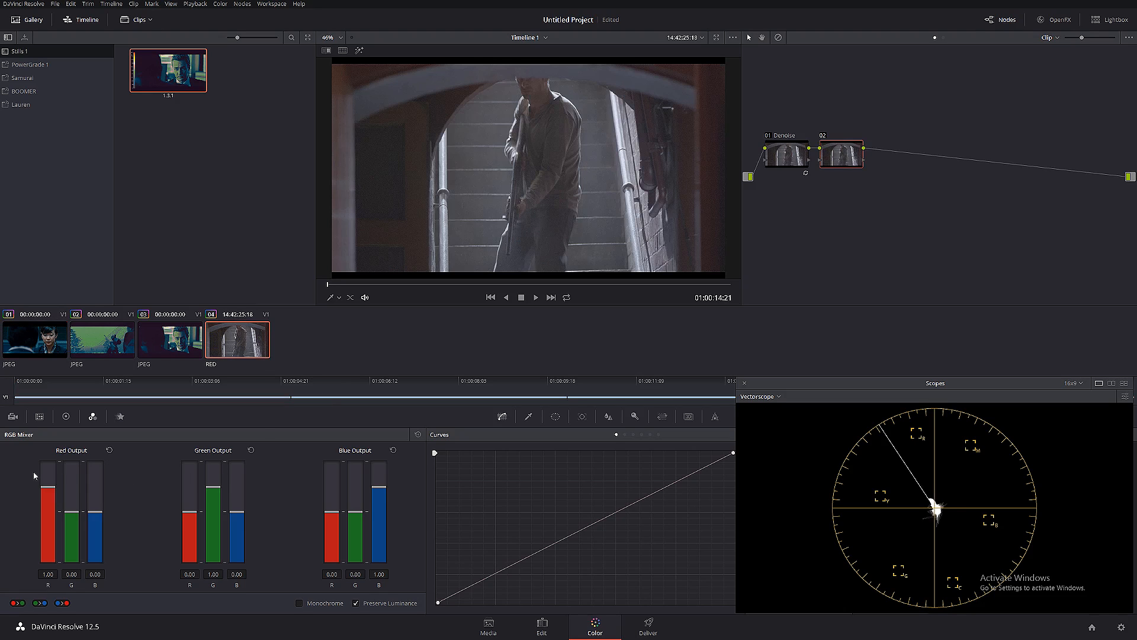
- In the second node's RGB Mixer, set red in Red Output, green in Green Output and blue in Blue Output to 2.00, then check at 01:00:17:21
drag(47, 492, 47, 461)
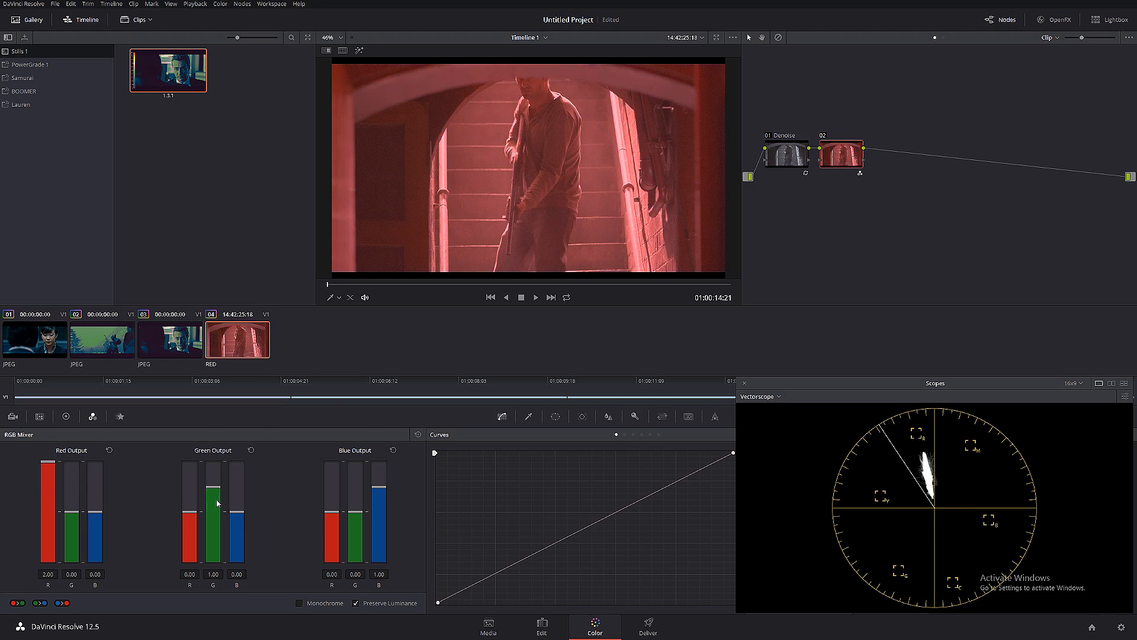
drag(213, 488, 213, 461)
drag(381, 495, 379, 416)
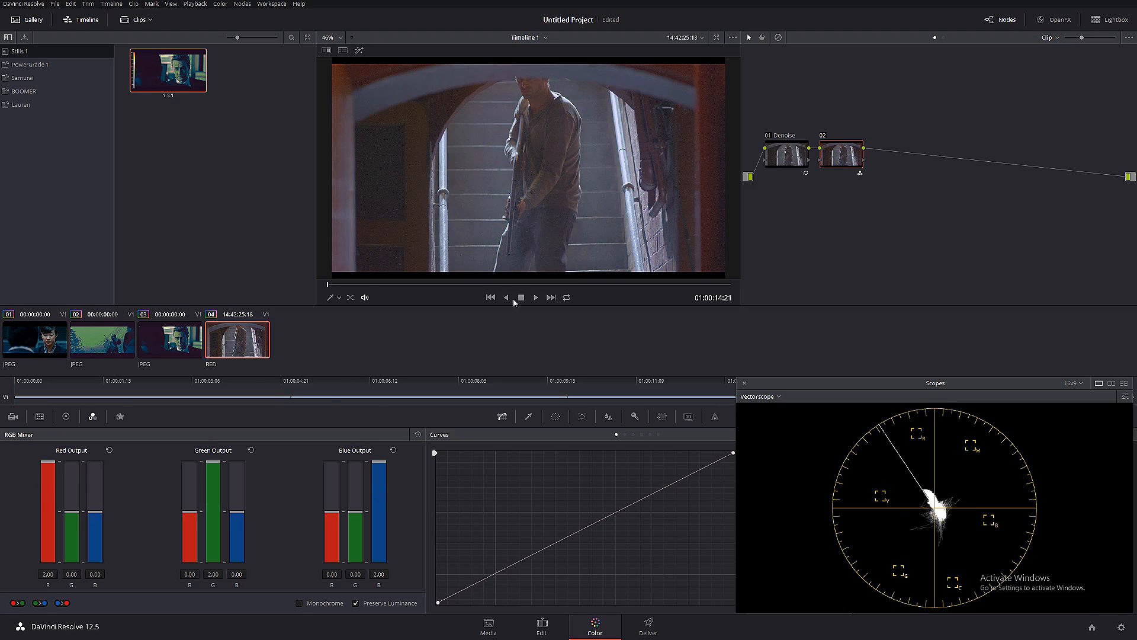
click(492, 284)
drag(499, 284, 560, 287)
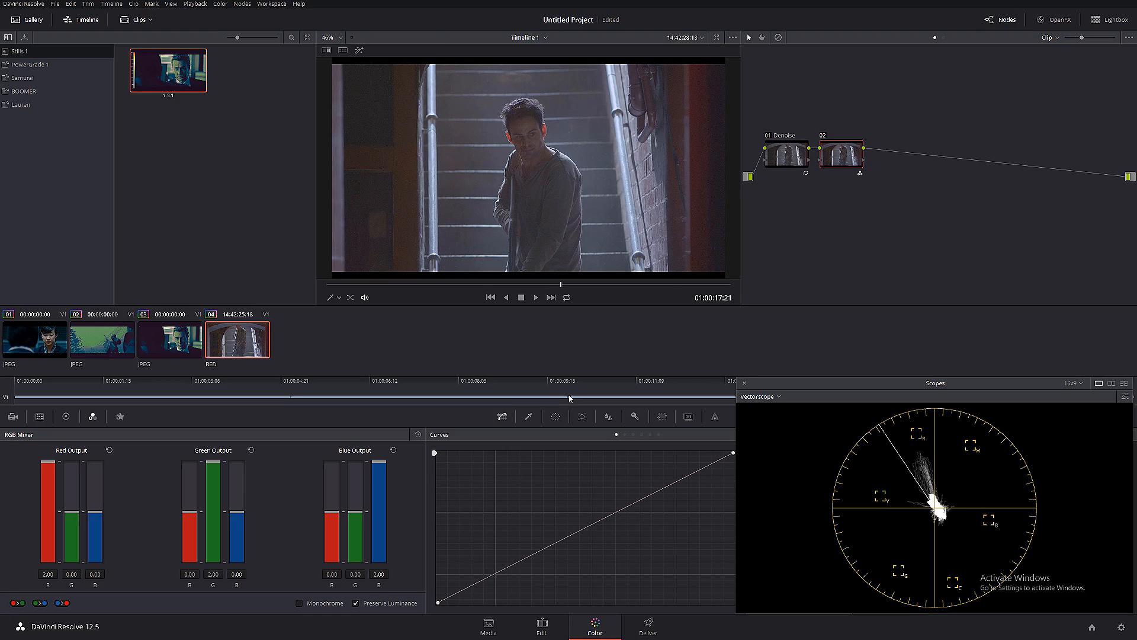
- Reduce the second node's key output gain to about 0.69, moving the scopes window to reach the setting
click(634, 416)
drag(780, 378, 847, 365)
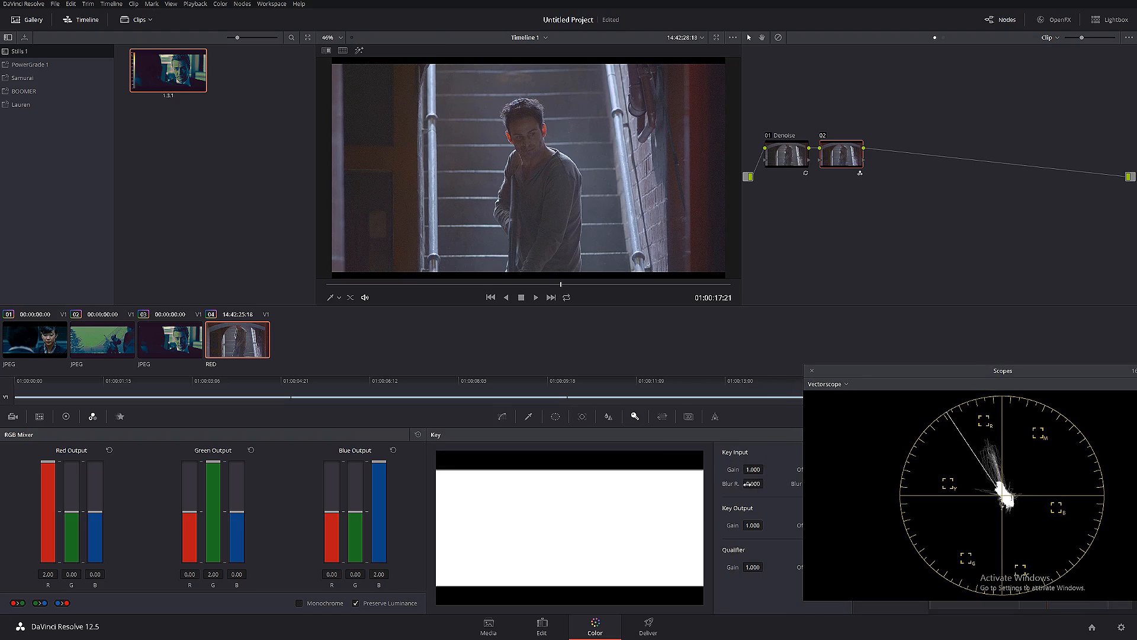
drag(753, 525, 569, 526)
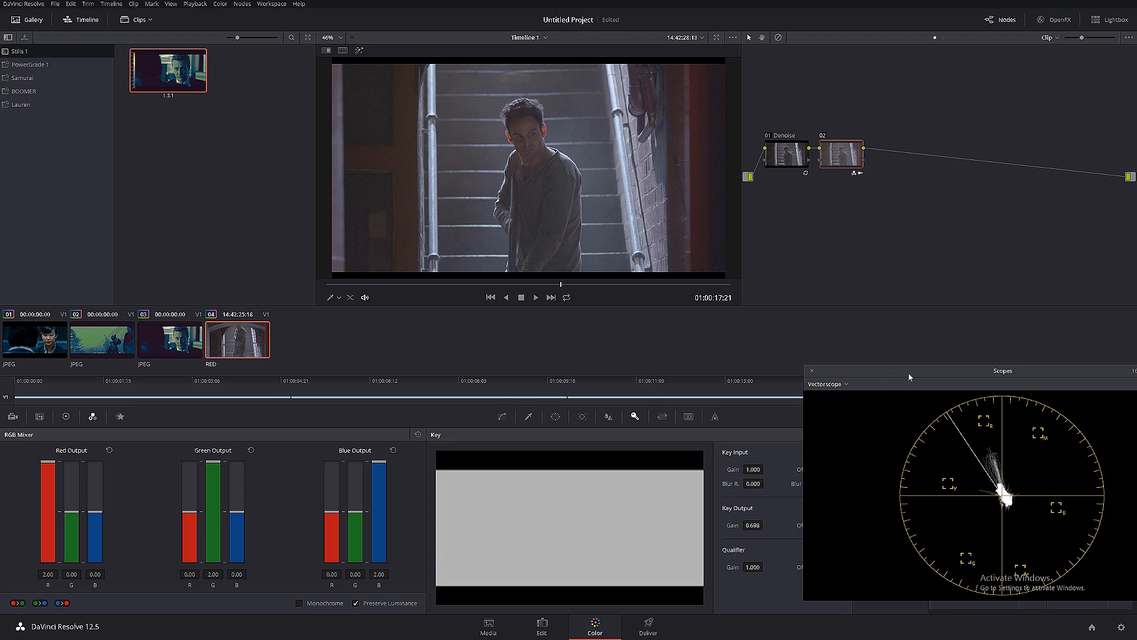
drag(910, 377, 829, 383)
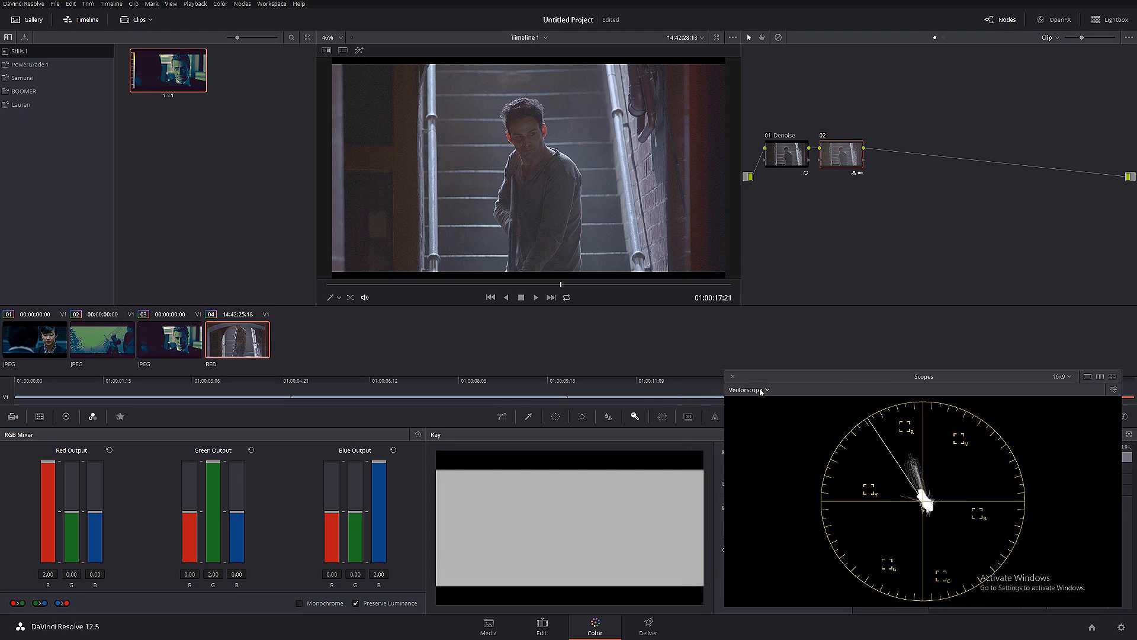
- Label the second node "Saturation"
right_click(835, 189)
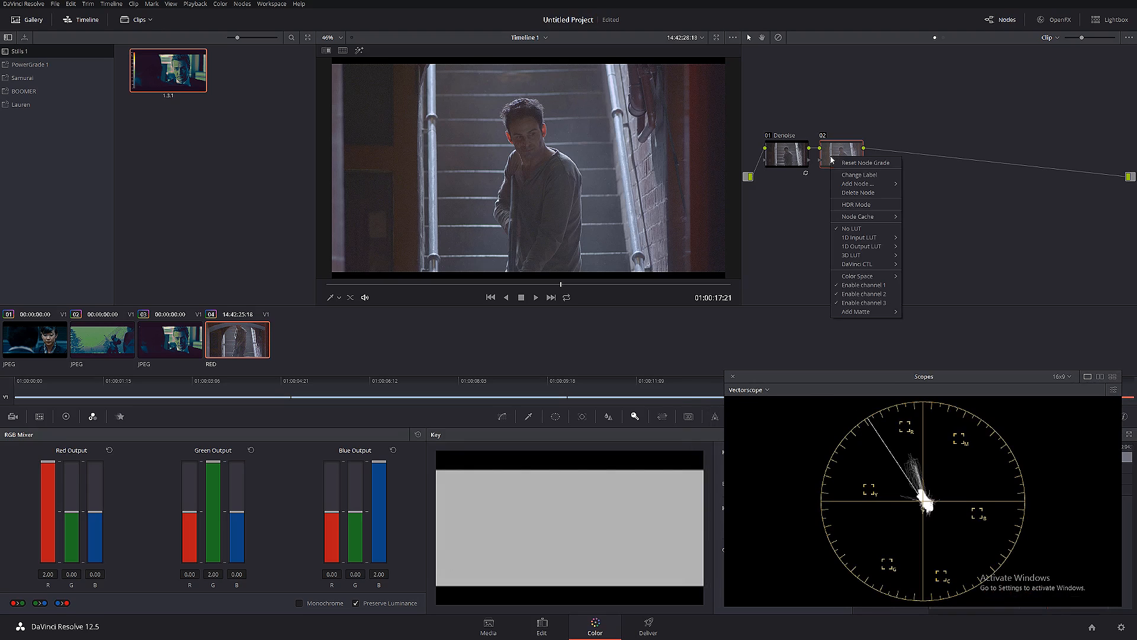
click(860, 179)
text(Sa)
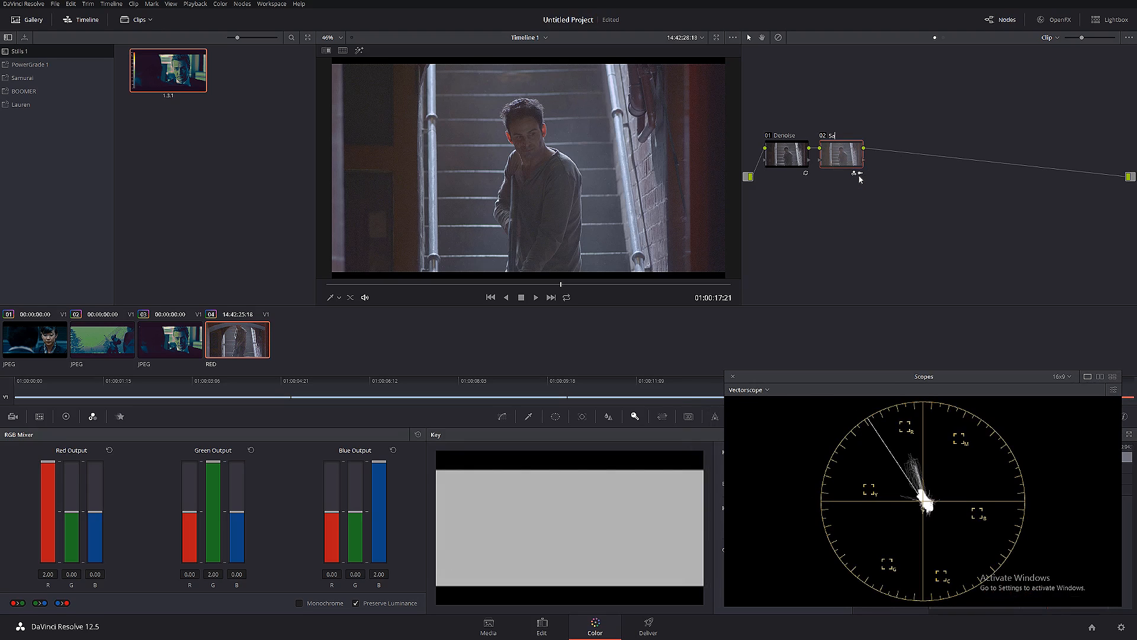
text(turation)
key(Return)
- Add a serial node after Saturation and label it "White Balance"
key(alt+s)
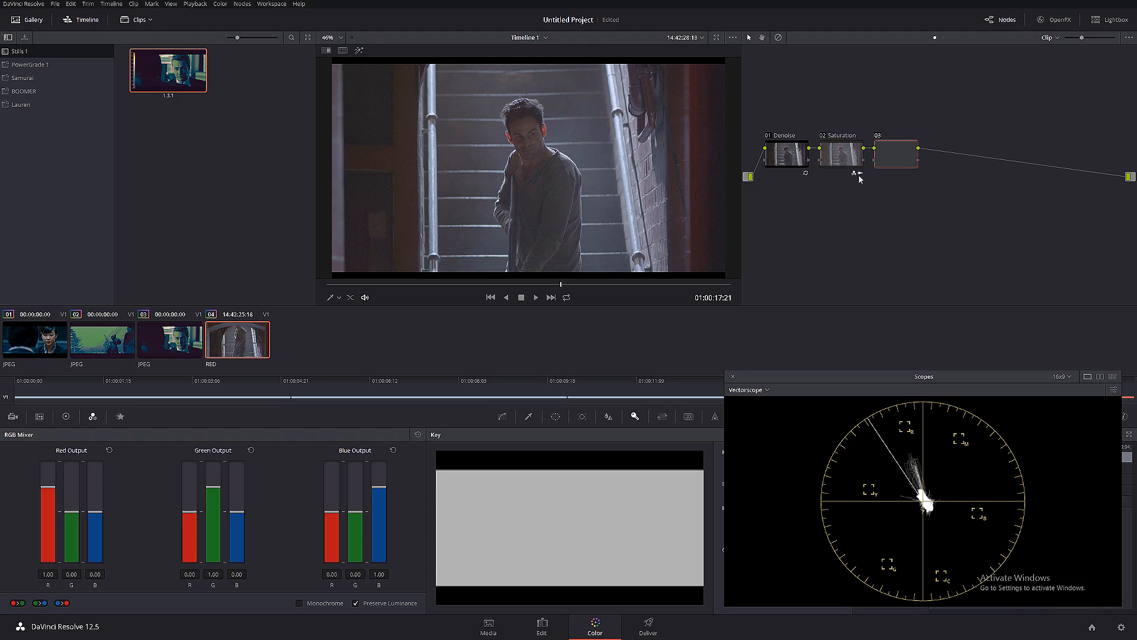
right_click(901, 155)
click(928, 172)
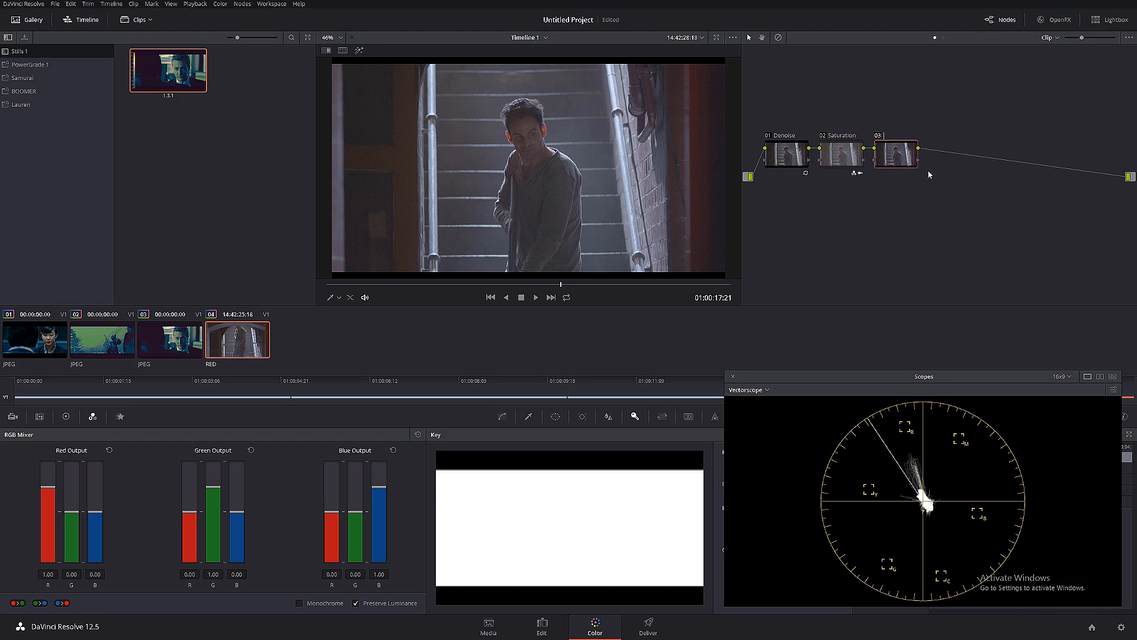
text(White Balance)
key(Return)
- Switch the scope to a waveform and set the White Balance node's color temperature to 320.0
click(65, 417)
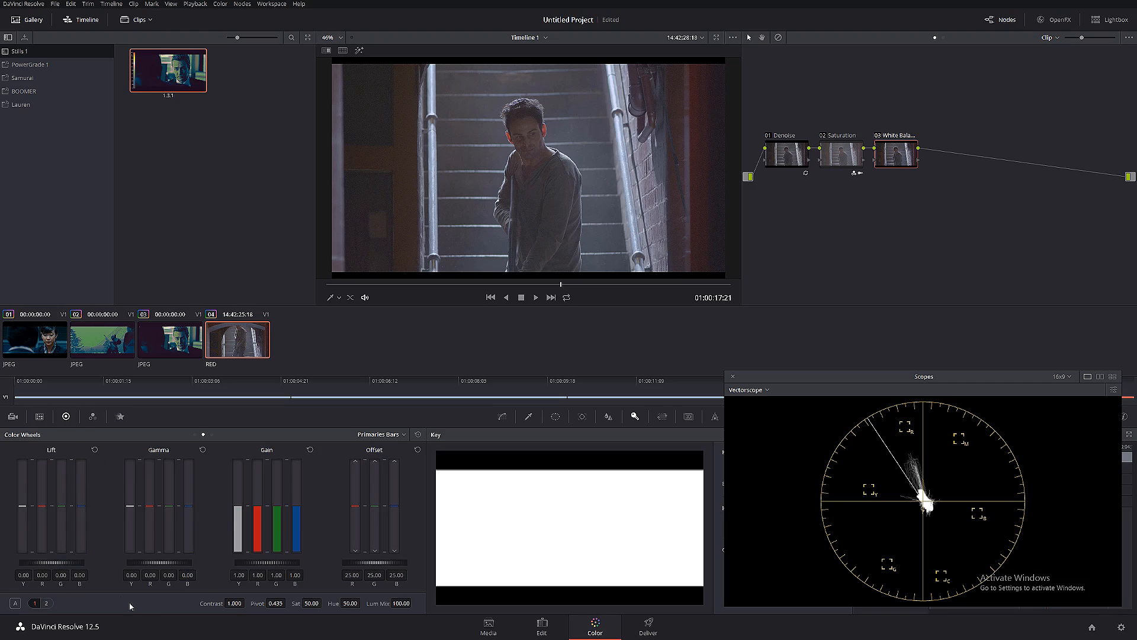
click(47, 603)
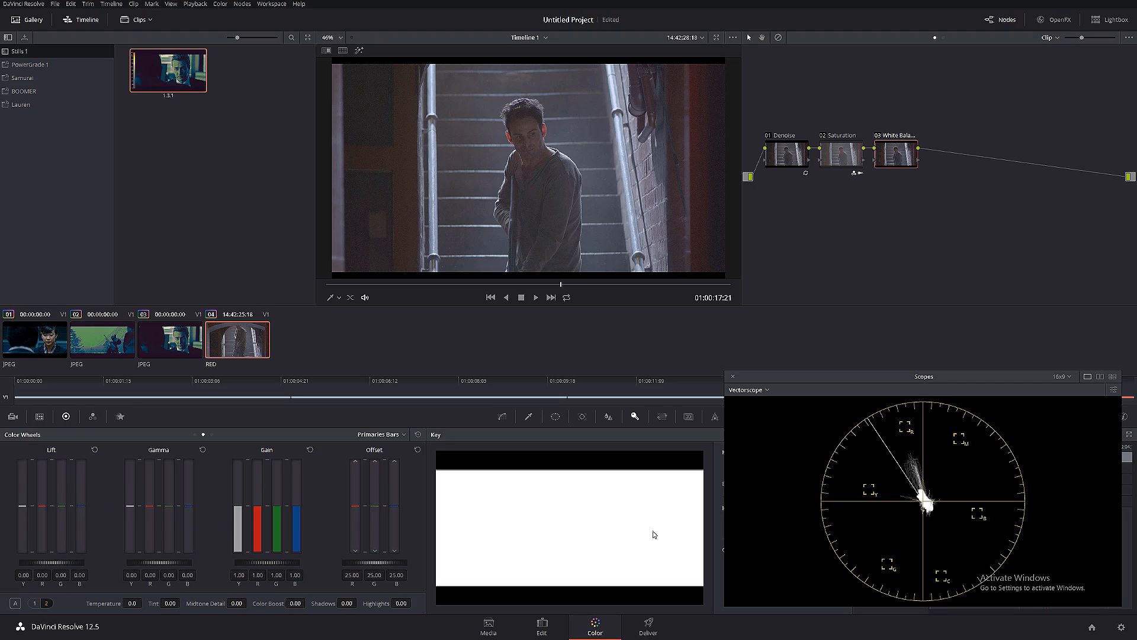
click(755, 392)
click(774, 418)
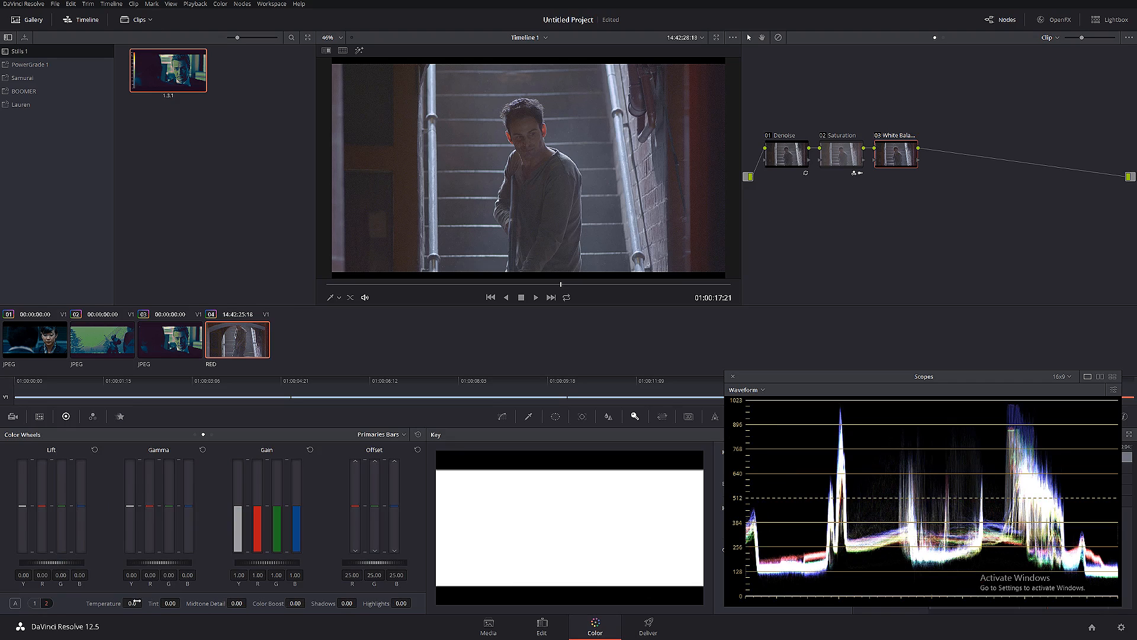
drag(137, 601, 985, 503)
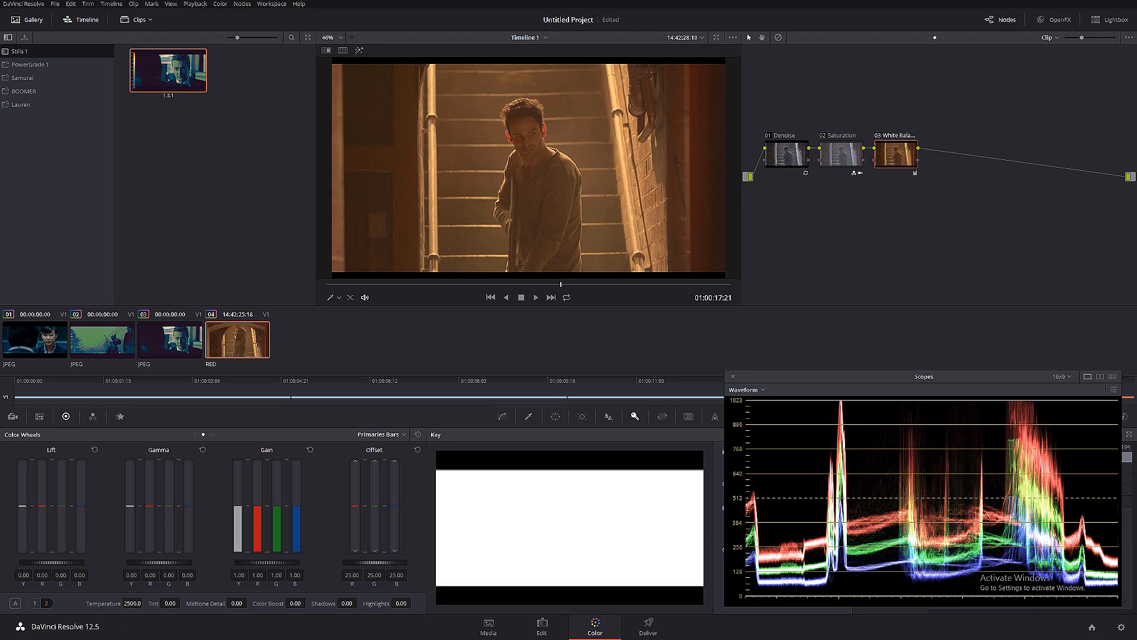
mouse_move(132, 603)
mouse_down()
mouse_move(0, 603)
mouse_move(145, 602)
mouse_up()
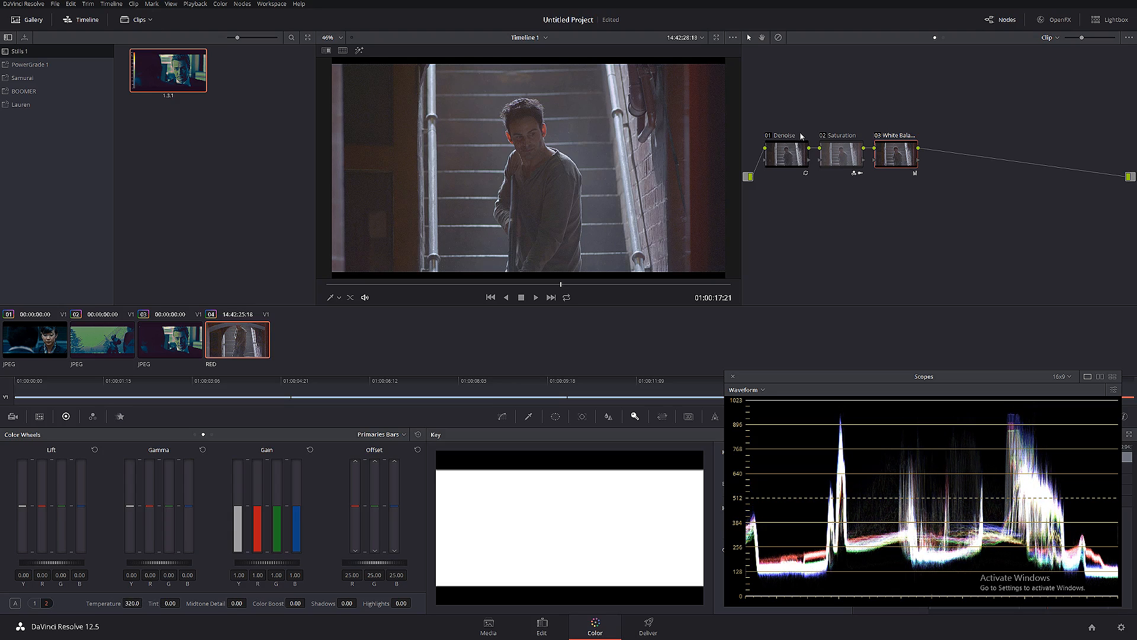
- Compare the staircase clip with the White Balance node repeatedly disabled and enabled, leaving it enabled
click(878, 134)
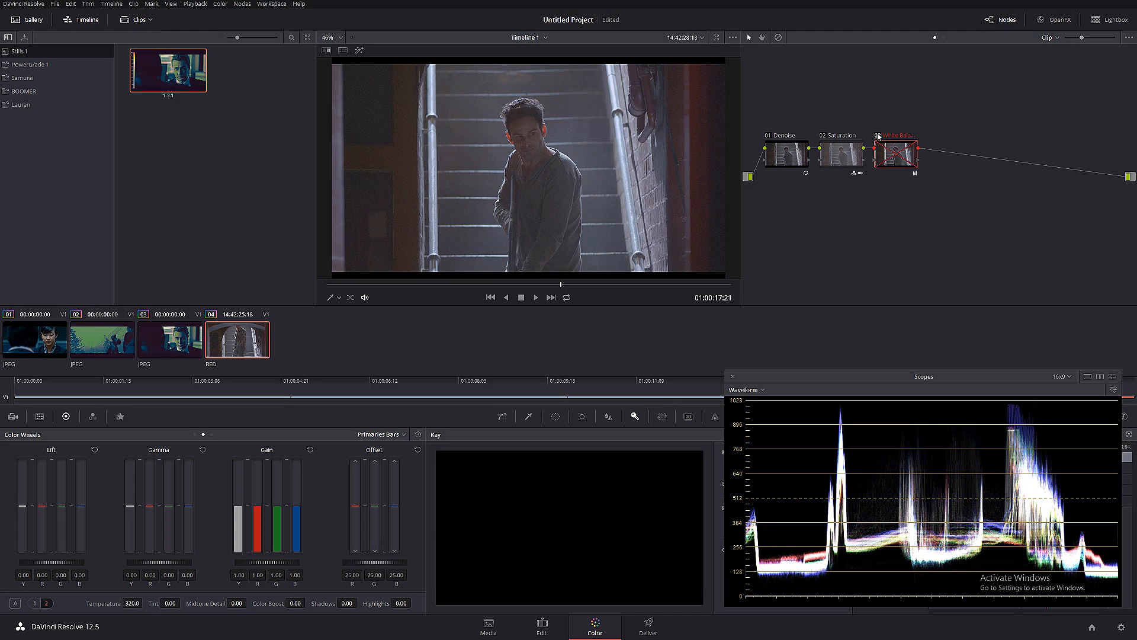
click(877, 134)
click(877, 135)
click(878, 135)
click(878, 135)
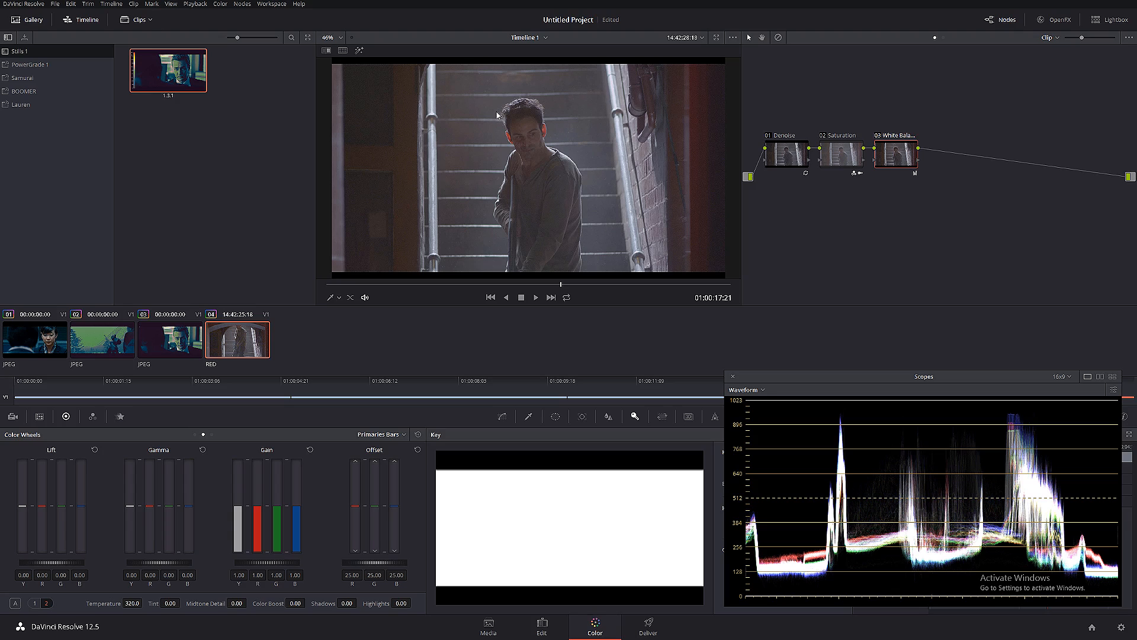
click(879, 135)
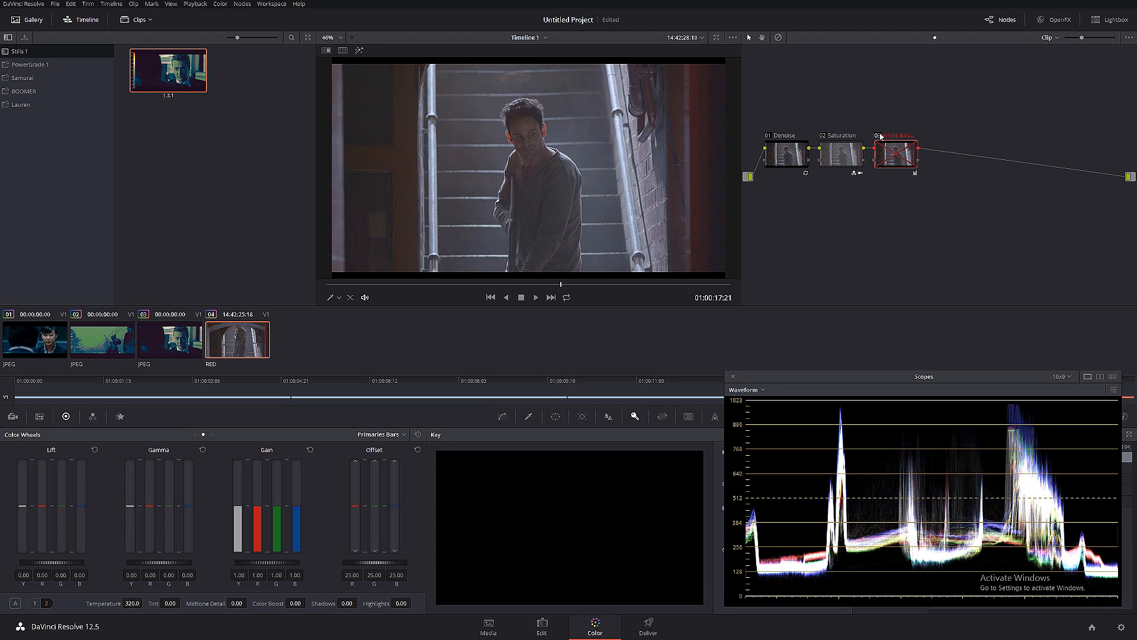
click(880, 135)
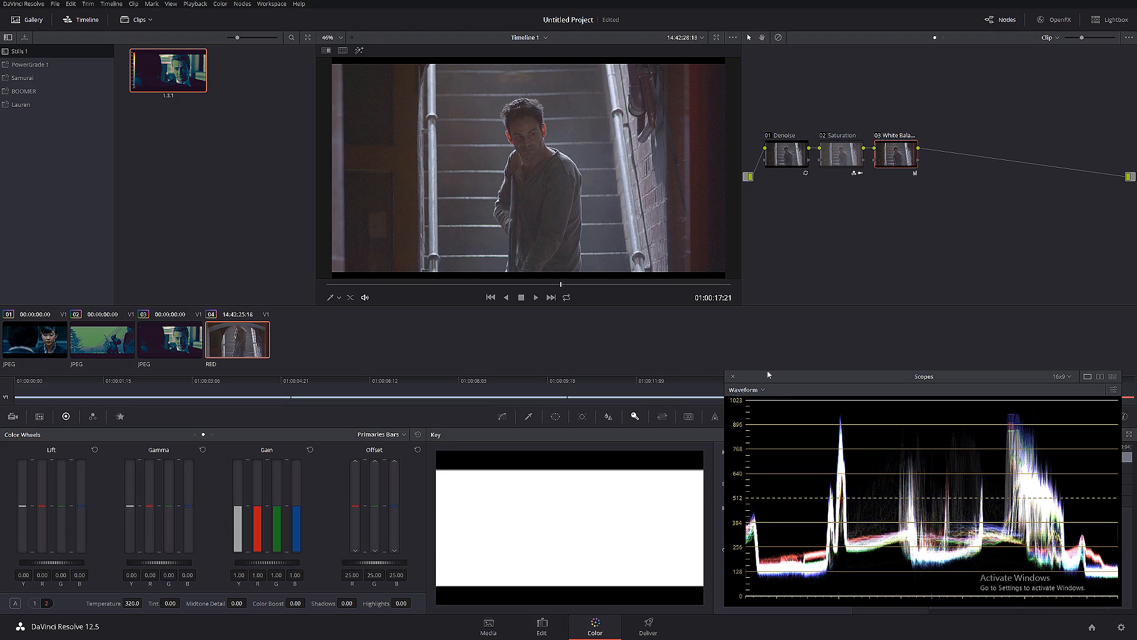
- Add a serial node after White Balance with a parallel node beneath it, and raise and label the upper one "Exposure"
key(alt+s)
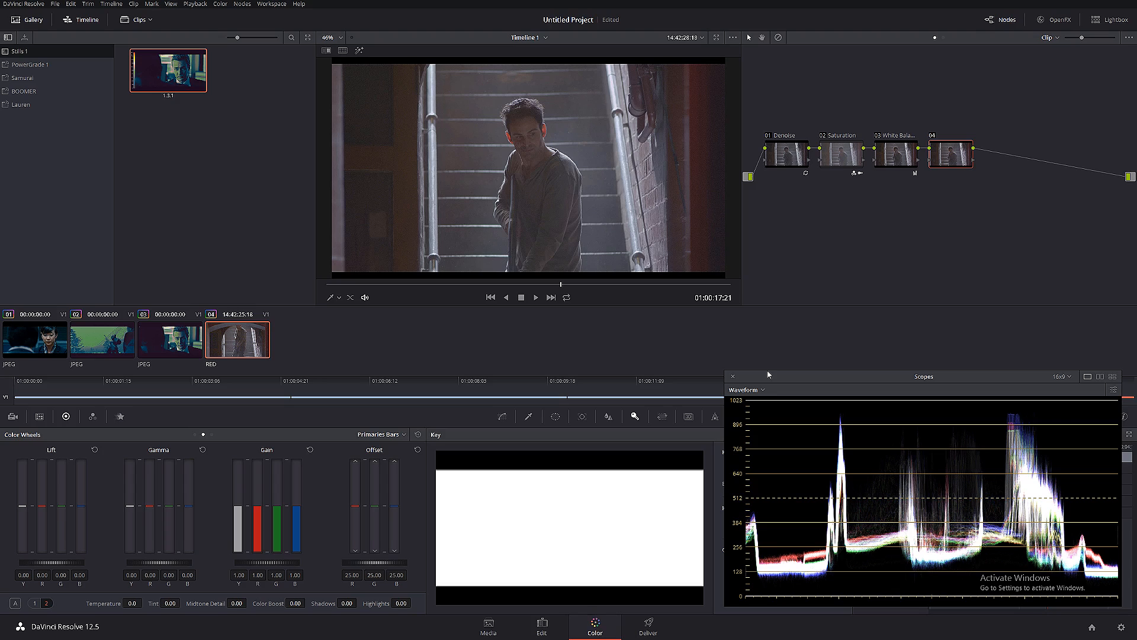
key(alt+p)
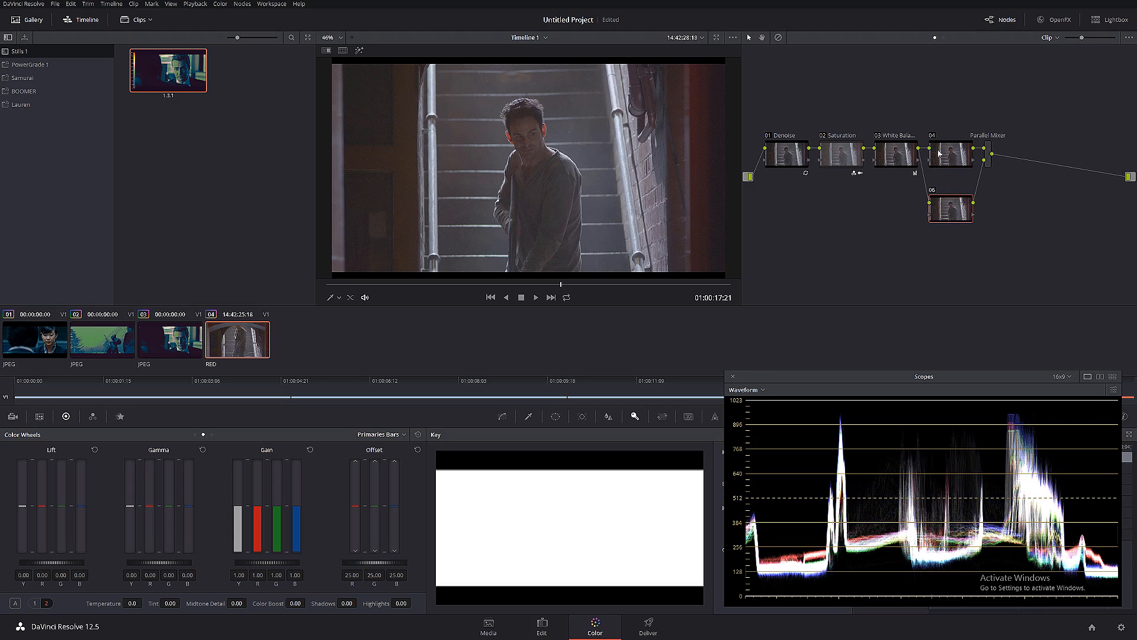
drag(939, 152, 939, 132)
right_click(940, 132)
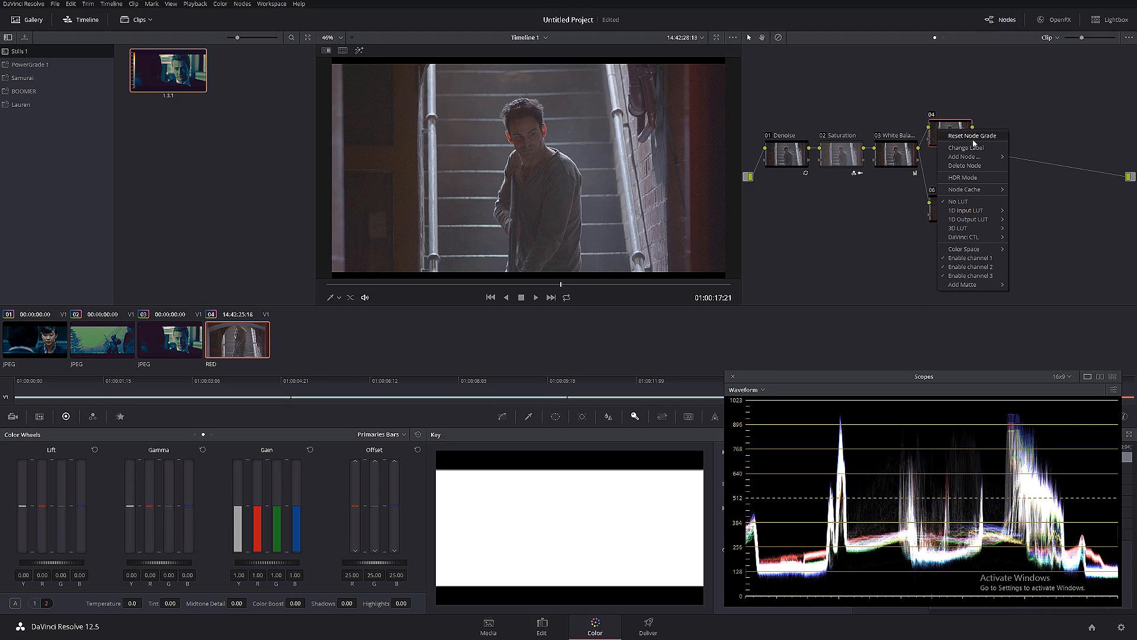
click(976, 147)
text(Ex)
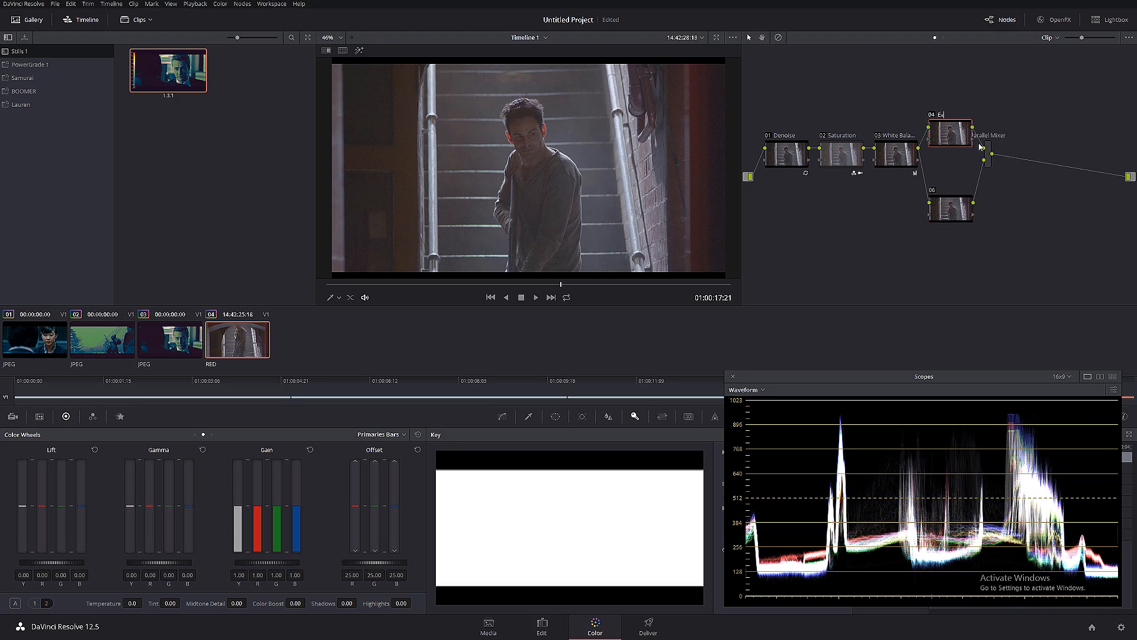
text(posure)
- Label the lower parallel node "Look" and add a serial node after the Parallel Mixer
click(968, 211)
right_click(968, 211)
click(981, 224)
text(Look)
click(992, 157)
key(alt+s)
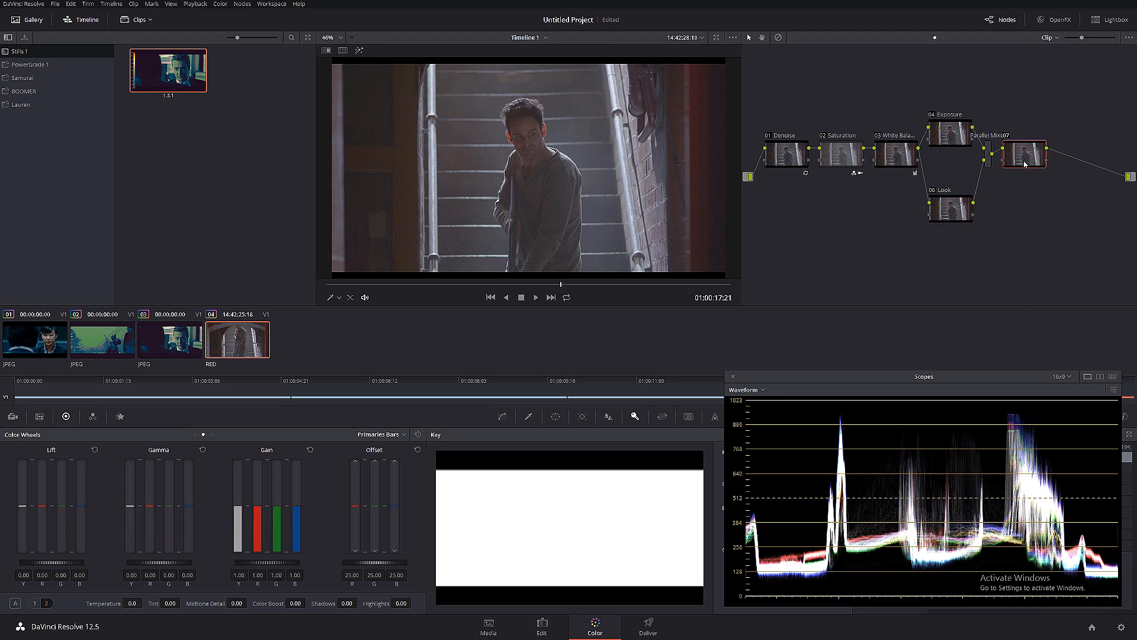
- Apply the Rec709 Kodak 2383 D55 film look 3D LUT to the last serial node after the Parallel Mixer
right_click(1024, 157)
mouse_move(1067, 217)
mouse_move(1046, 254)
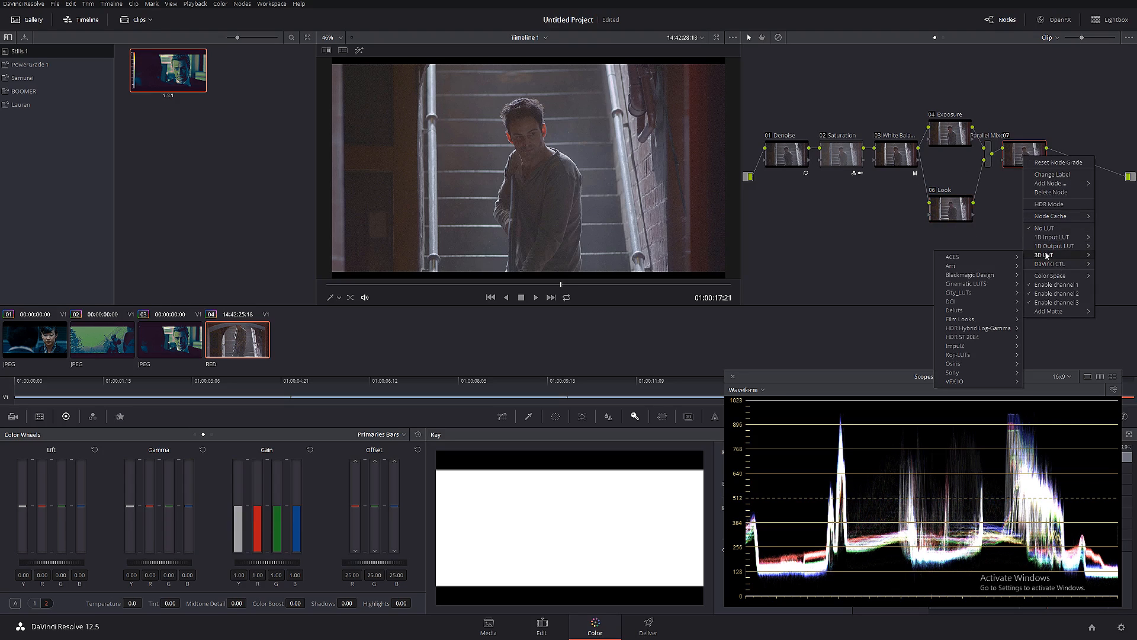
mouse_move(961, 319)
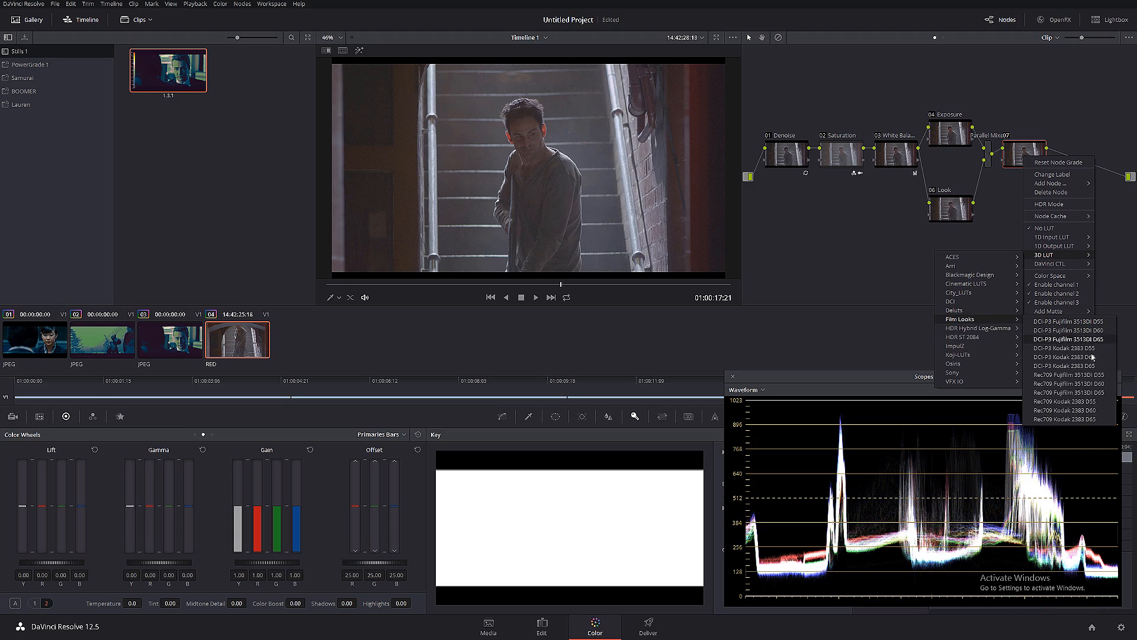
click(1050, 401)
- Move the LUT node farther from the Parallel Mixer and label it "Film Look"
drag(1027, 159, 1084, 160)
right_click(1084, 160)
click(1102, 177)
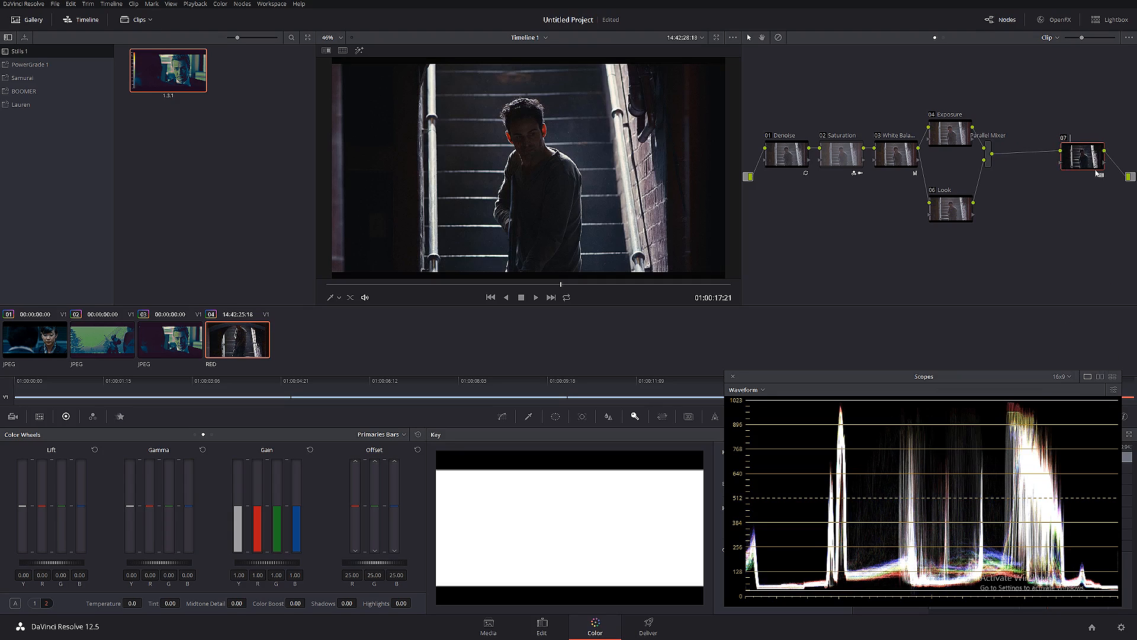
text(Film Look)
key(Return)
- Select the Exposure node, switch the scope to Parade, and shrink and reposition the scope window over the keyframes area
click(956, 131)
click(762, 389)
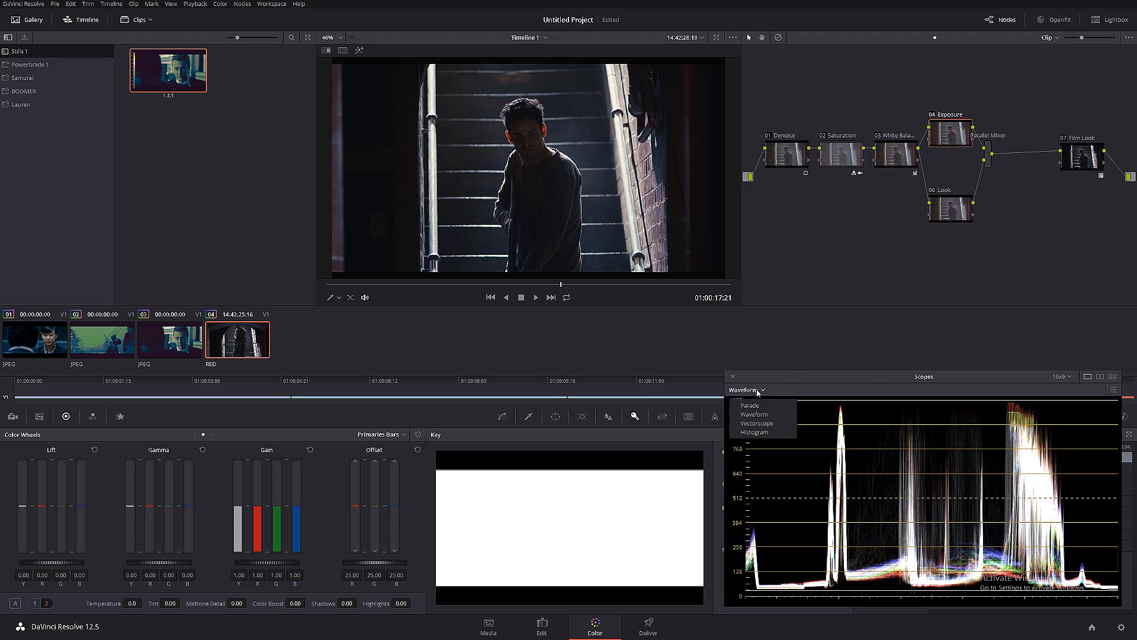
click(758, 400)
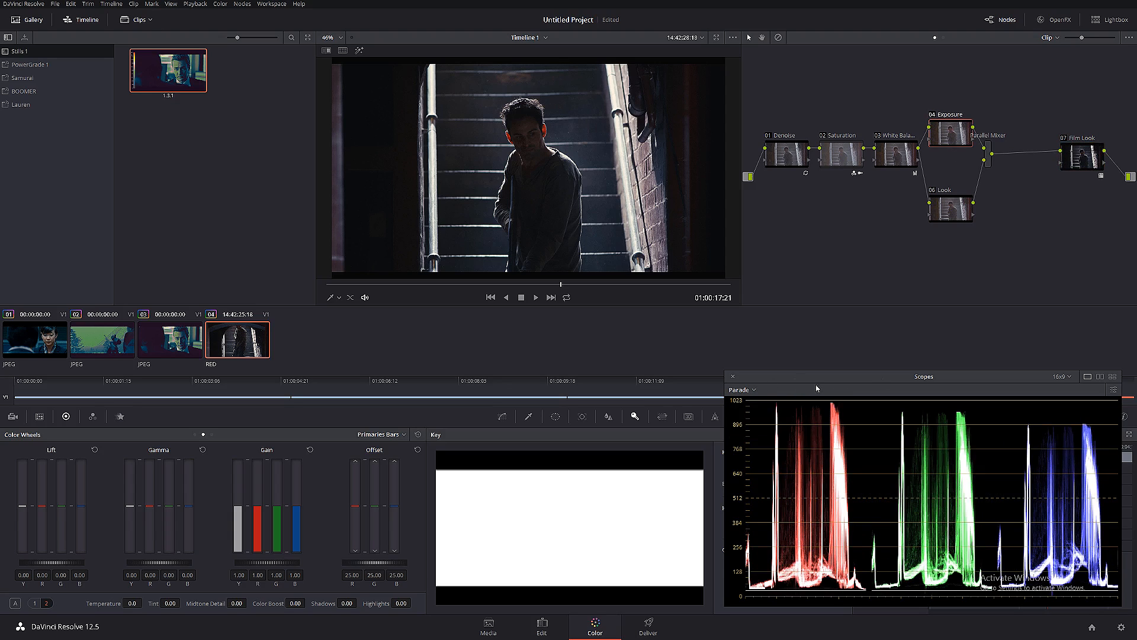
drag(841, 377, 689, 349)
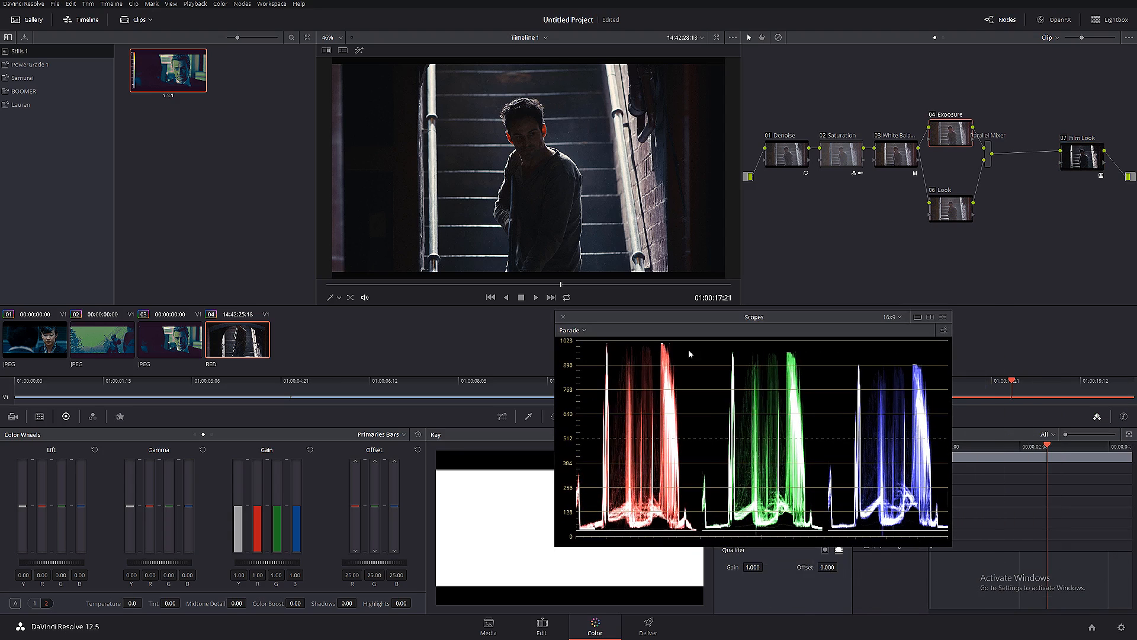
drag(948, 544, 772, 445)
drag(625, 318, 960, 453)
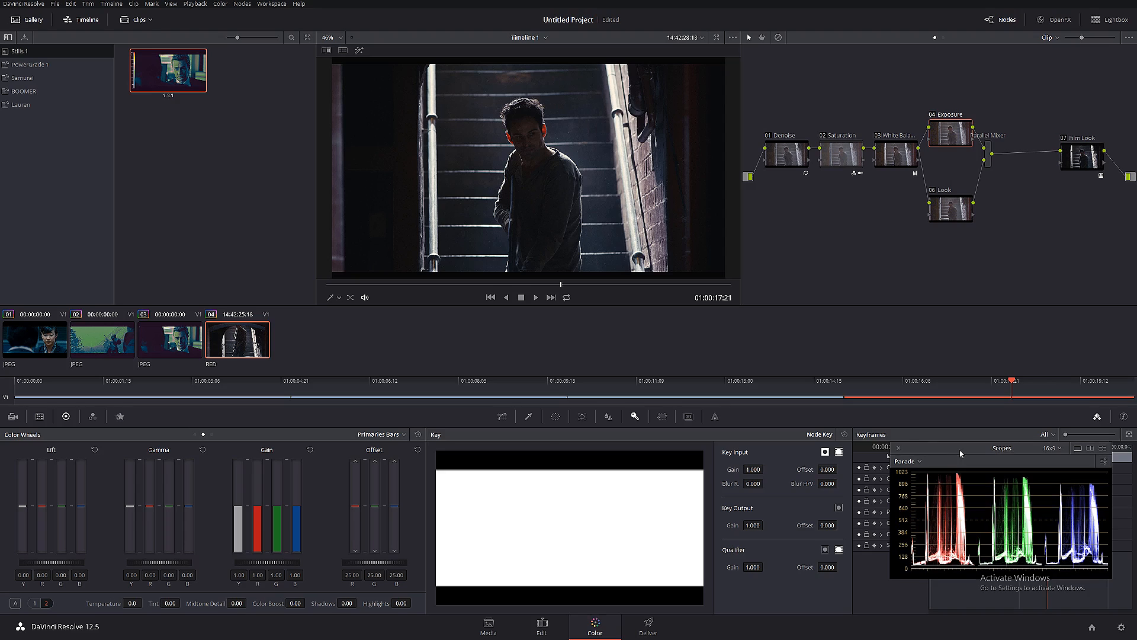
- Lower the white point and raise the black point slightly on the Exposure node's custom curve
click(507, 421)
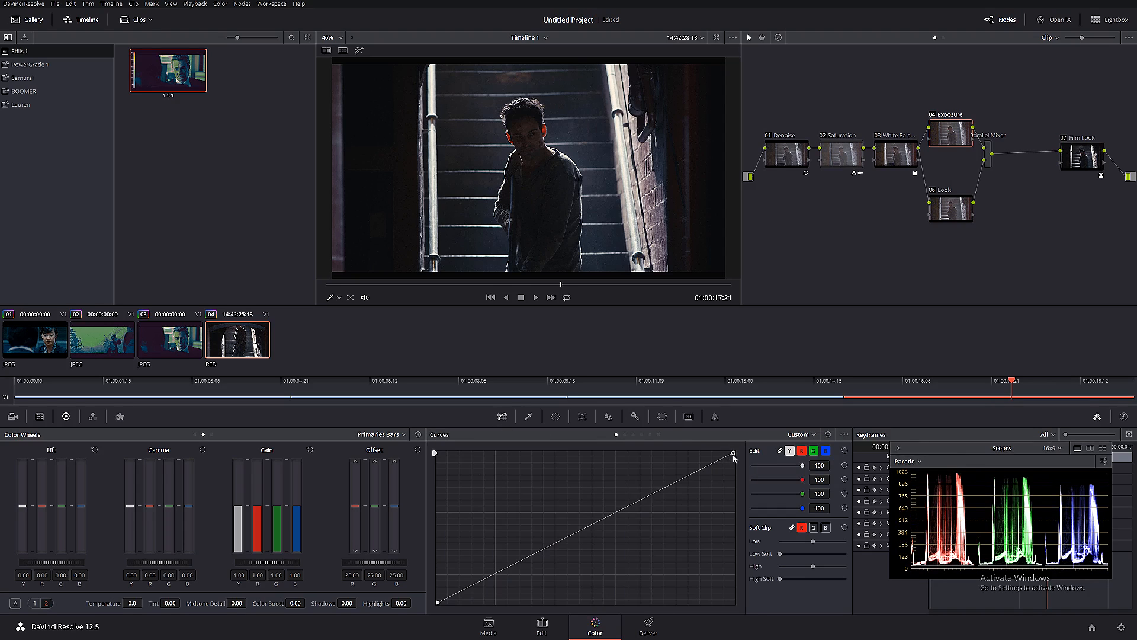
drag(733, 455, 736, 470)
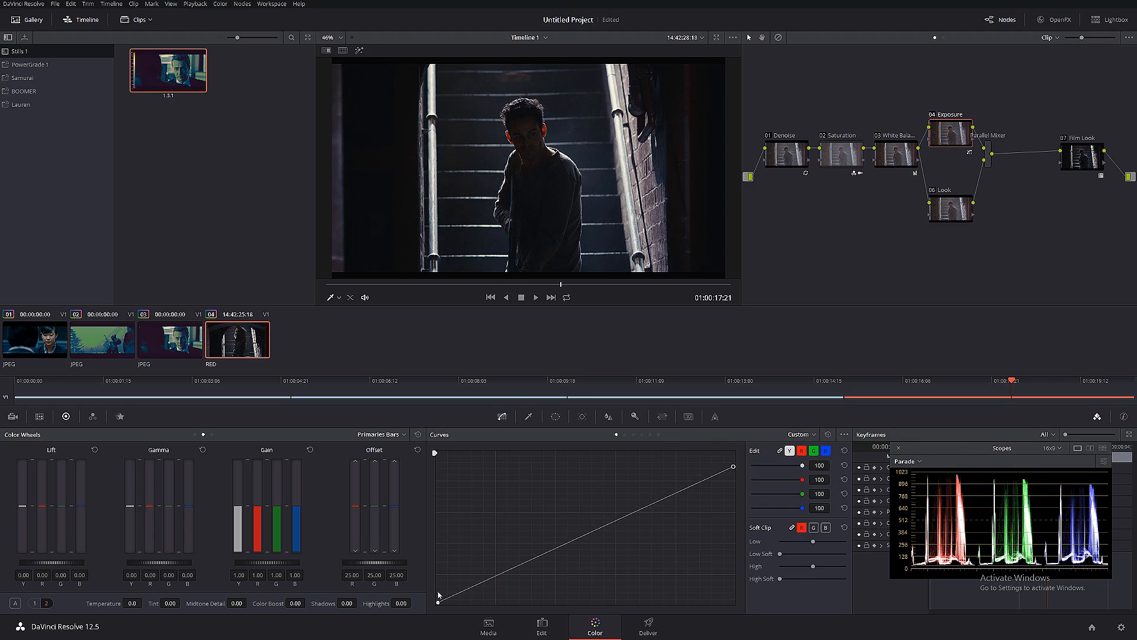
drag(438, 601, 429, 587)
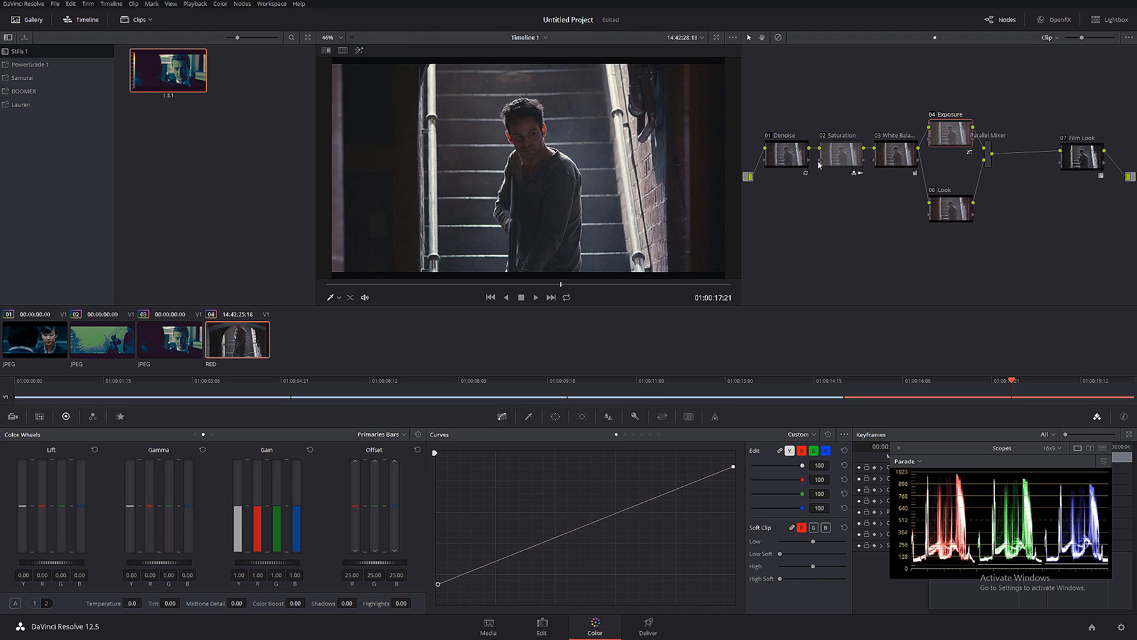
- Compare the staircase clip repeatedly with all nodes disabled and enabled, and check an earlier frame
key(alt+d)
key(alt+d)
key(alt+d)
key(alt+d)
drag(548, 286, 520, 284)
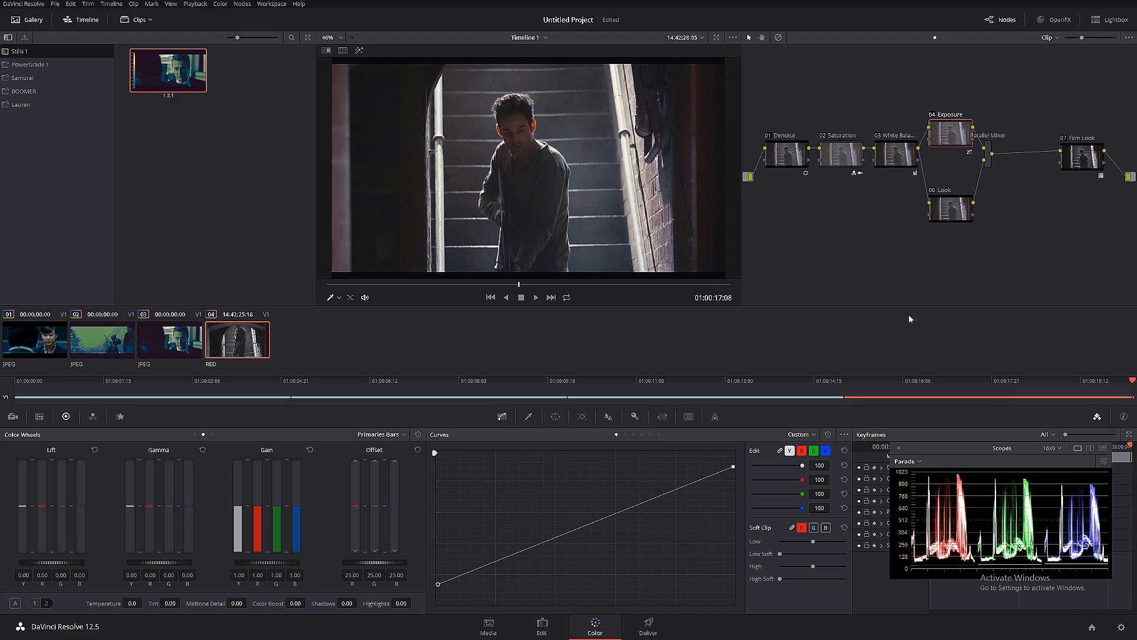
- Move the Look node closer beneath Exposure and check the first film still against the staircase clip
drag(951, 209, 951, 191)
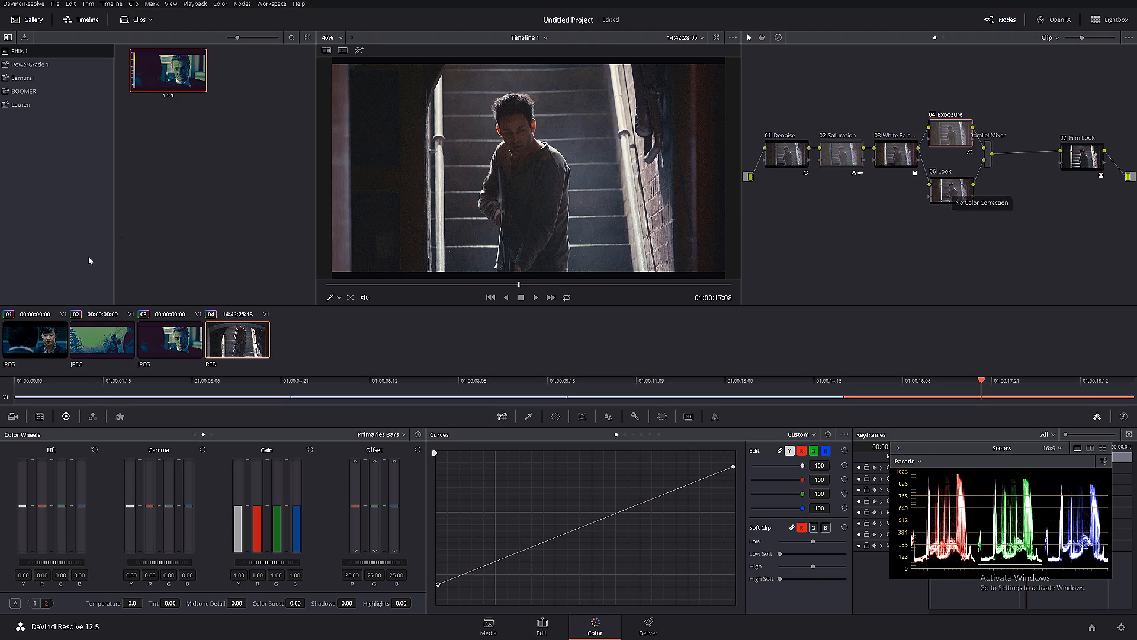
click(43, 351)
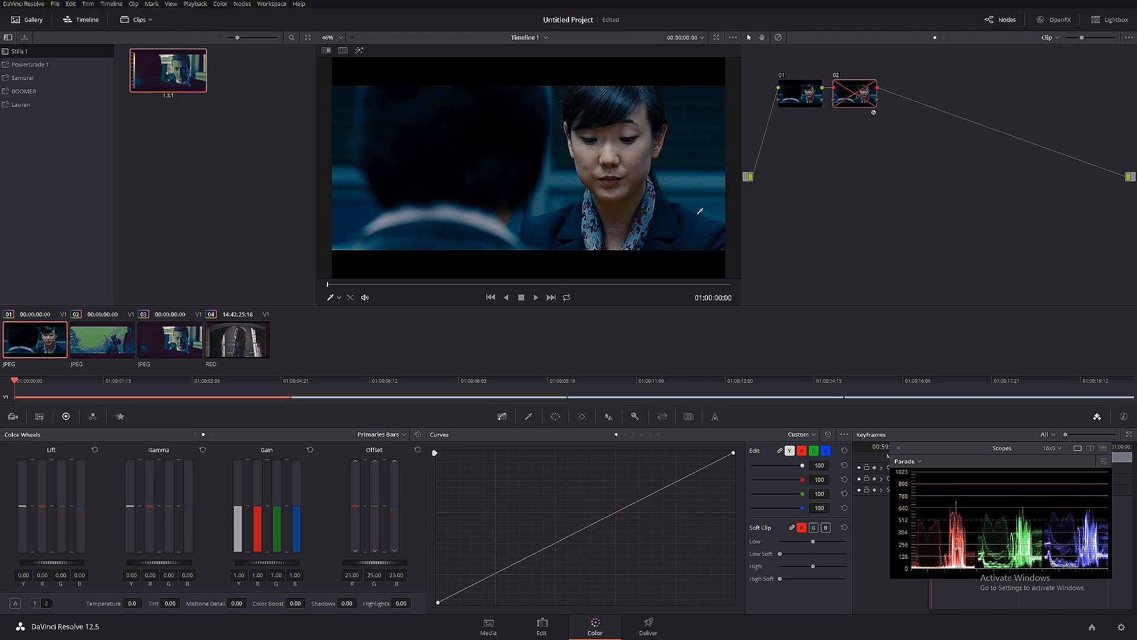
click(237, 341)
drag(951, 191, 949, 191)
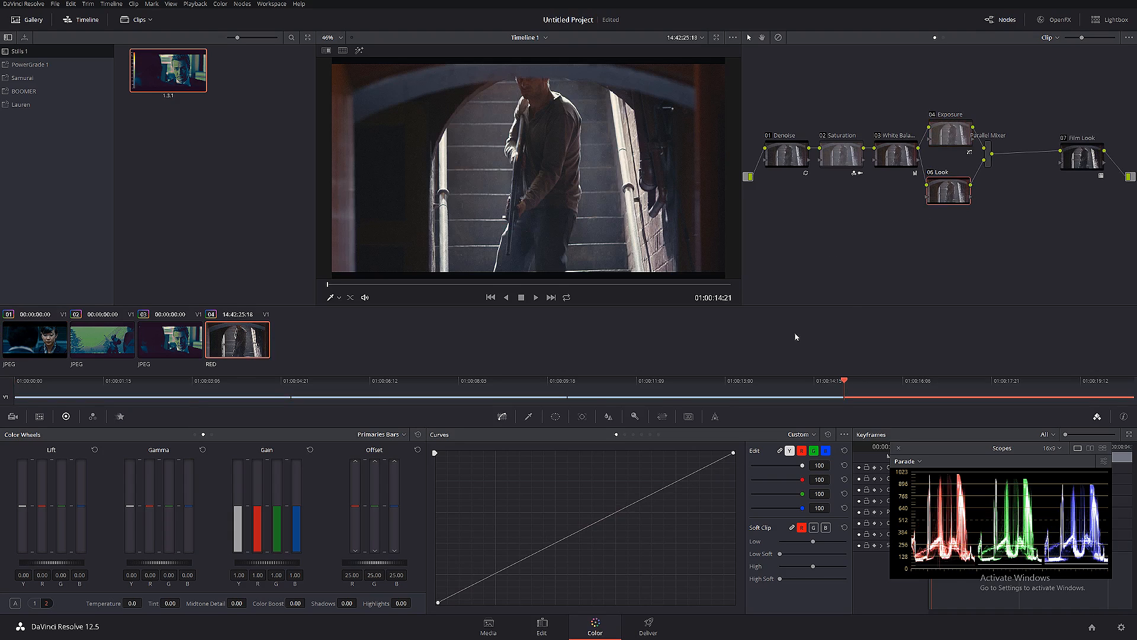
- Add a serial node after Film Look and apply the False Color 2.1 effect to it
drag(1091, 152, 1060, 148)
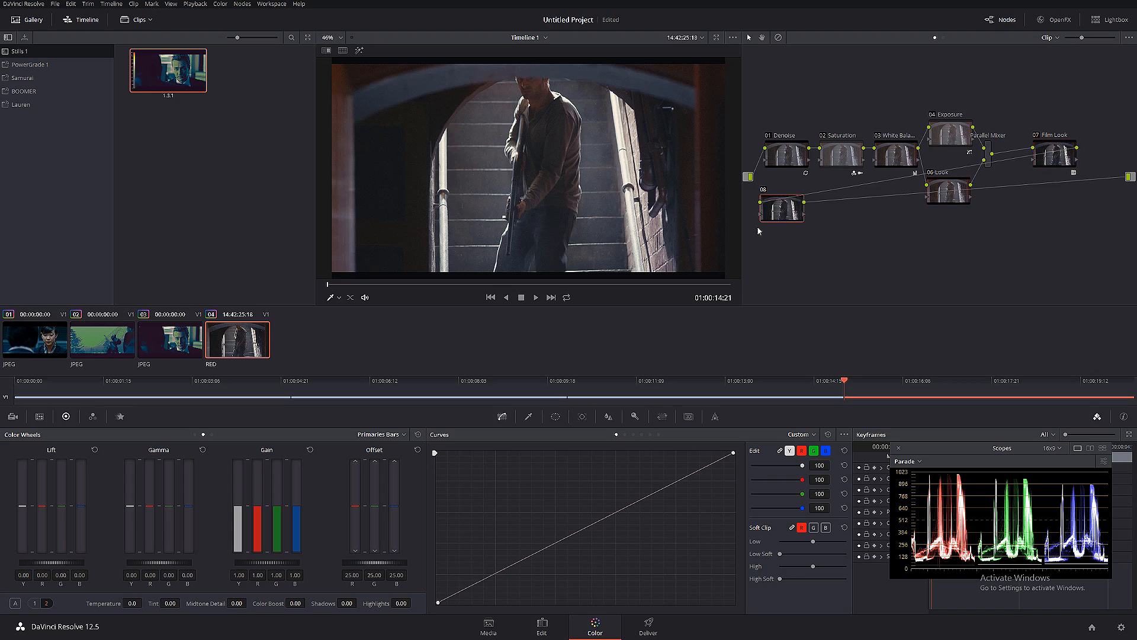
key(alt+s)
drag(1056, 154, 1086, 153)
click(1054, 19)
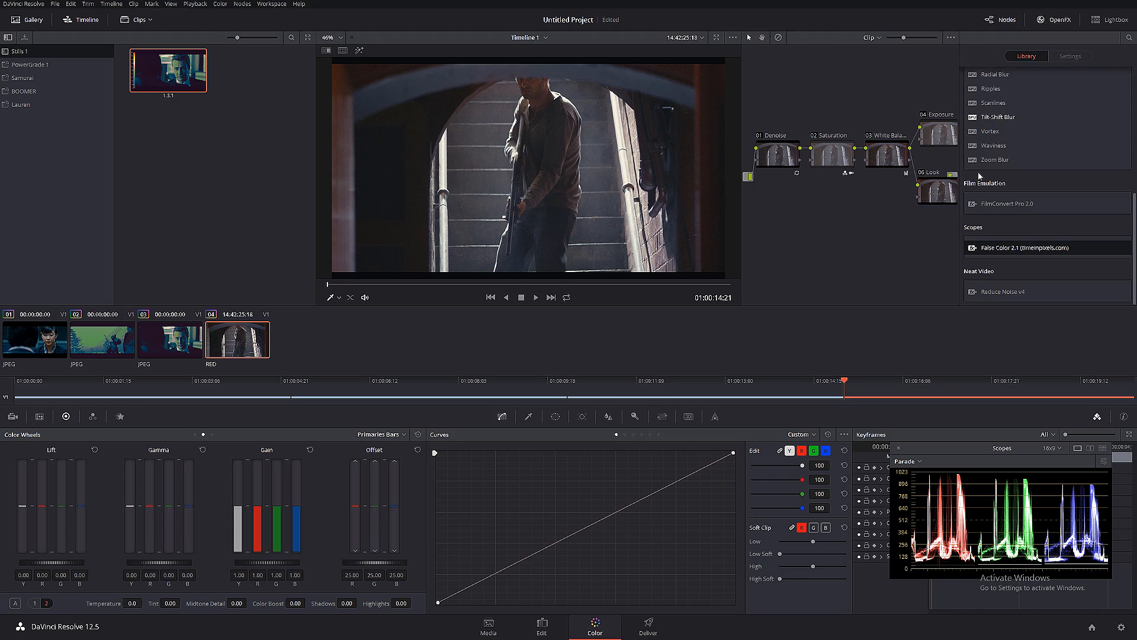
drag(990, 248, 914, 155)
click(1054, 20)
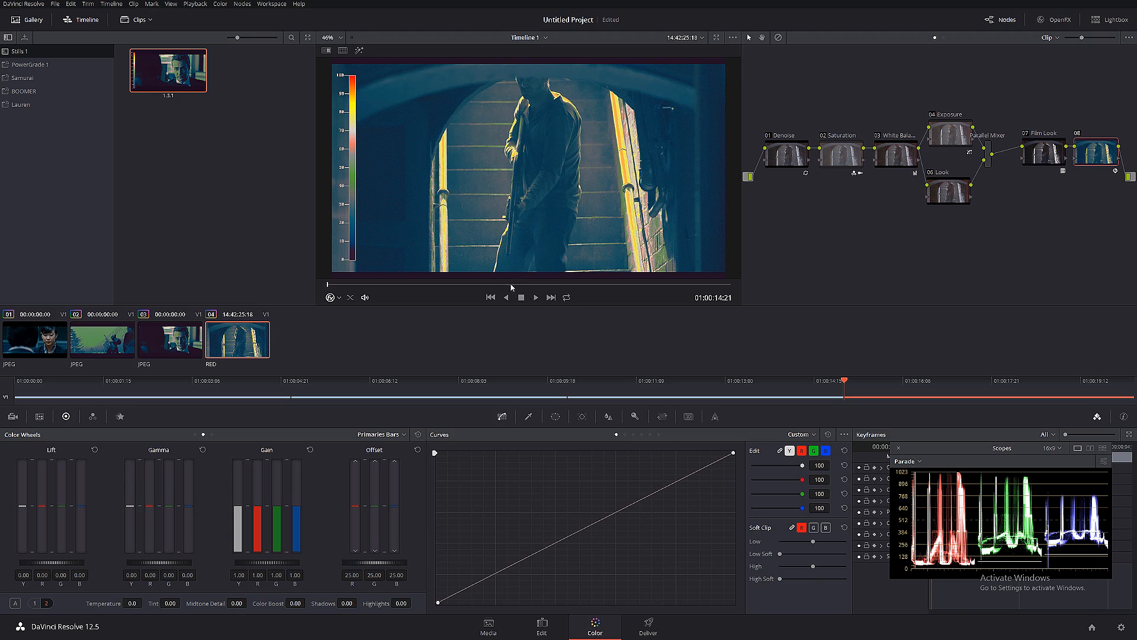
- Compare the false-color exposure of the staircase clip and the first film still, and delete the staircase clip's False Color node
click(564, 285)
drag(564, 285, 570, 285)
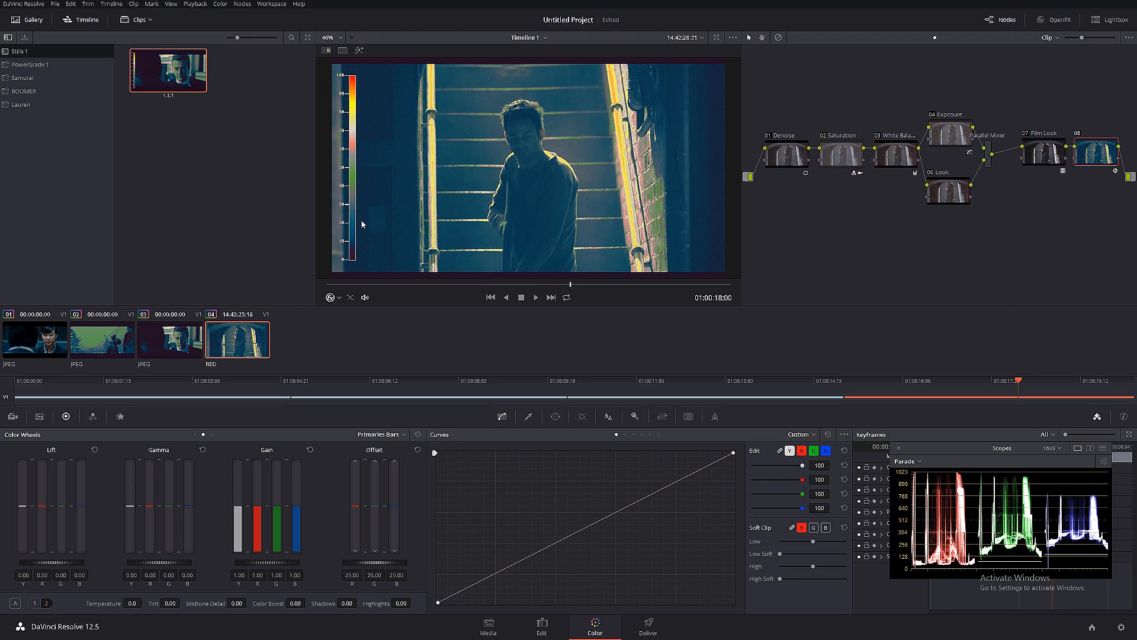
click(45, 347)
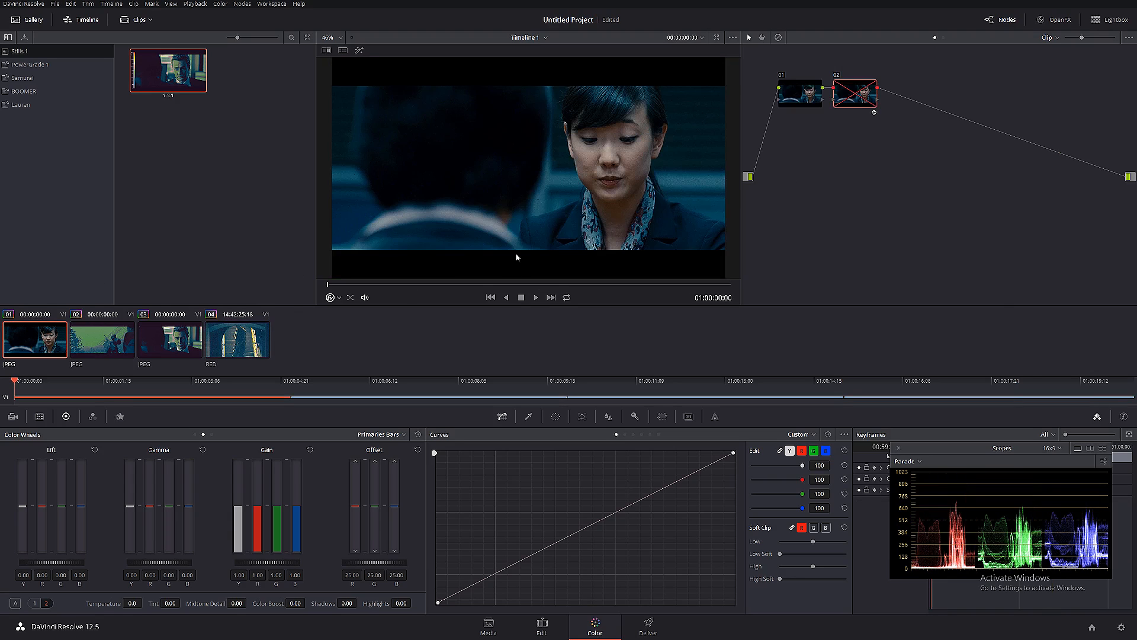
key(ctrl+d)
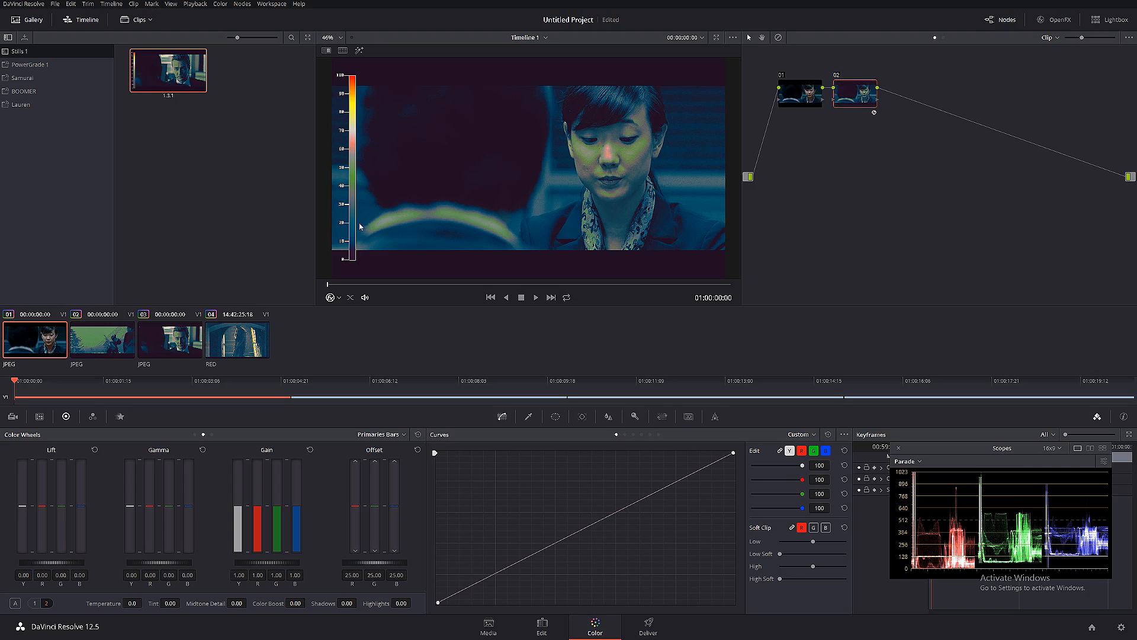
click(244, 343)
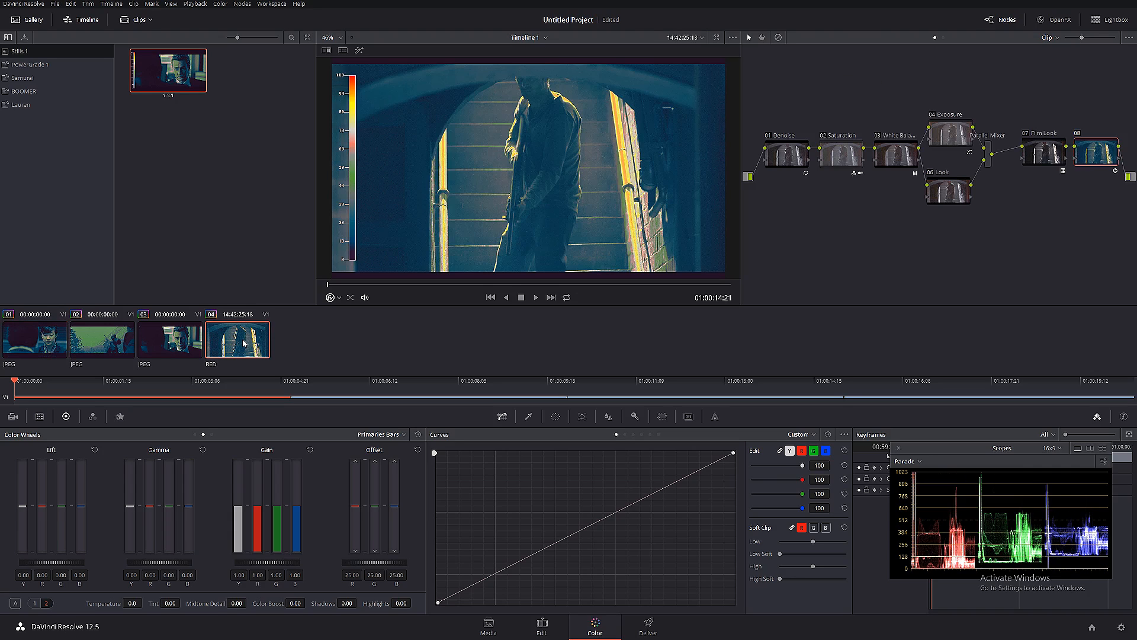
click(52, 351)
key(ctrl+d)
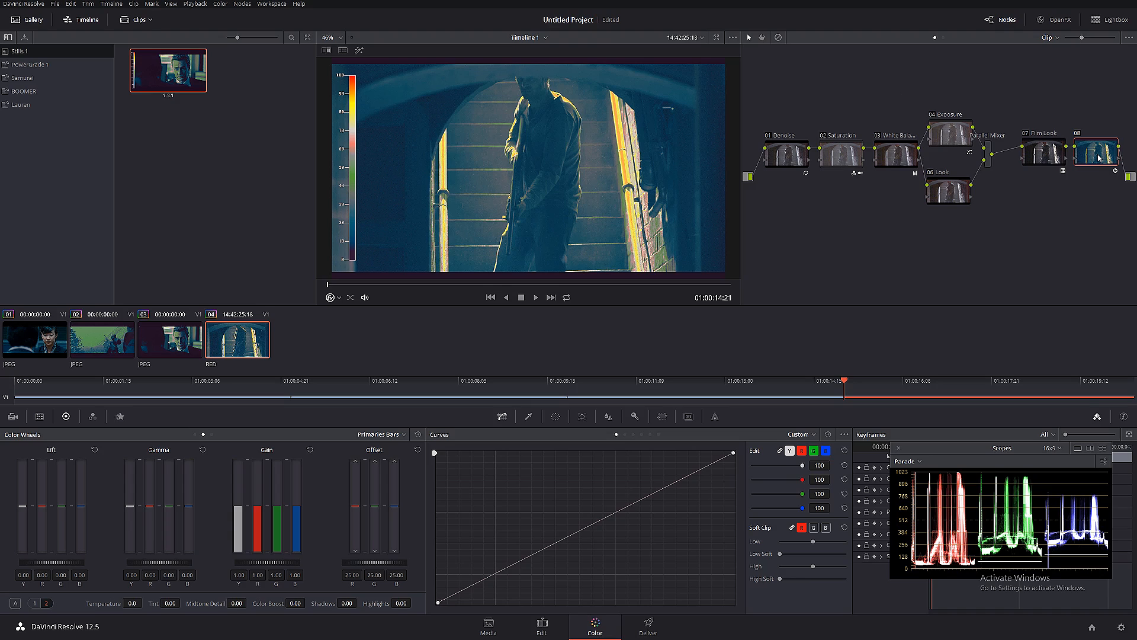
key(Delete)
- Select the Look node and view the Primaries Wheels and Log color controls, returning to Primaries Bars
click(947, 198)
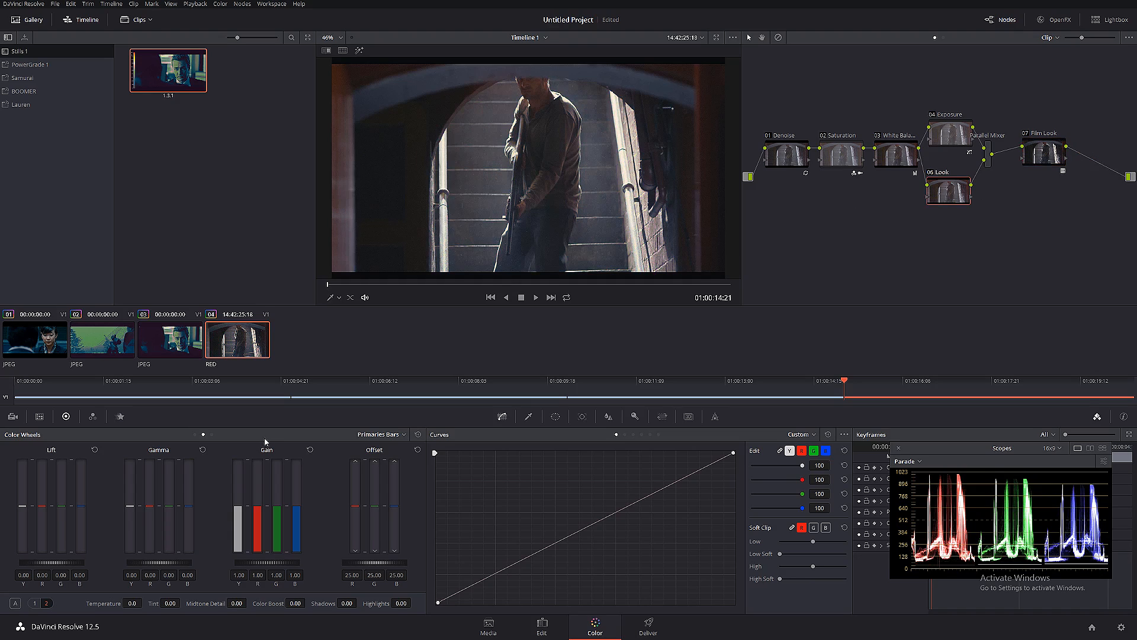
click(382, 435)
click(396, 450)
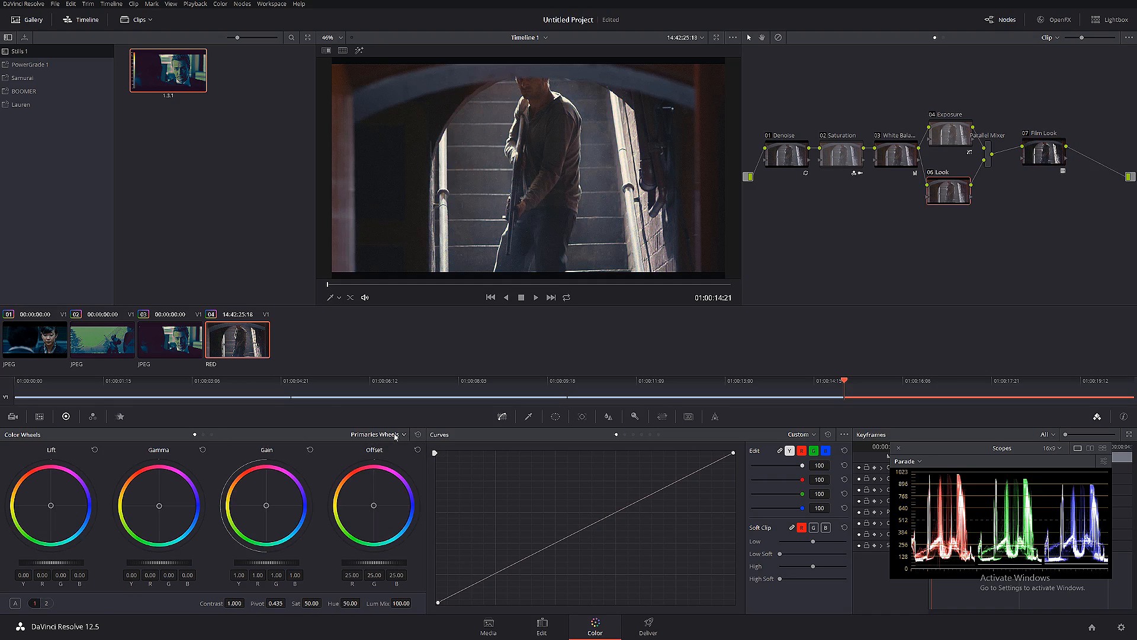
click(396, 435)
click(368, 466)
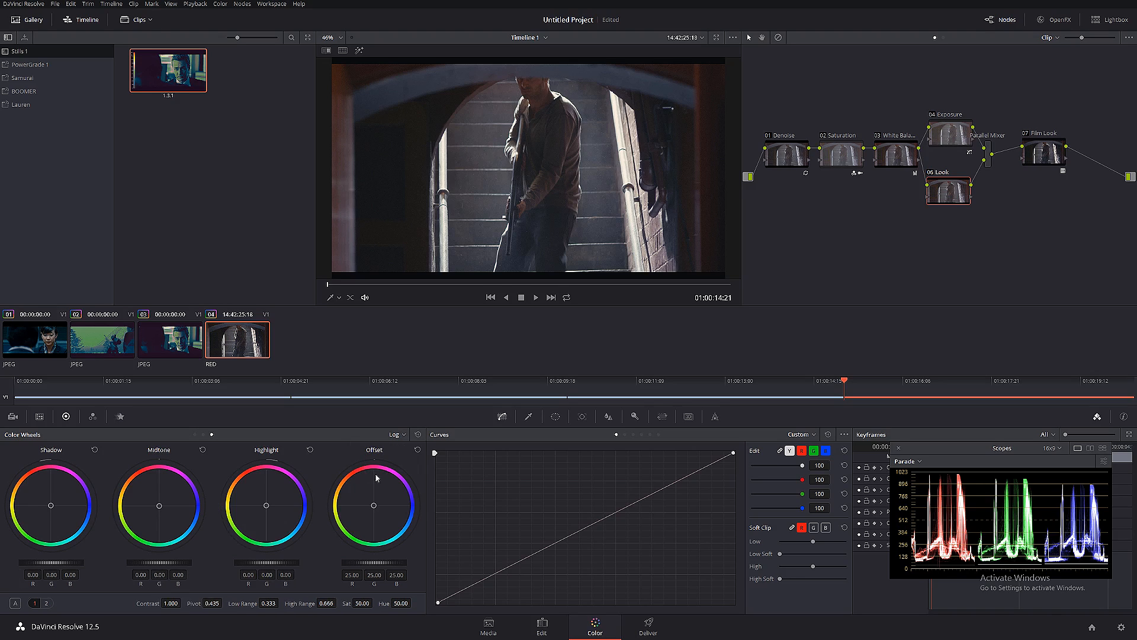
click(398, 437)
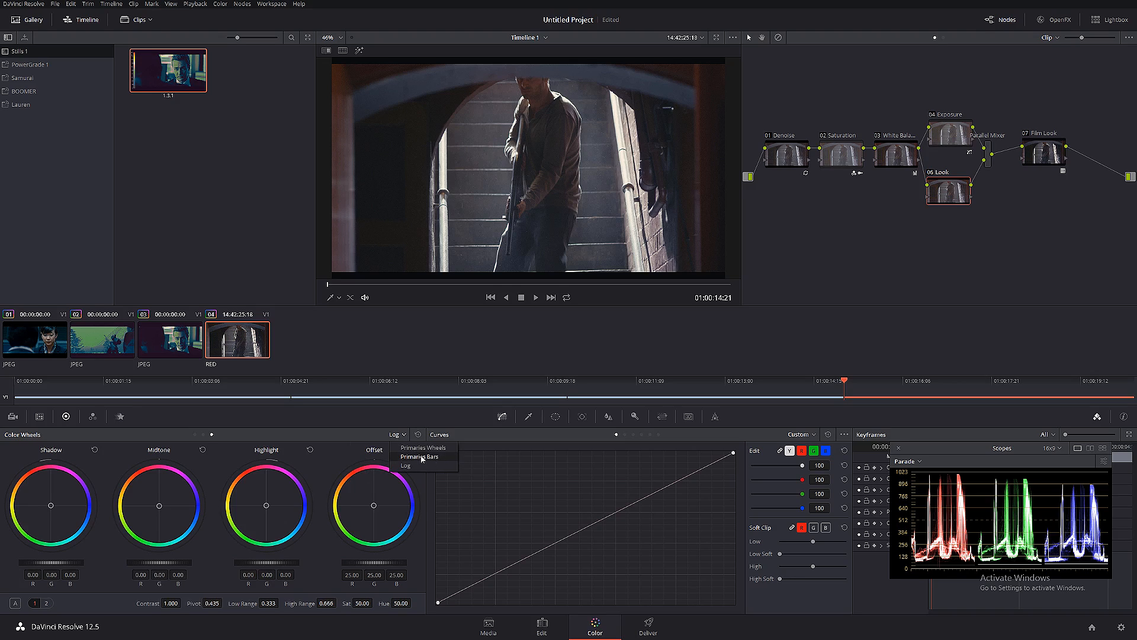
click(422, 457)
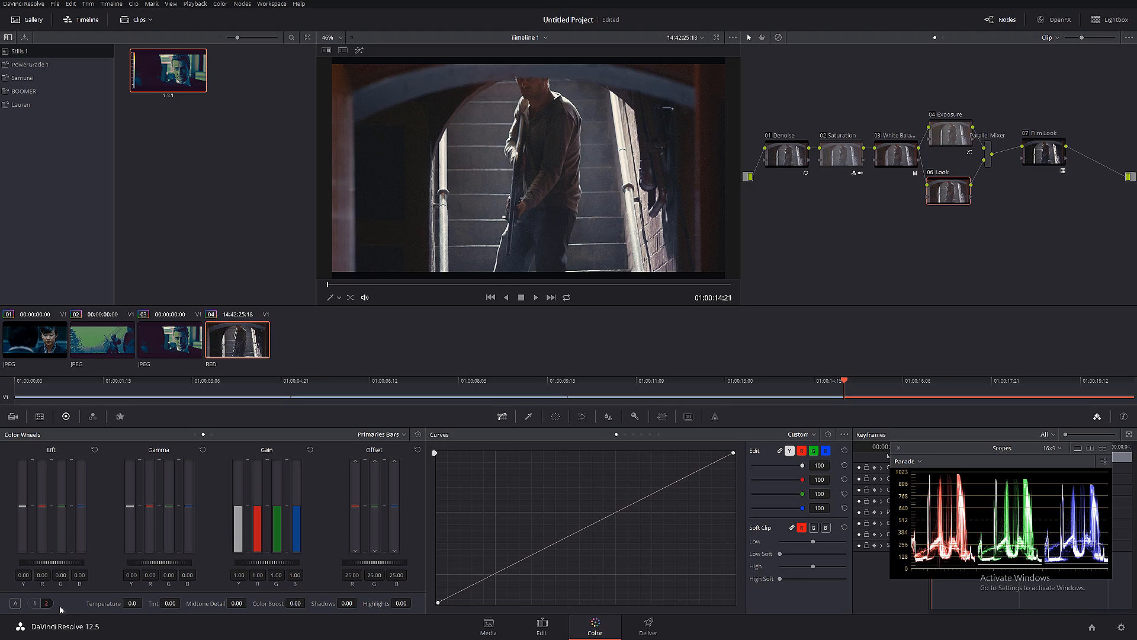
- Set the Look node's Lum Mix to 0.00 and raise its Gamma to 0.04 green and 0.06 blue
click(35, 603)
drag(400, 605, 341, 604)
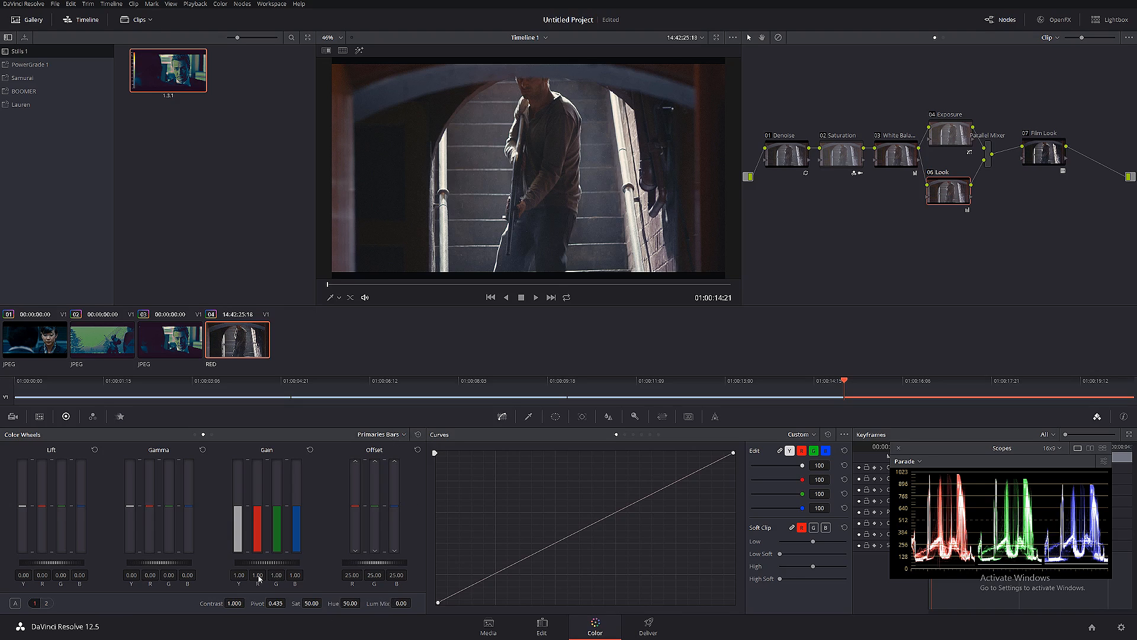
drag(444, 285, 487, 284)
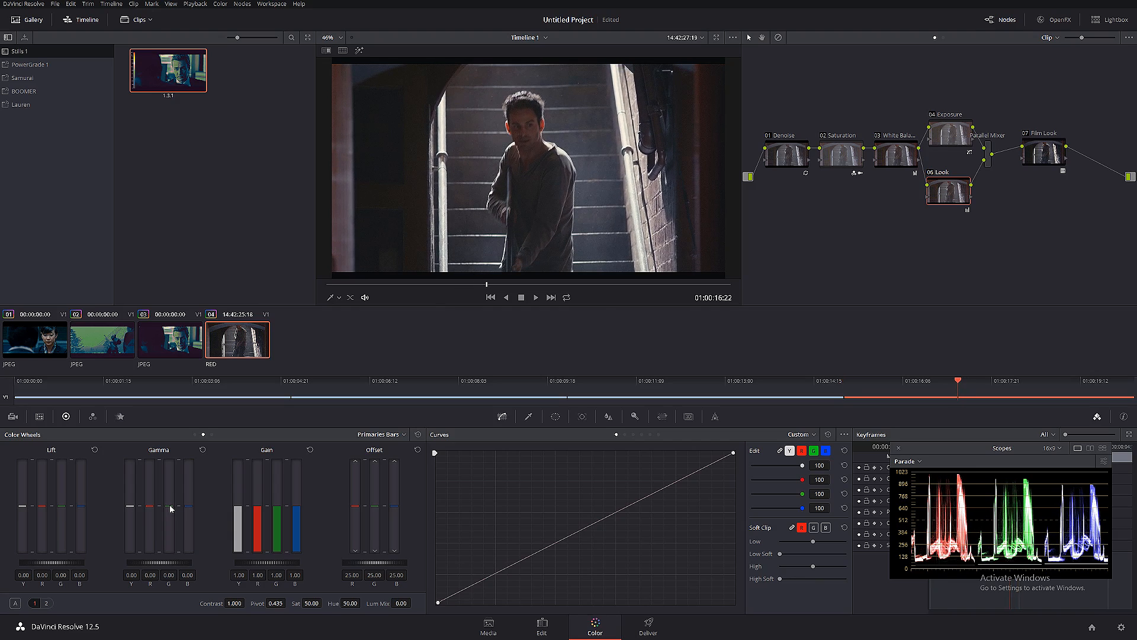
drag(171, 508, 189, 504)
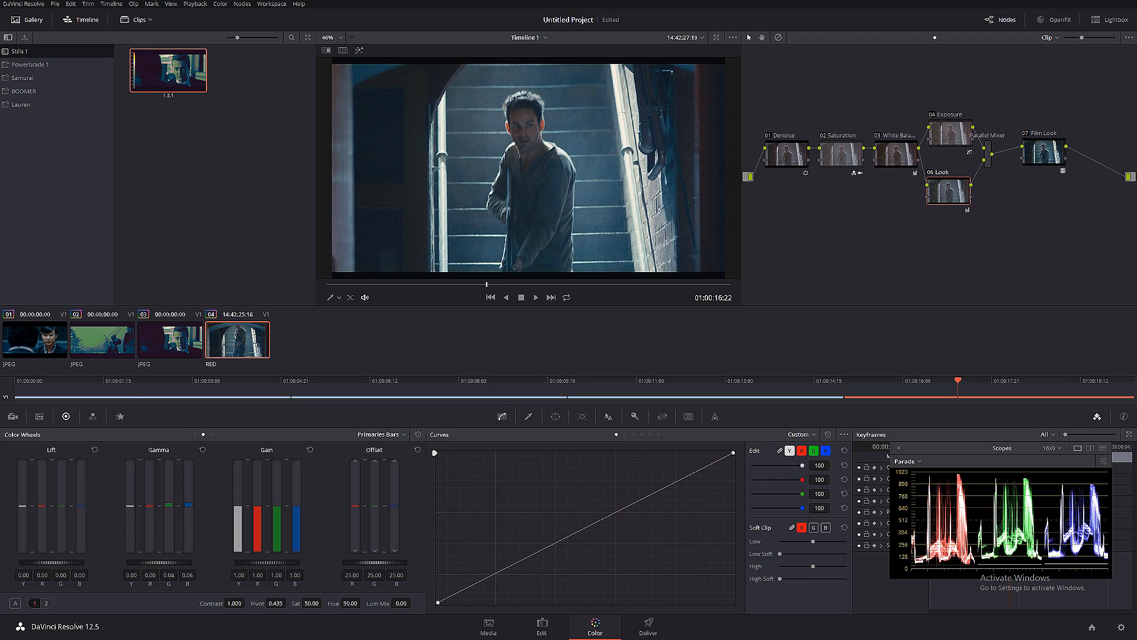
drag(189, 504, 189, 503)
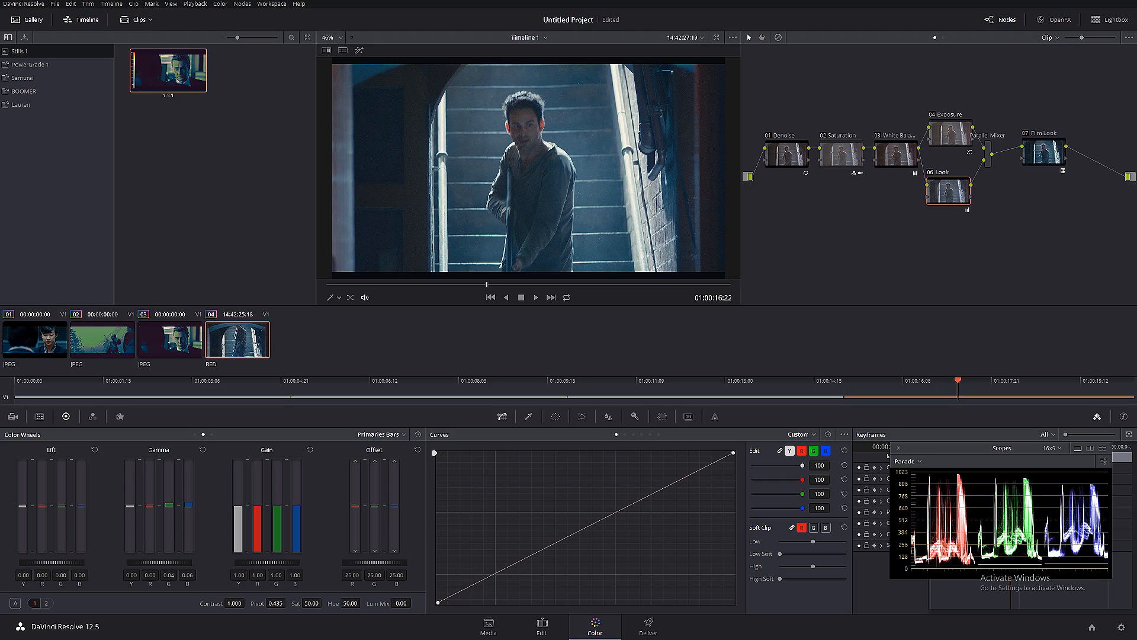
- Compare the first film still with the blue-tinted staircase clip at a frame showing the man's face
click(51, 334)
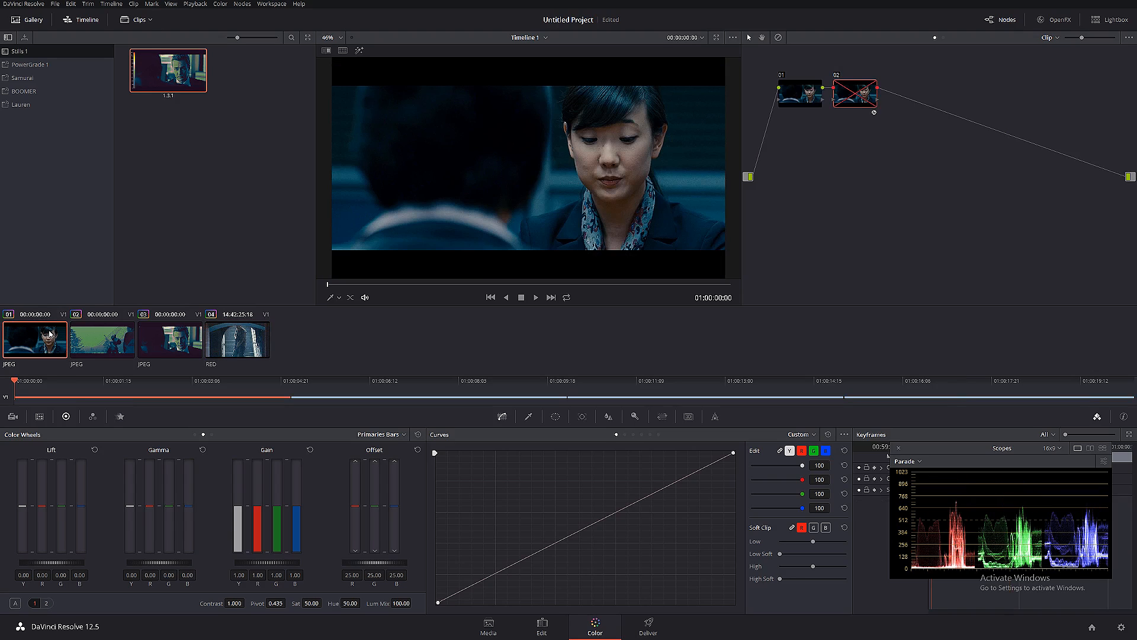
click(247, 349)
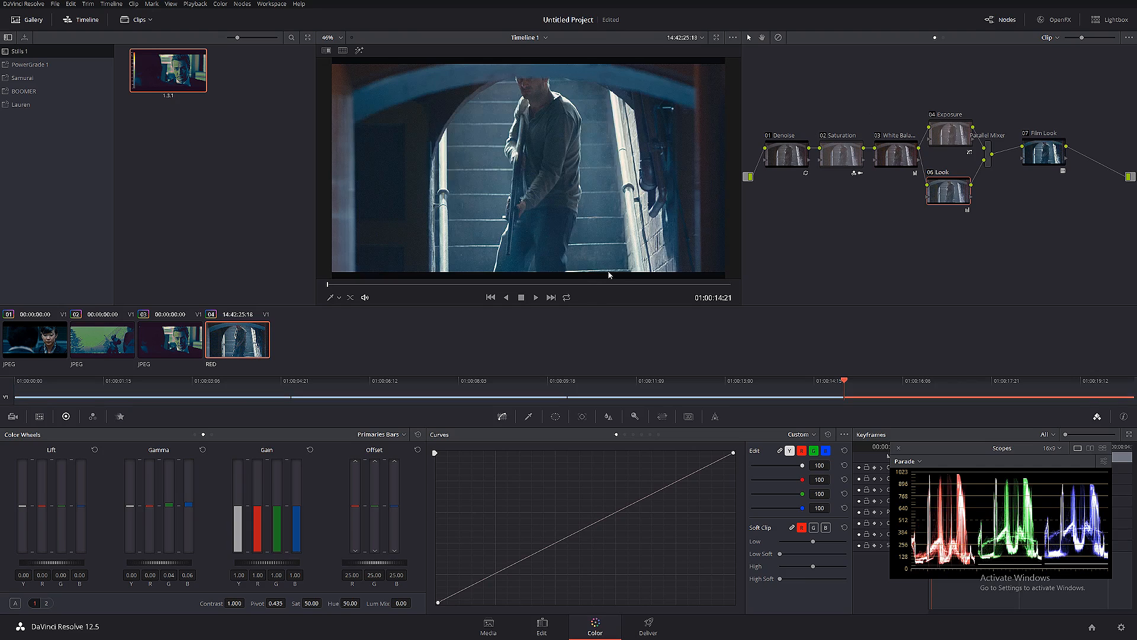
drag(448, 286, 496, 287)
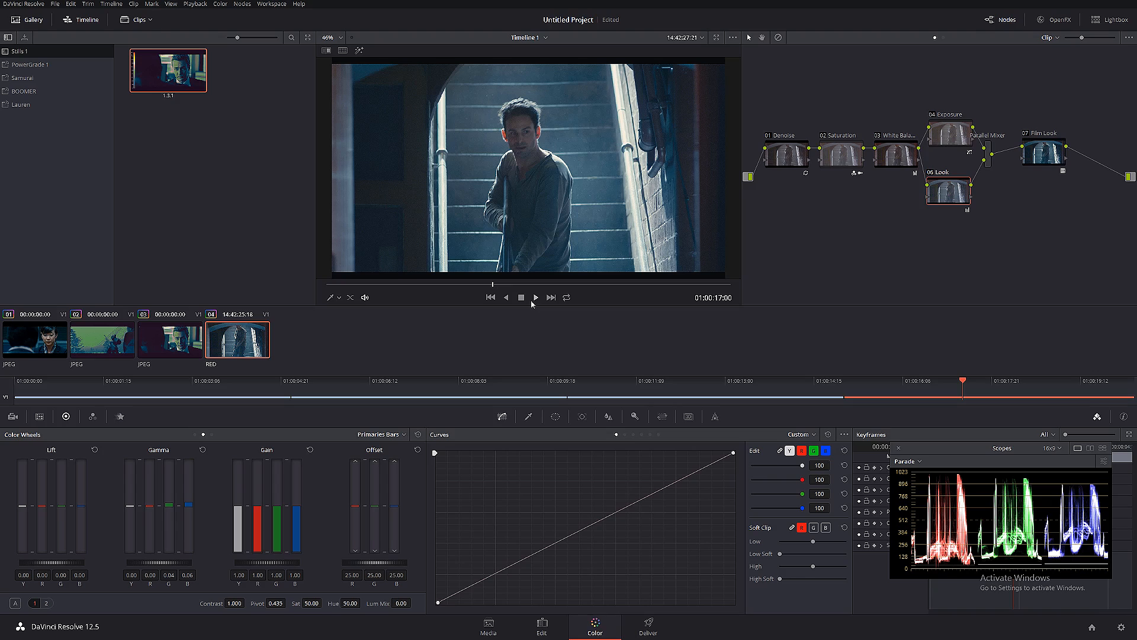
- Add a parallel node beneath the Look node
key(alt+p)
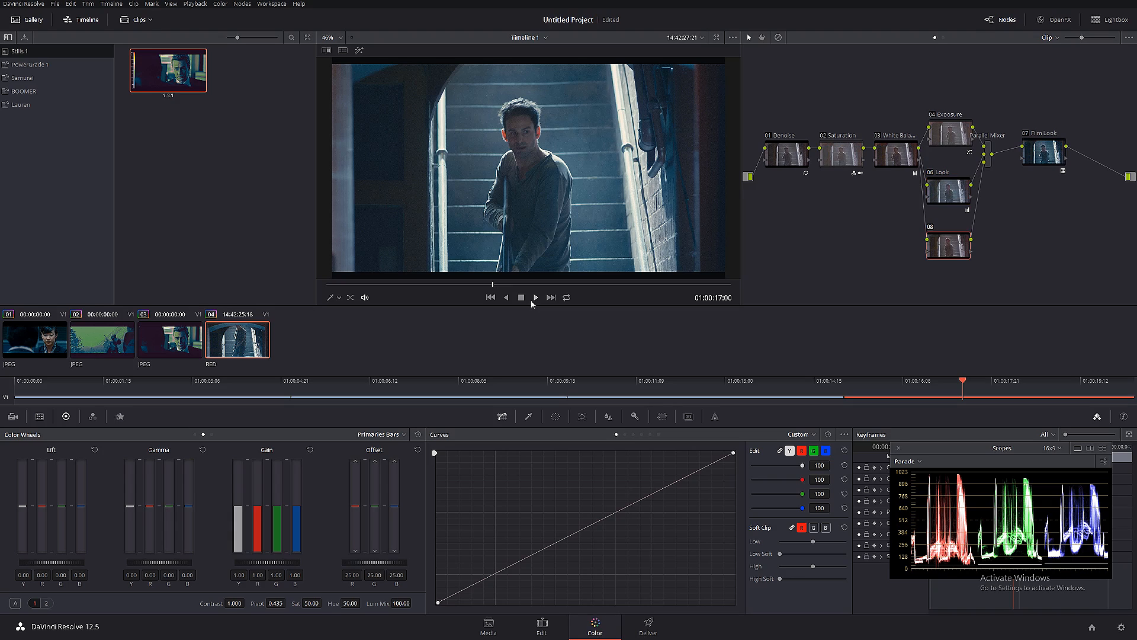
- Tidy the Look node and the new parallel node beneath Exposure, and label the new node "Mask"
drag(944, 190, 949, 178)
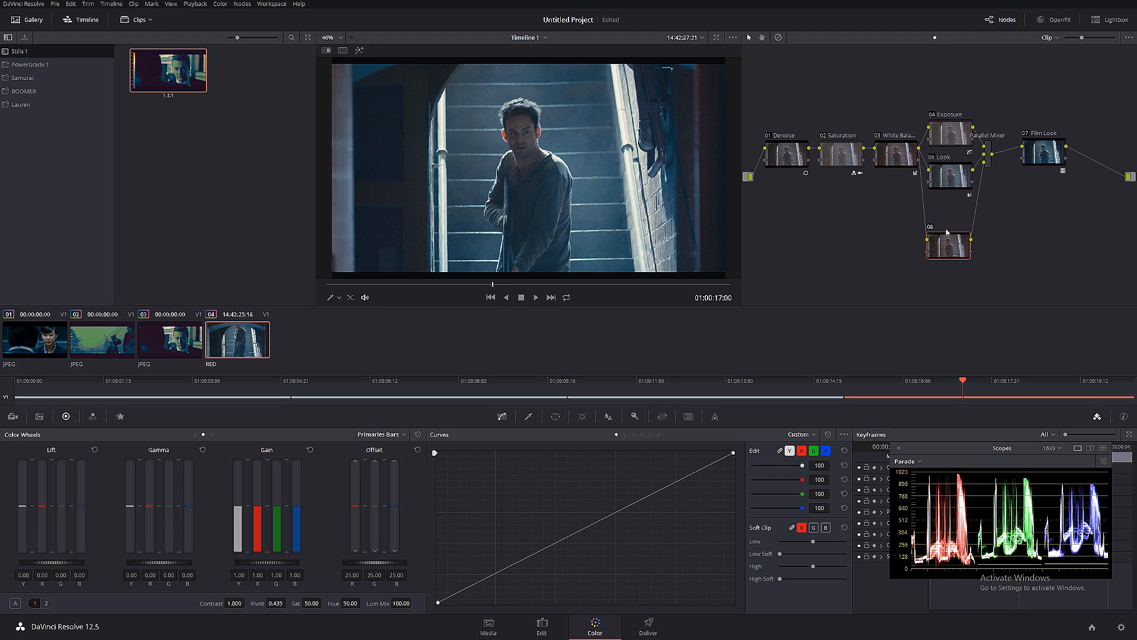
drag(945, 236, 946, 213)
right_click(955, 216)
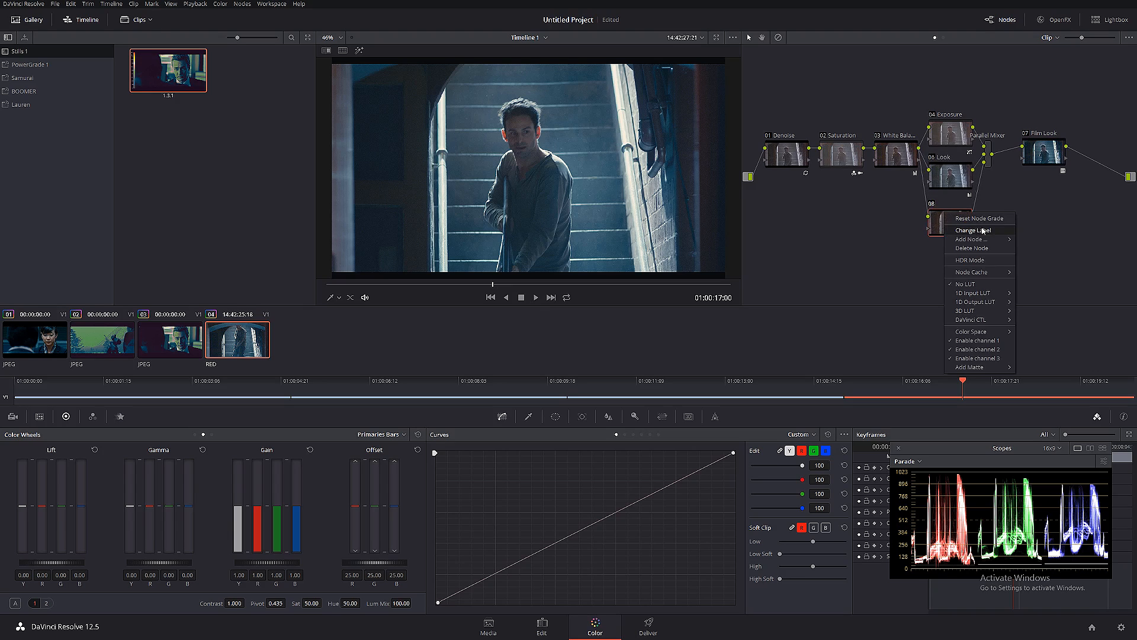
click(983, 230)
text(Mask)
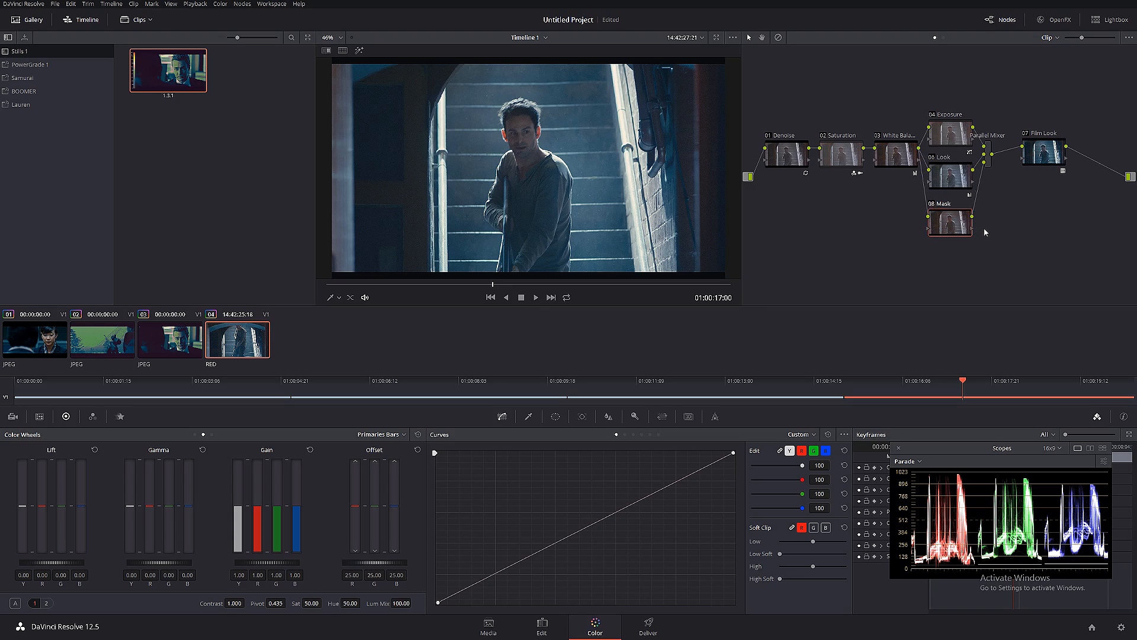
drag(950, 224, 950, 222)
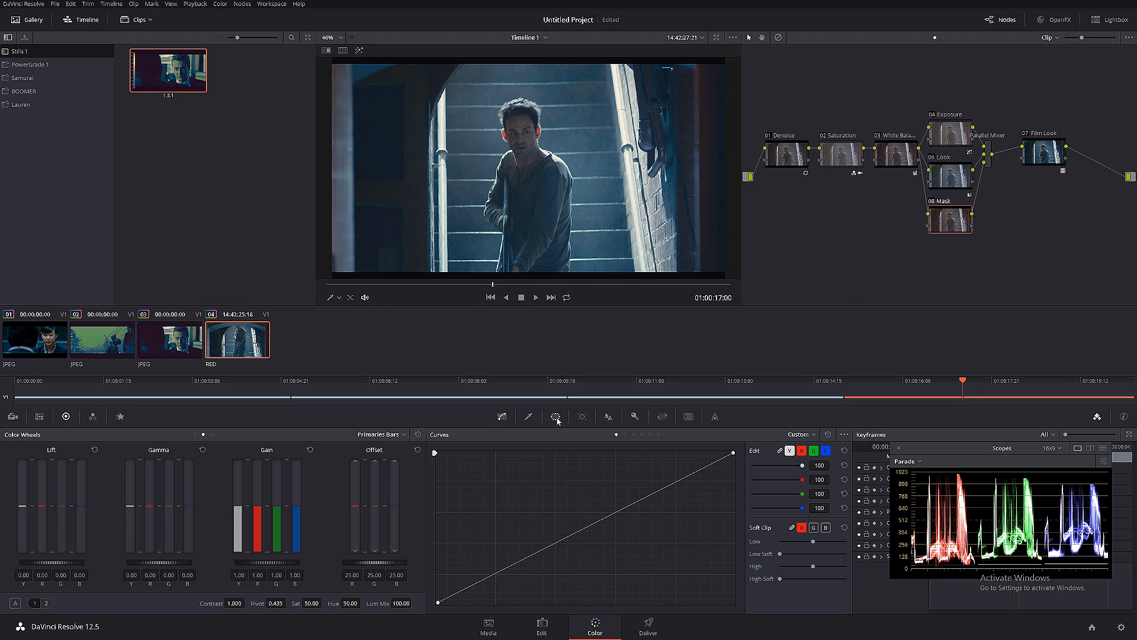
- Draw a closed four-point curve window on the Mask node around the bright staircase between the handrails, extending past the frame
click(555, 417)
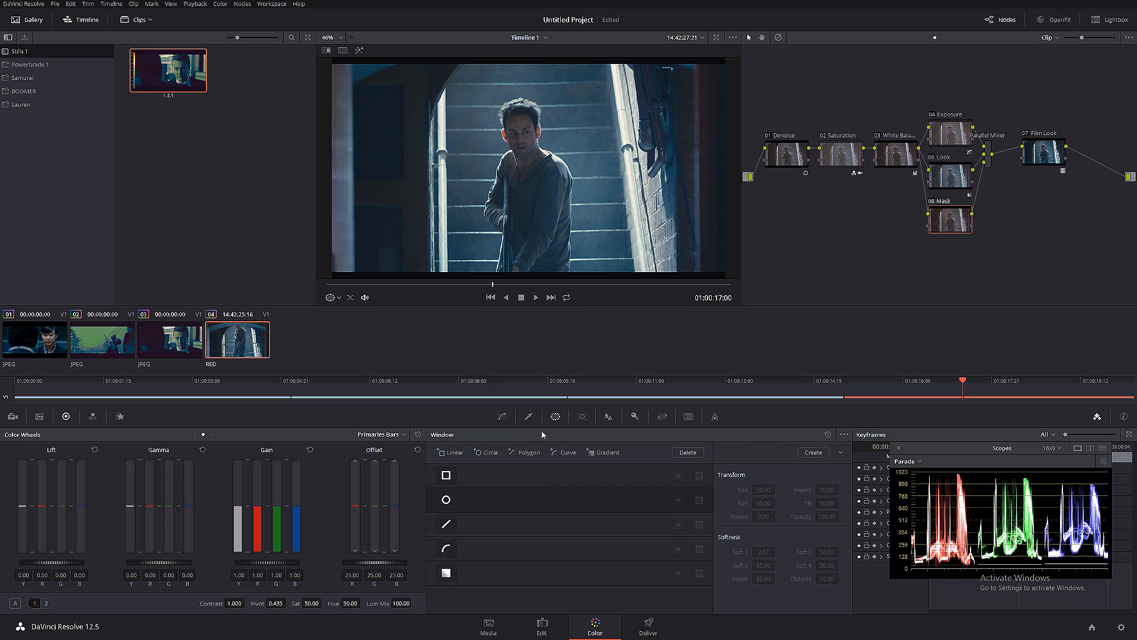
click(446, 550)
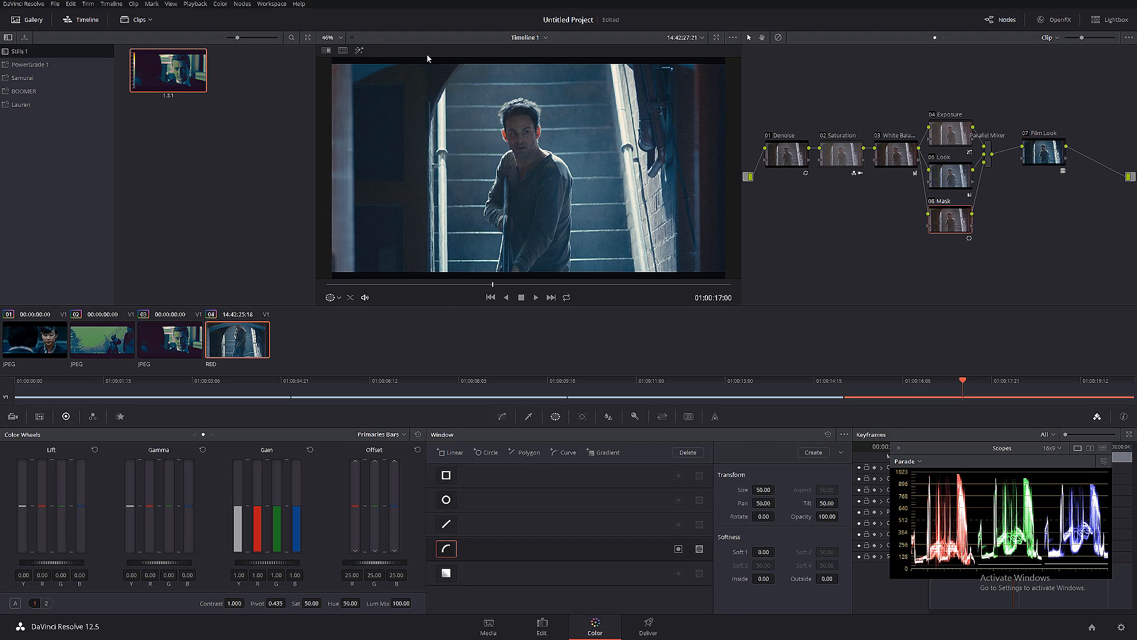
scroll(474, 163, down, 1)
scroll(472, 161, down, 1)
click(464, 70)
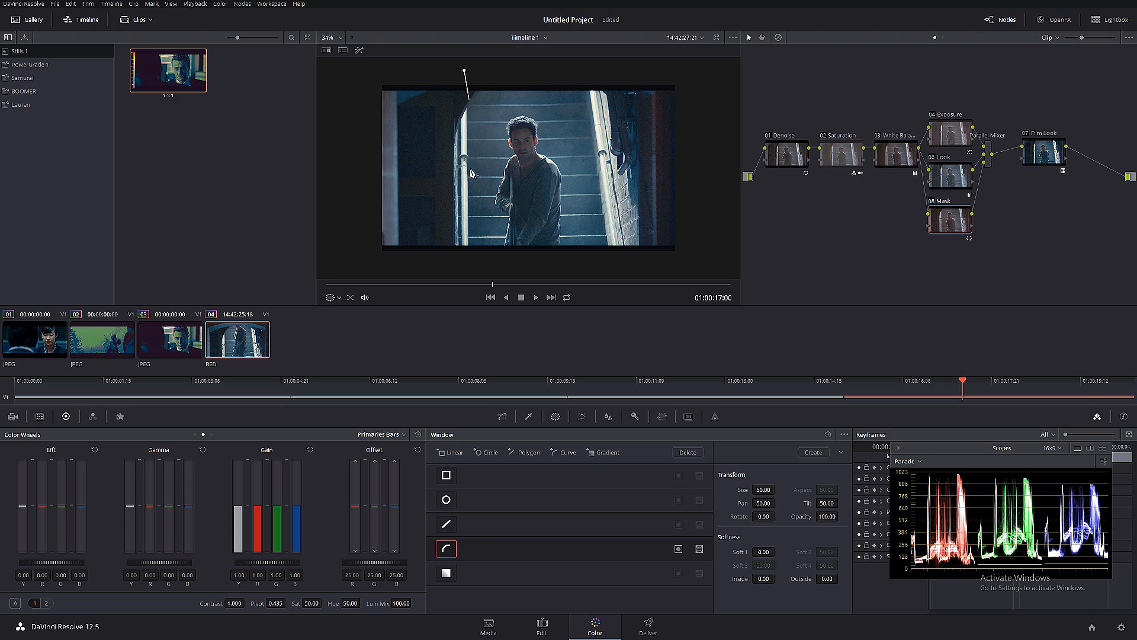
click(468, 274)
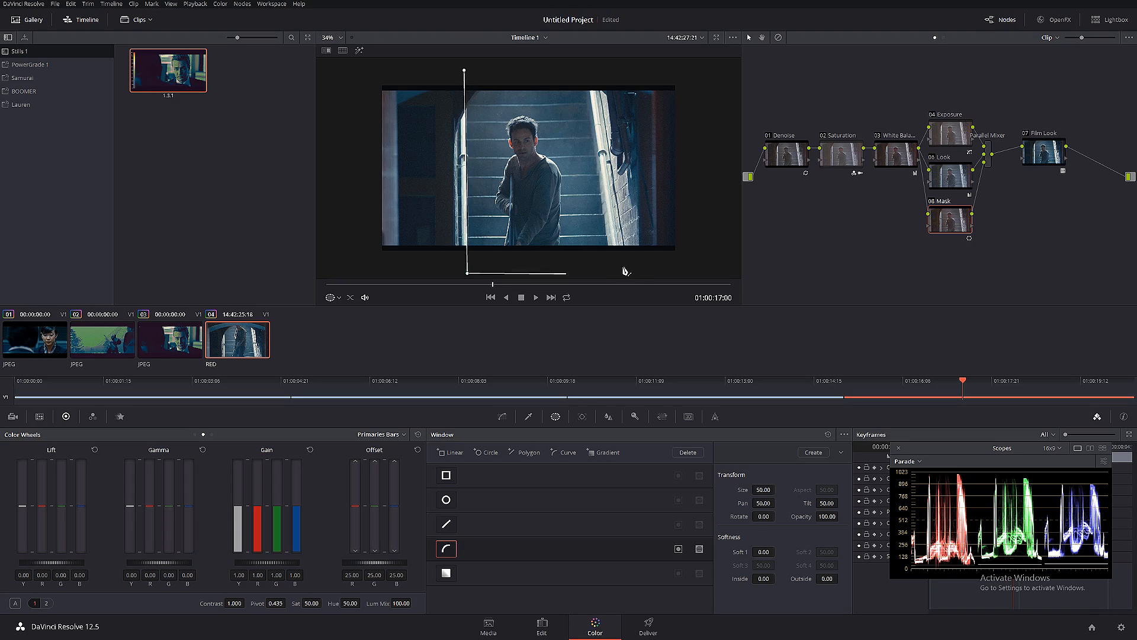
click(615, 268)
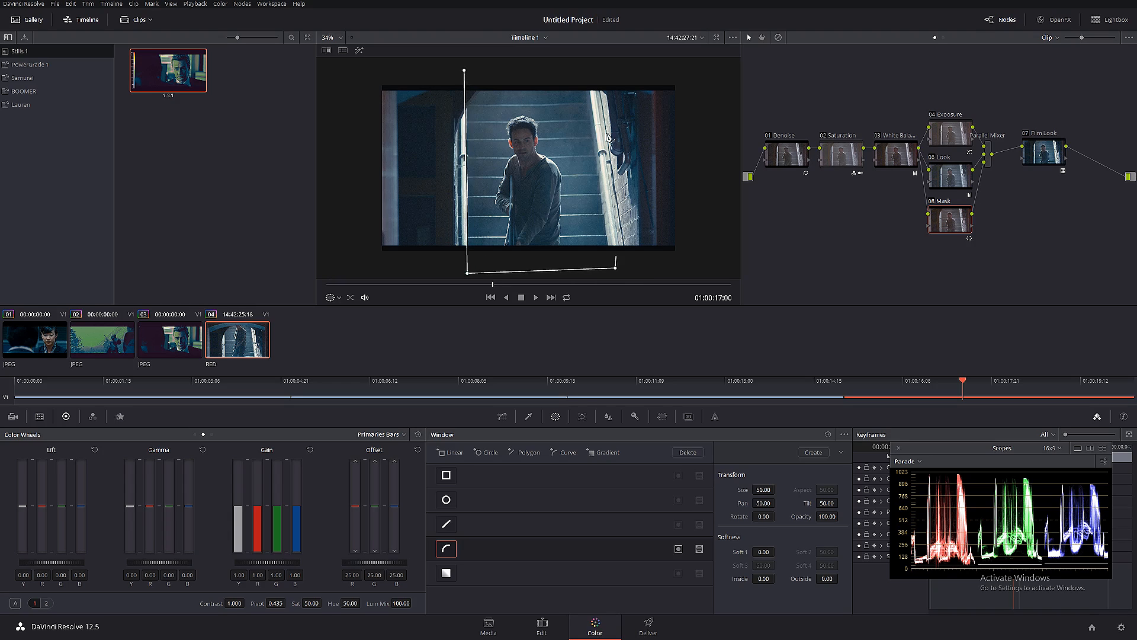
click(585, 67)
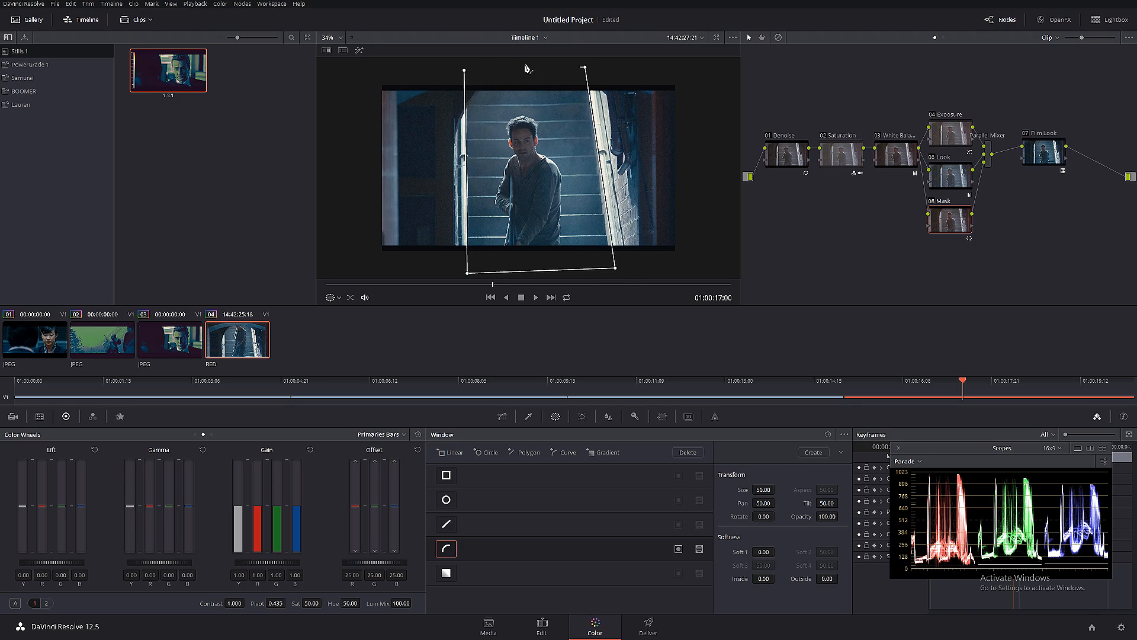
click(465, 70)
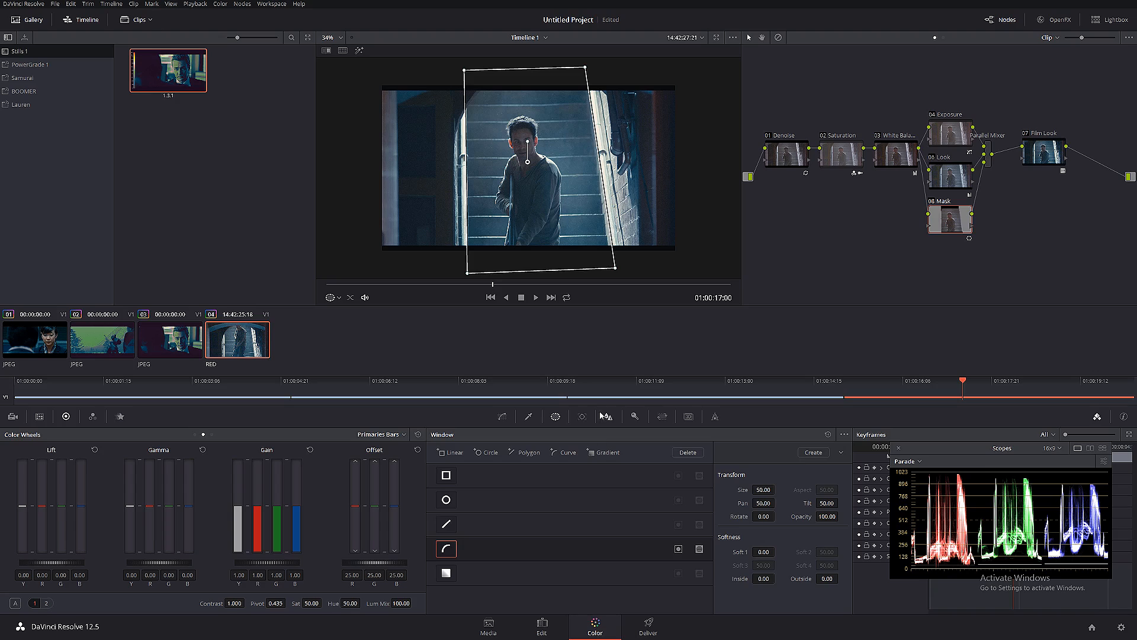
- Switch the window tracker to Frame mode and add a keyframe at the clip's first frame
click(583, 417)
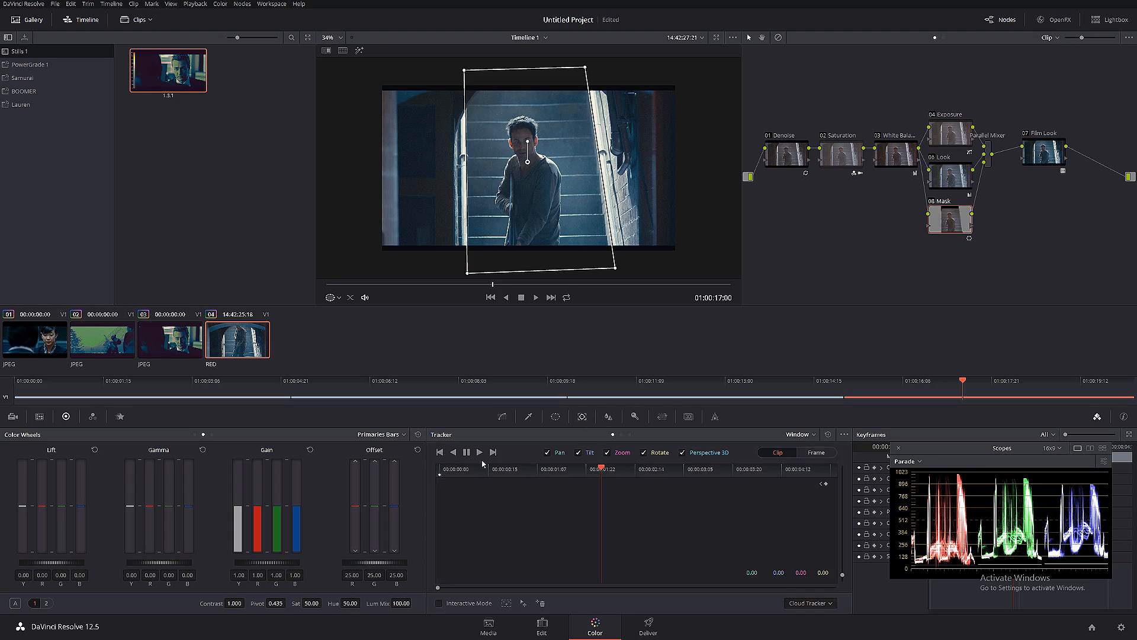
click(439, 474)
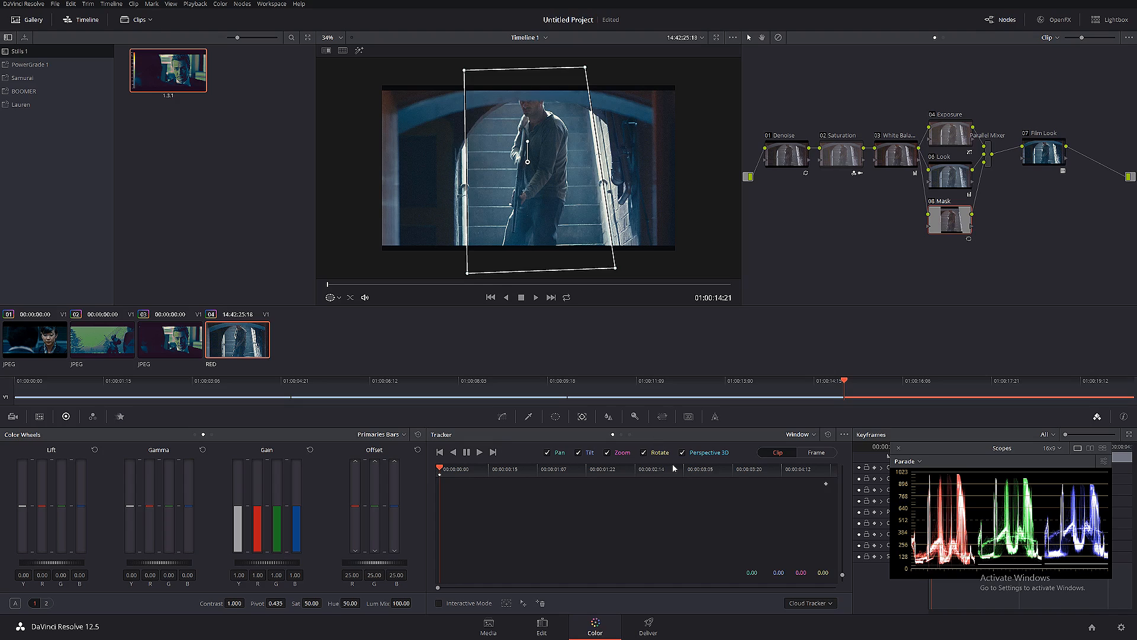
click(813, 453)
click(824, 483)
drag(463, 474, 487, 474)
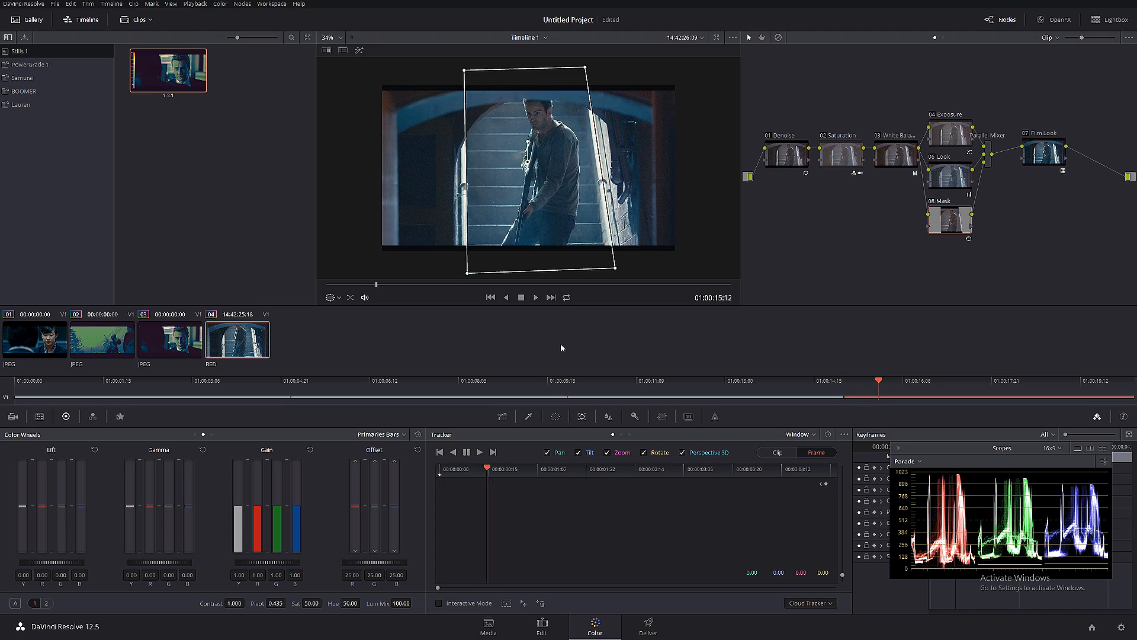
- Reshape the window's corners to fit the staircase at 01:00:18:20
click(339, 298)
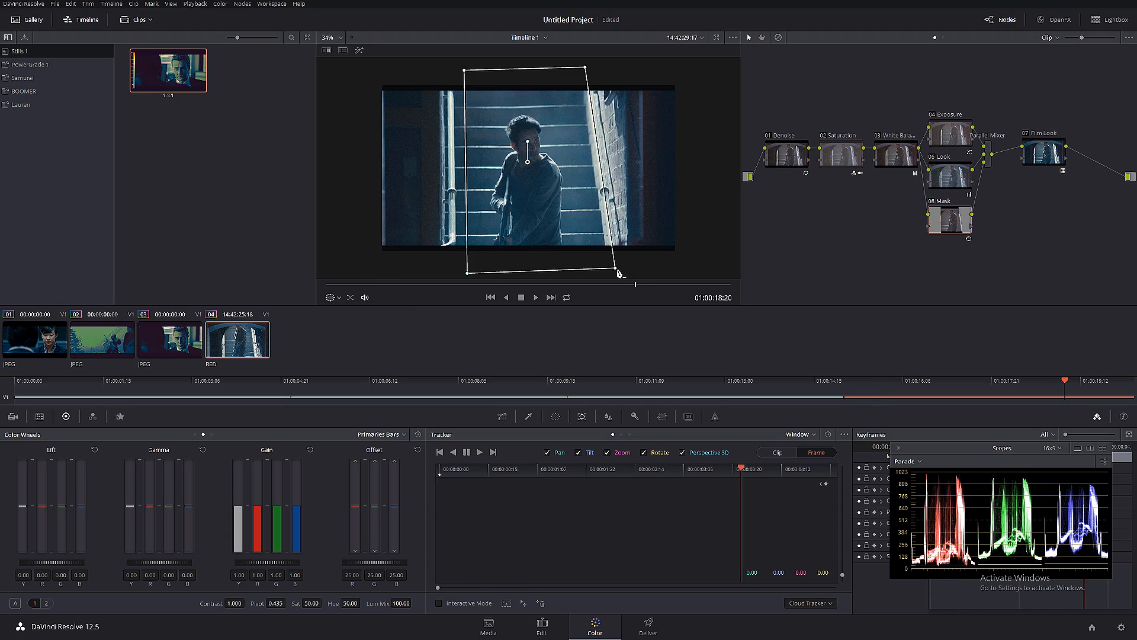
drag(618, 272, 609, 272)
drag(586, 68, 582, 69)
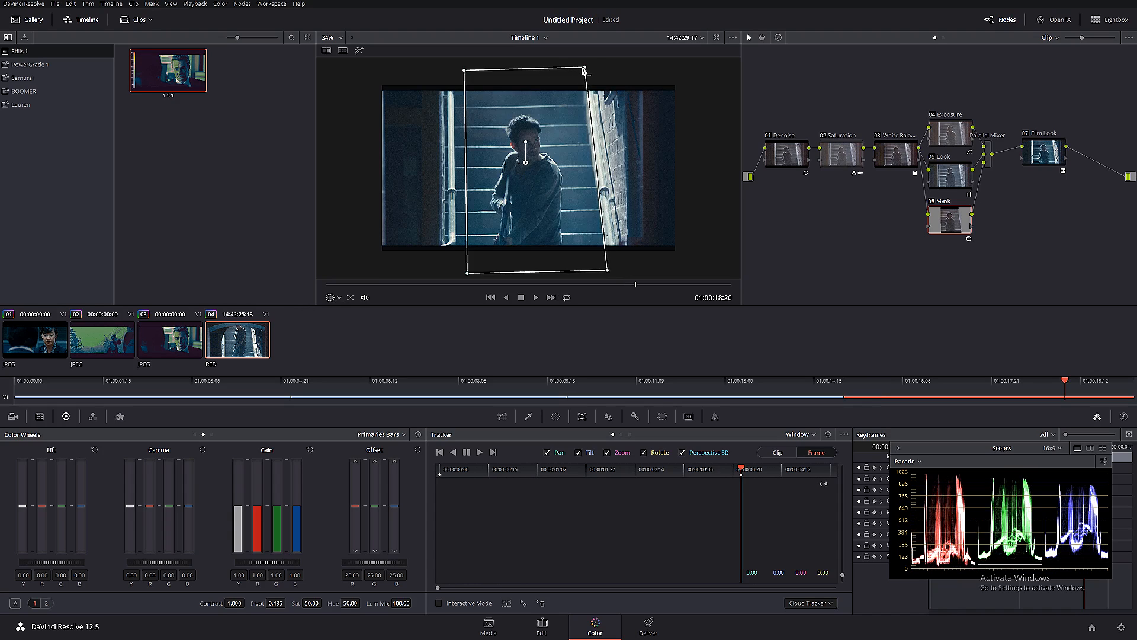
drag(464, 70, 452, 68)
drag(468, 273, 454, 272)
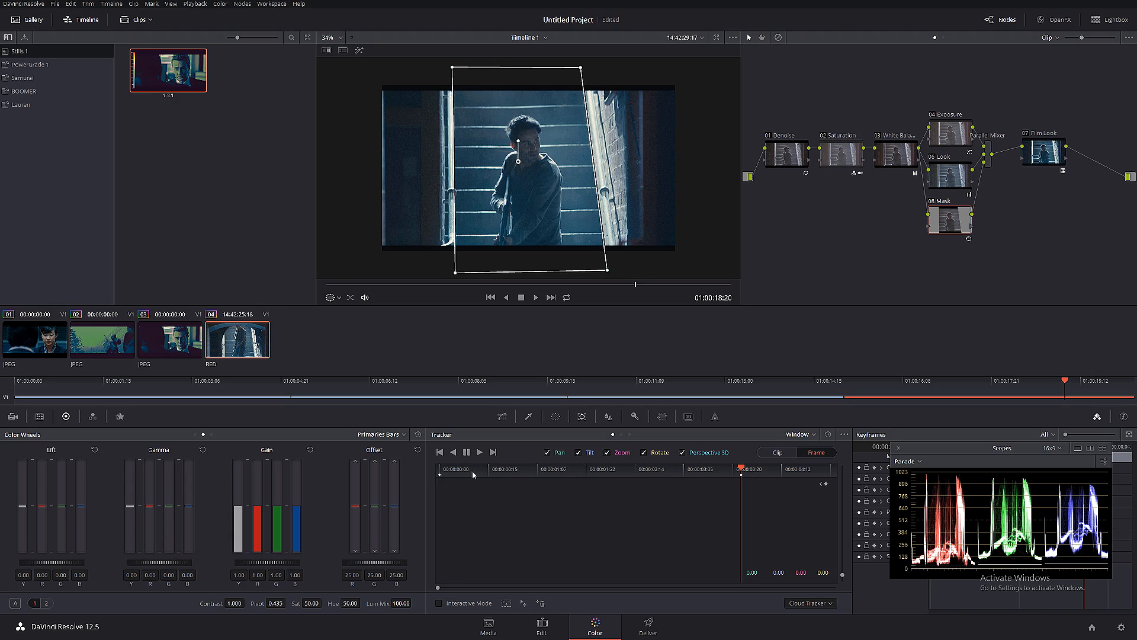
- Refit the window's two upper corners and lower right corner to the staircase edges at 01:00:15:12
click(490, 472)
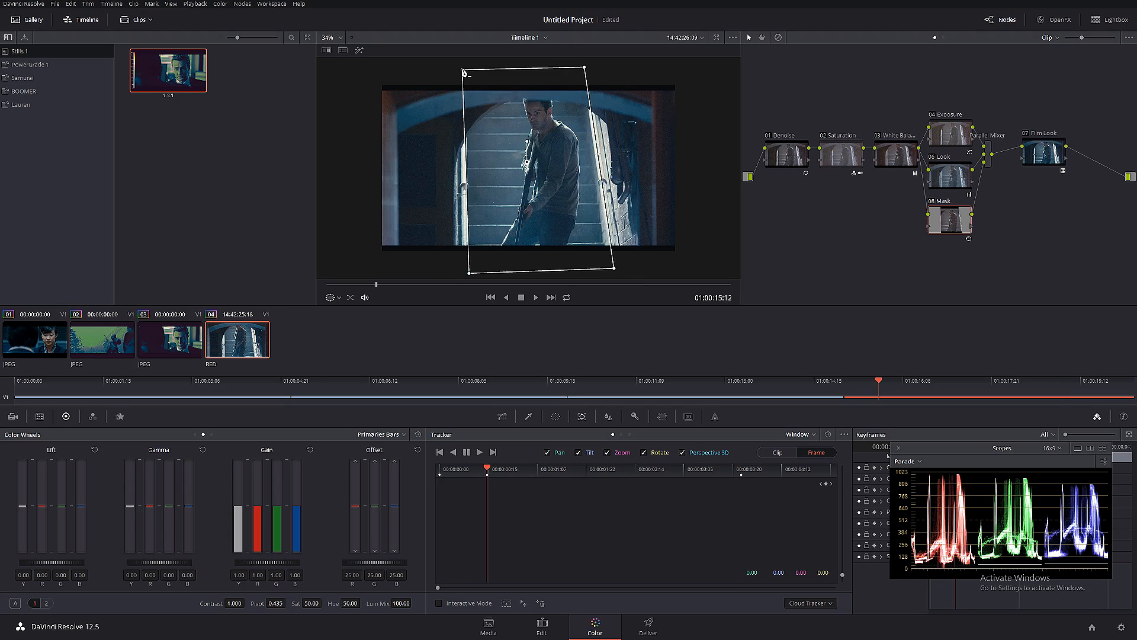
drag(462, 69, 468, 70)
drag(585, 67, 582, 69)
drag(614, 268, 606, 267)
- Keyframe the window's position to follow the staircase between 01:00:16:03 and 01:00:18:01, including a shift at 01:00:17:10
click(534, 469)
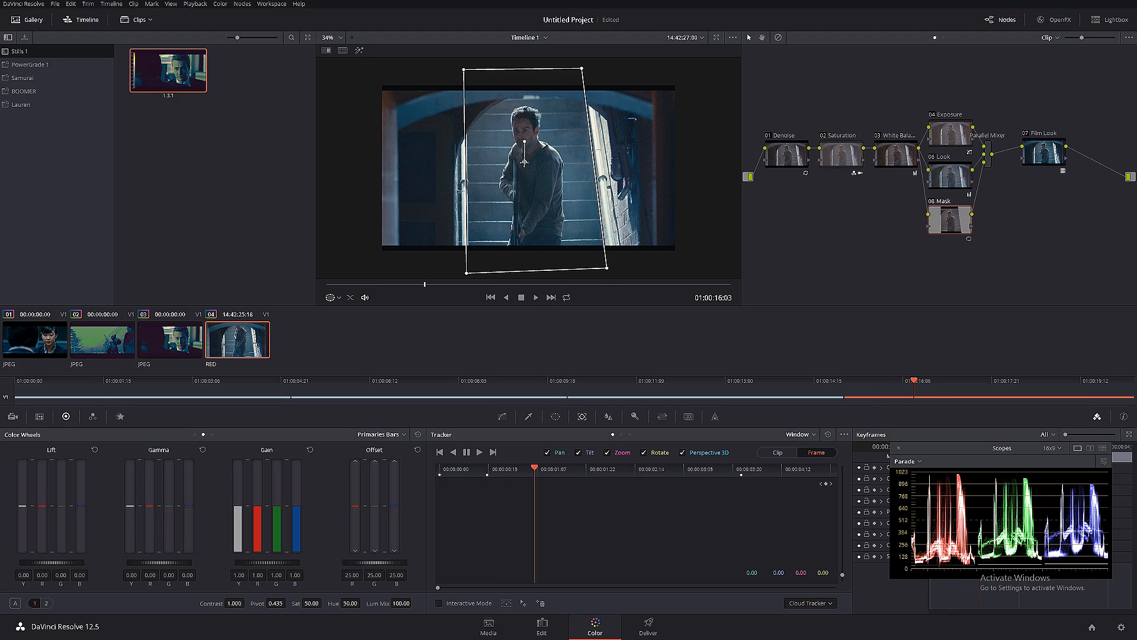
drag(525, 162, 527, 165)
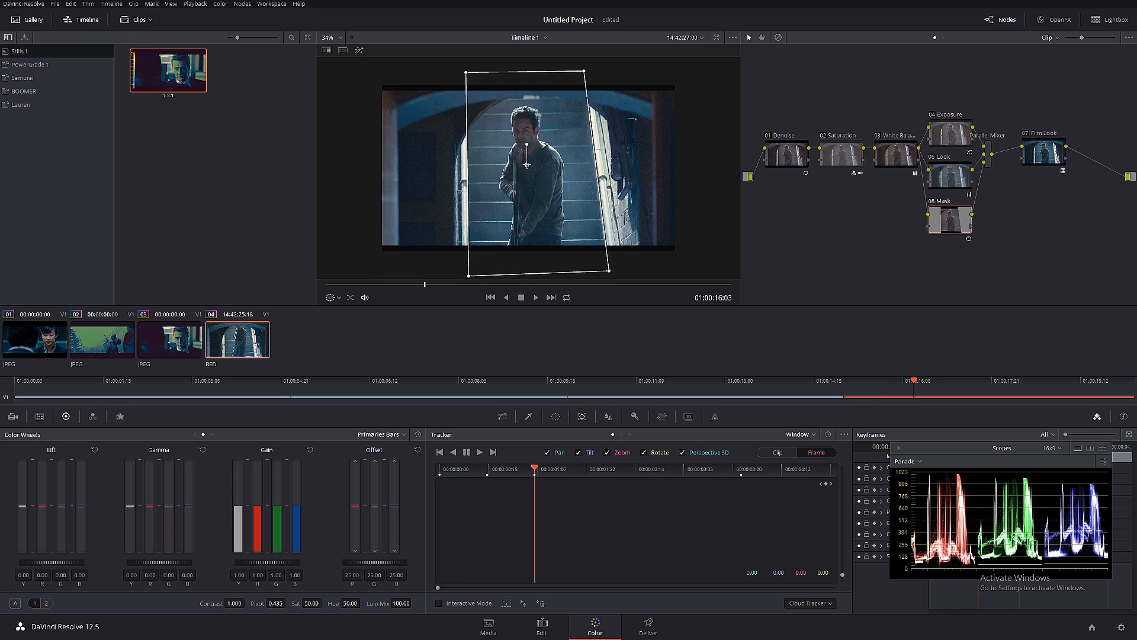
click(585, 474)
drag(526, 165, 530, 166)
click(634, 474)
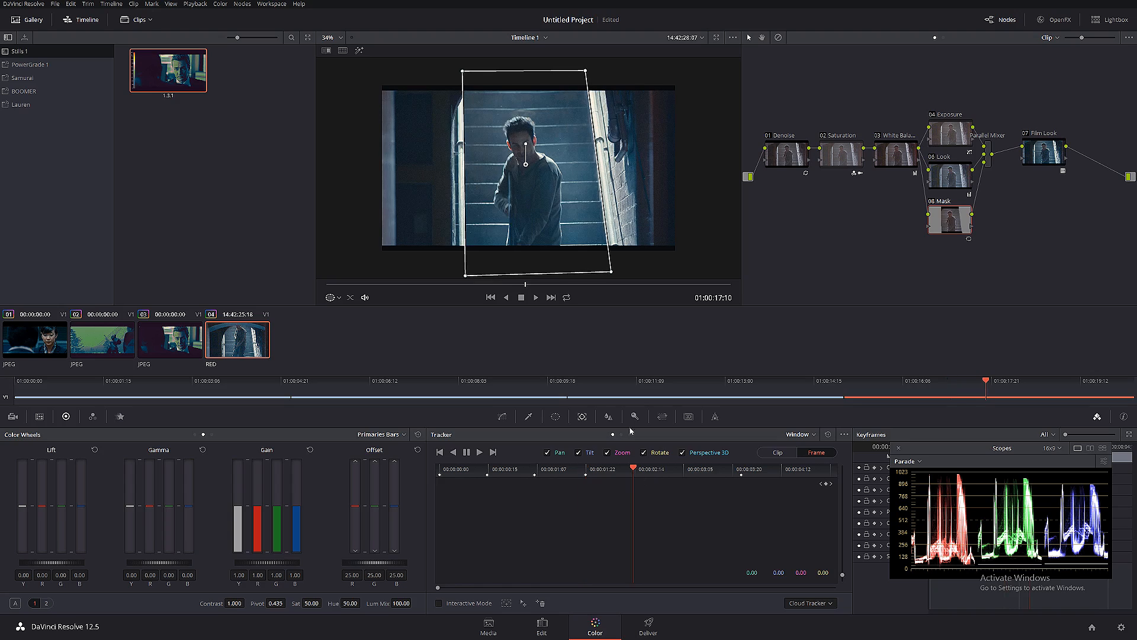
drag(529, 165, 527, 164)
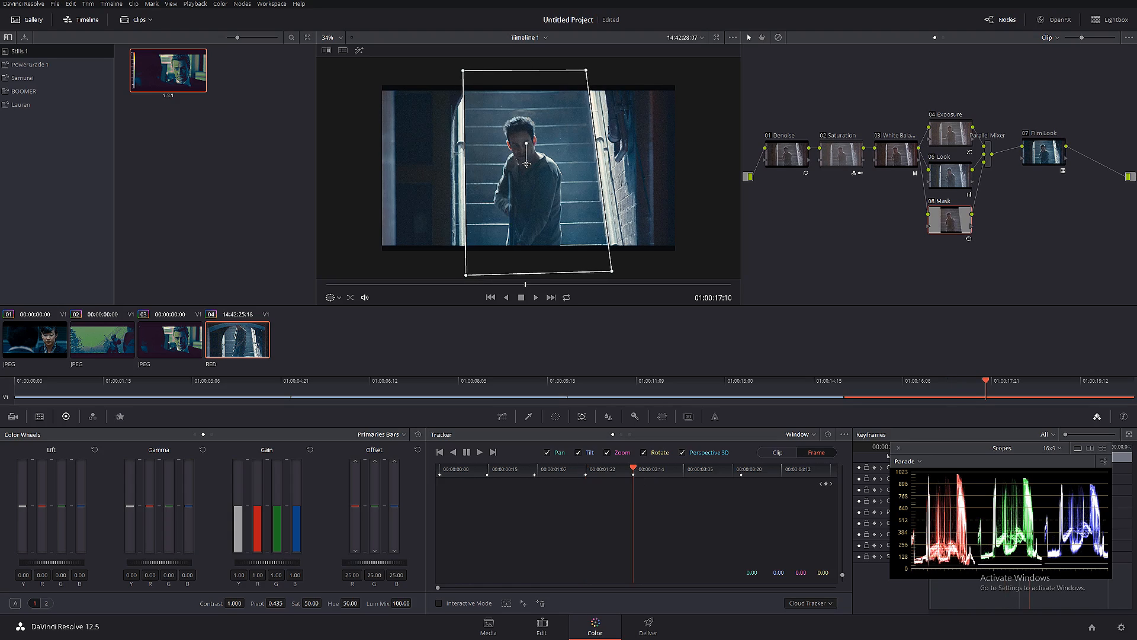
click(682, 471)
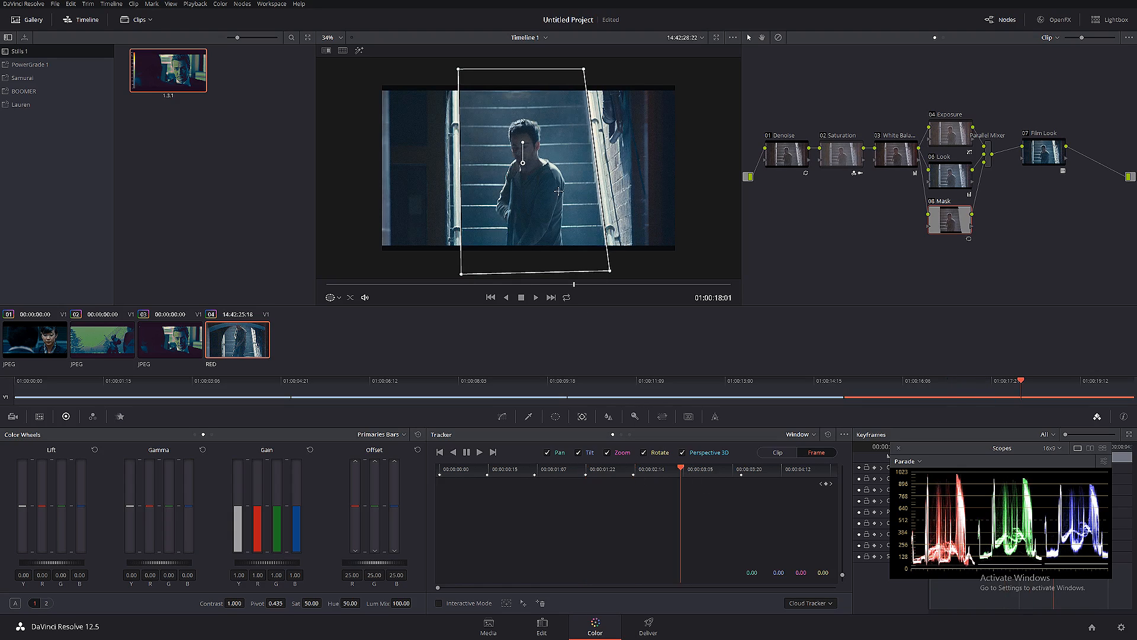
drag(525, 164, 523, 165)
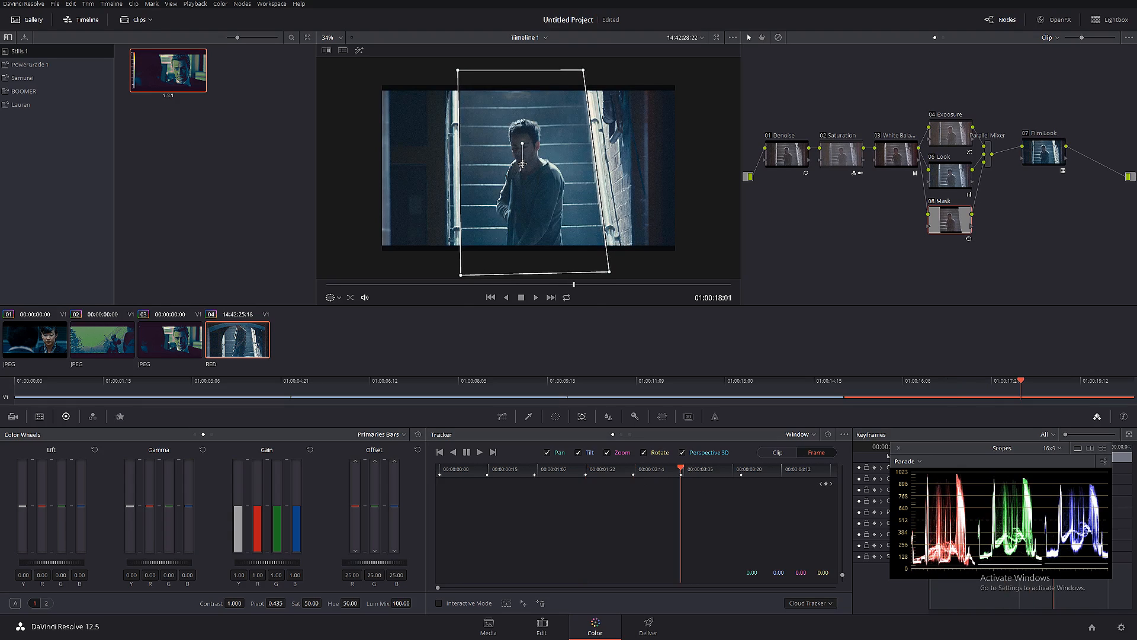
- Shift the window to follow the staircase at 01:00:19:08 and 01:00:20:00, and scrub through the clip to check the animation
click(733, 474)
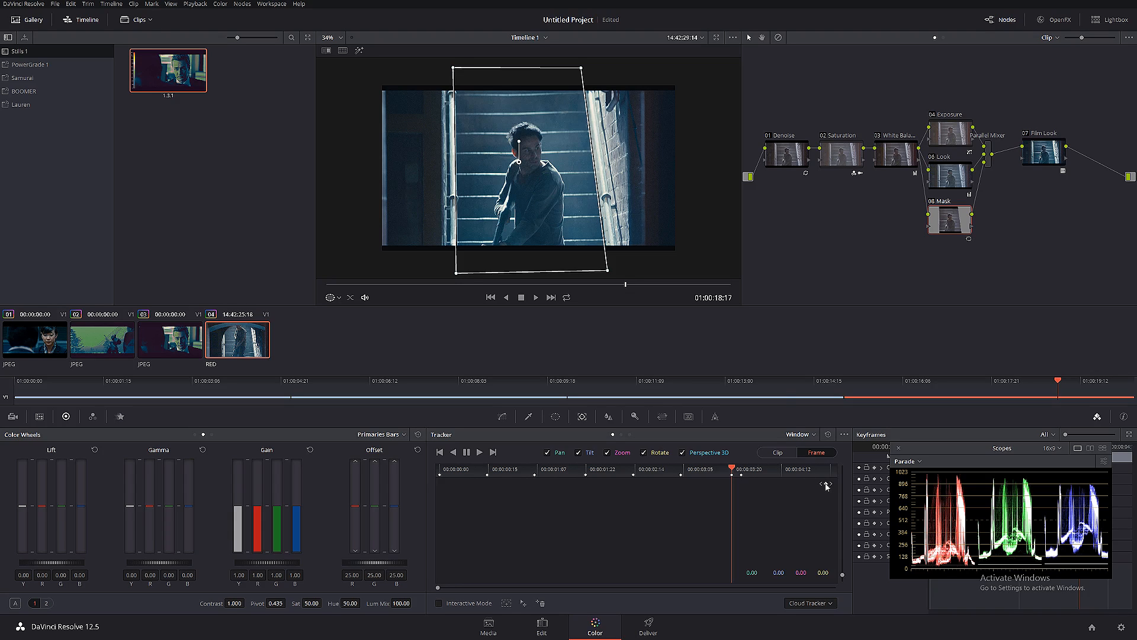
click(781, 474)
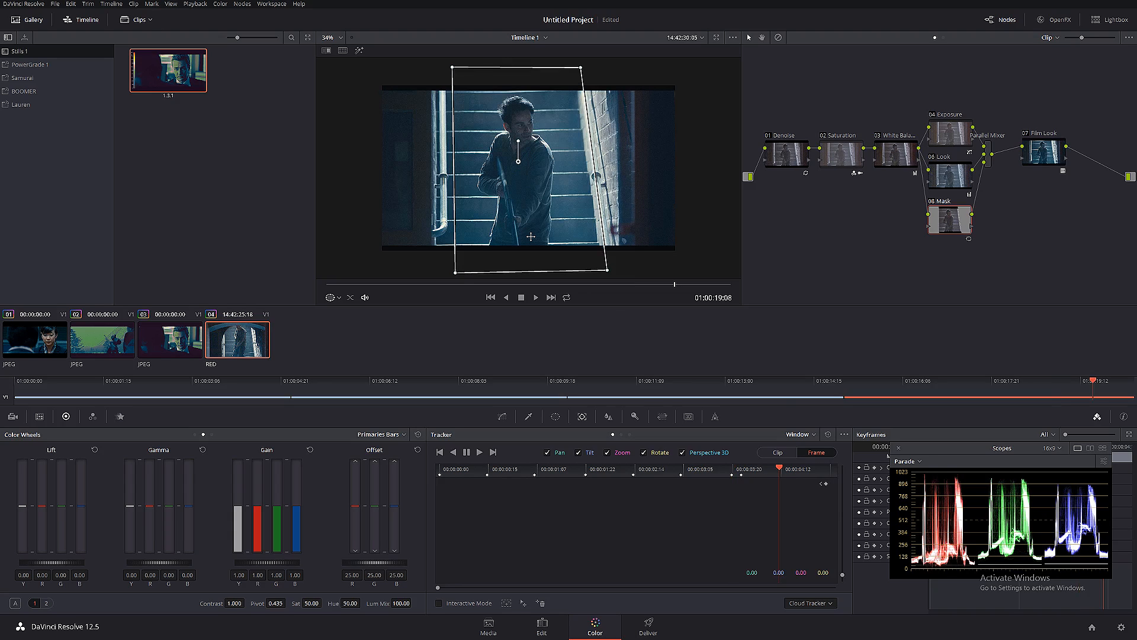
drag(519, 163, 512, 164)
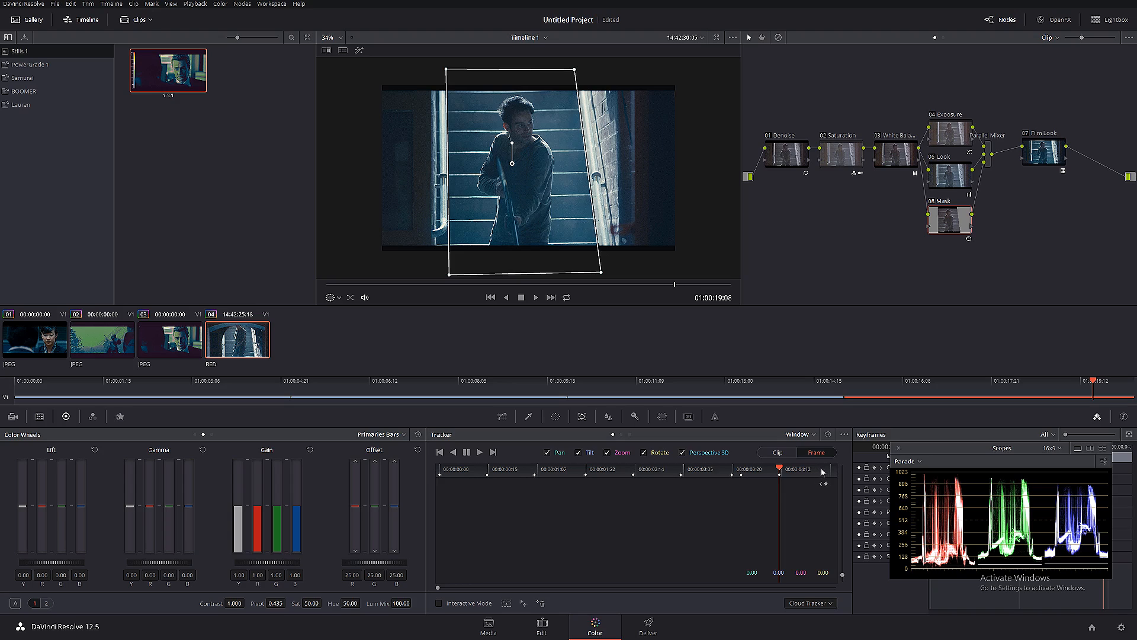
drag(822, 472, 843, 476)
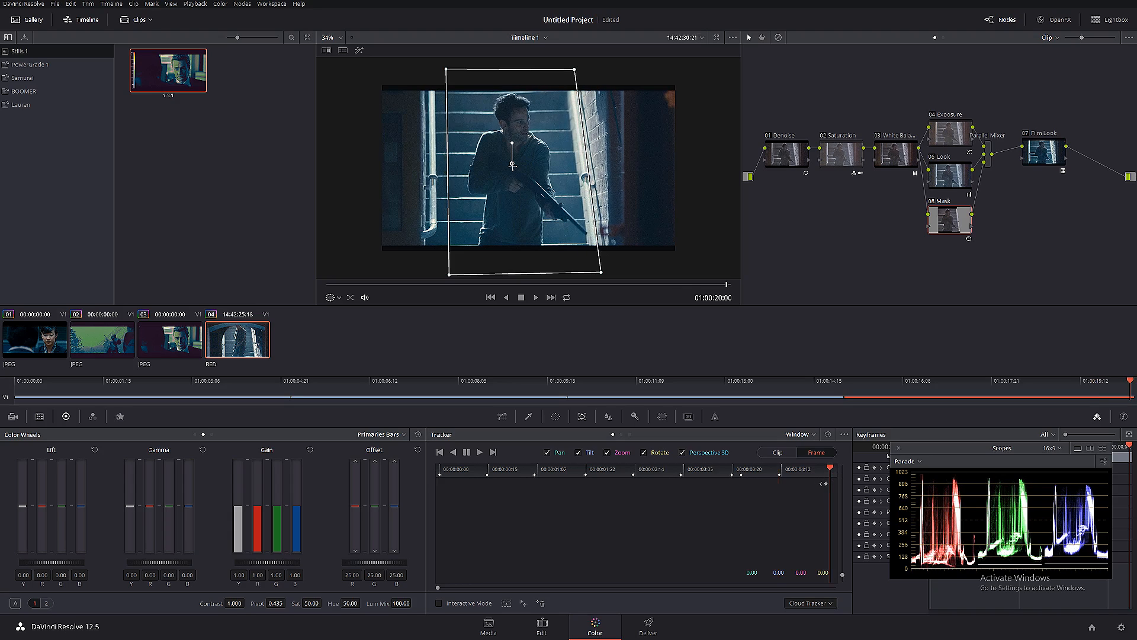
drag(513, 165, 503, 167)
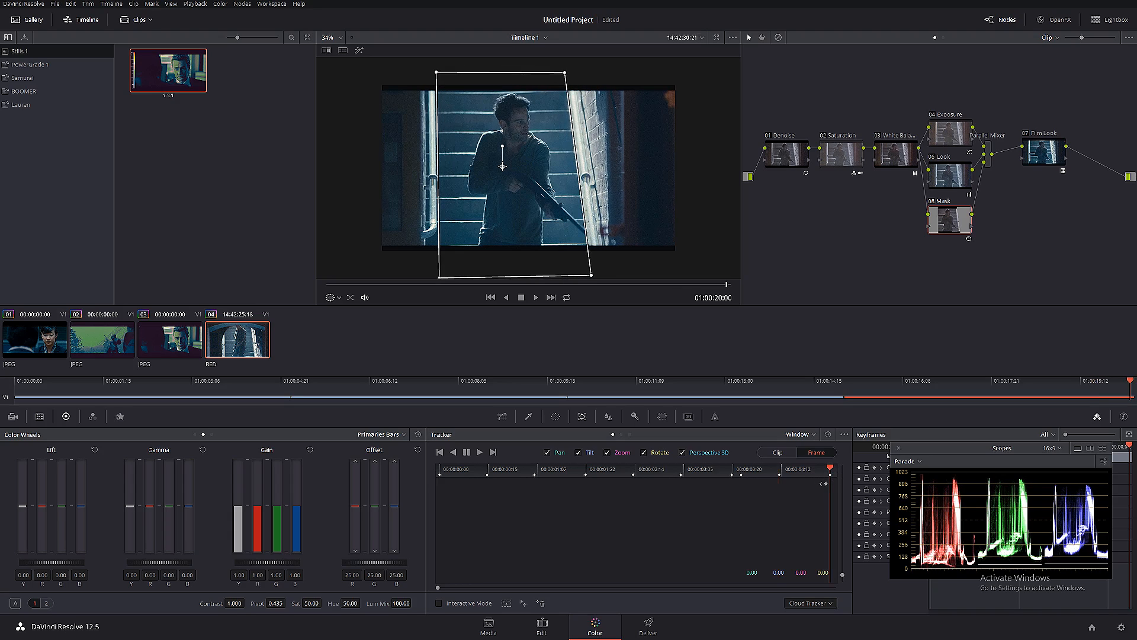
click(803, 472)
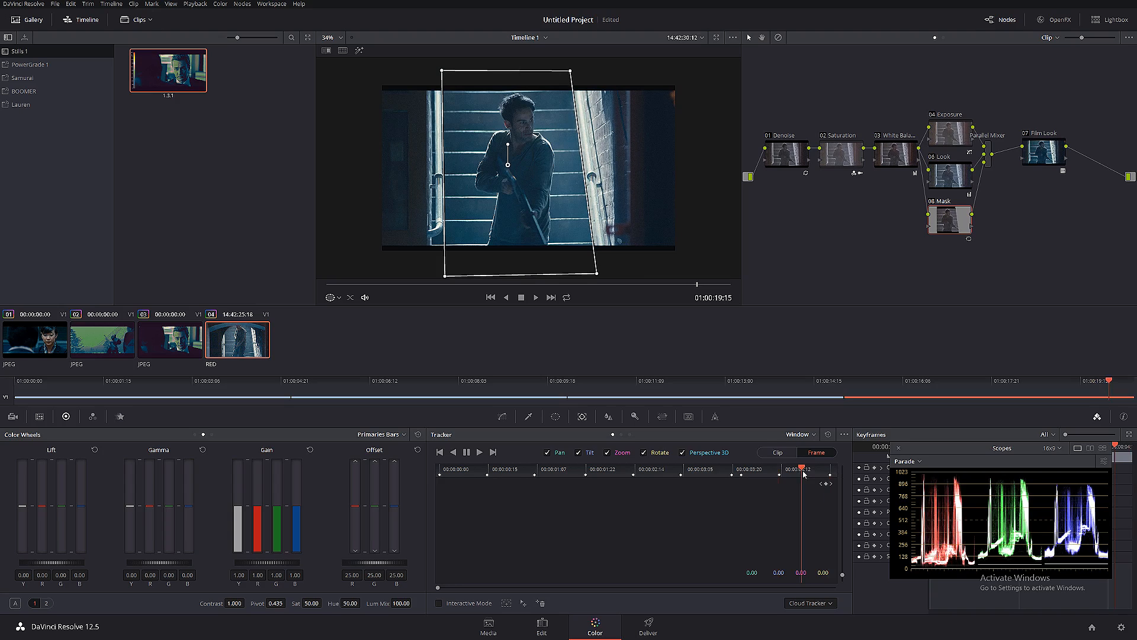
click(752, 472)
drag(616, 474, 372, 468)
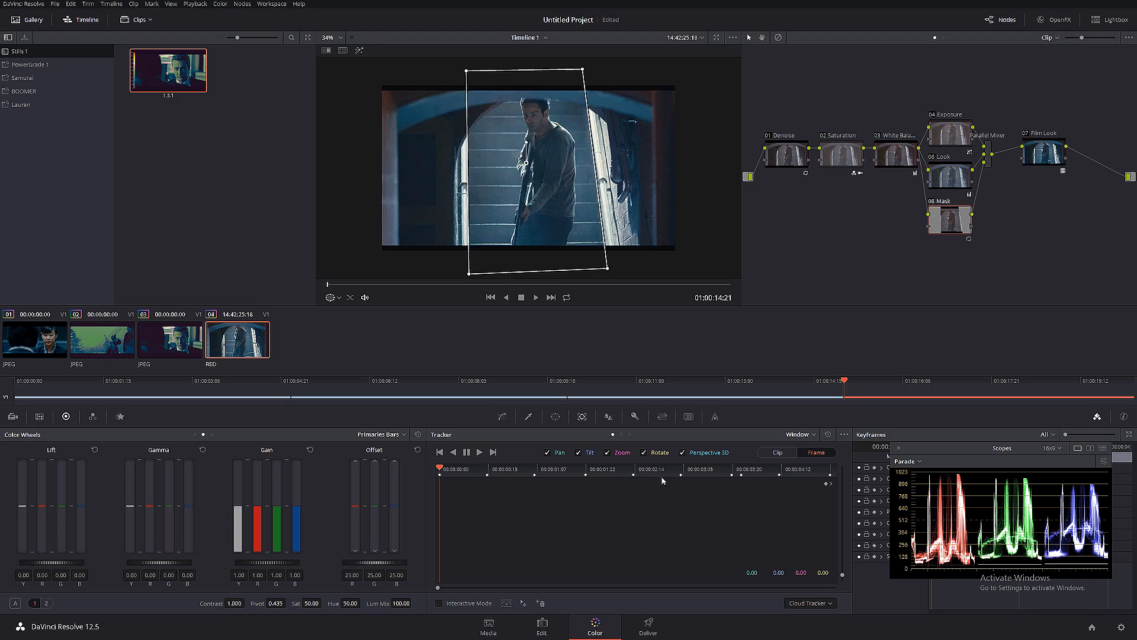
drag(794, 478, 451, 472)
- Soften the curve window with Soft 1 at 1.64 and Inside at 1.24, invert it, and check the mask highlight
click(552, 417)
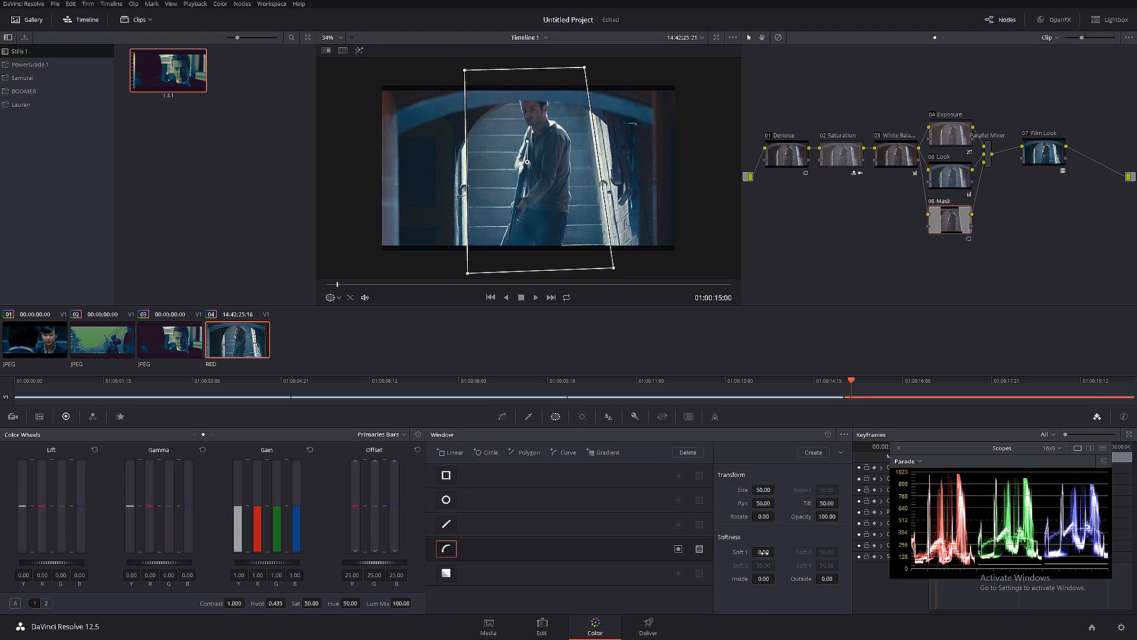
drag(777, 551, 743, 580)
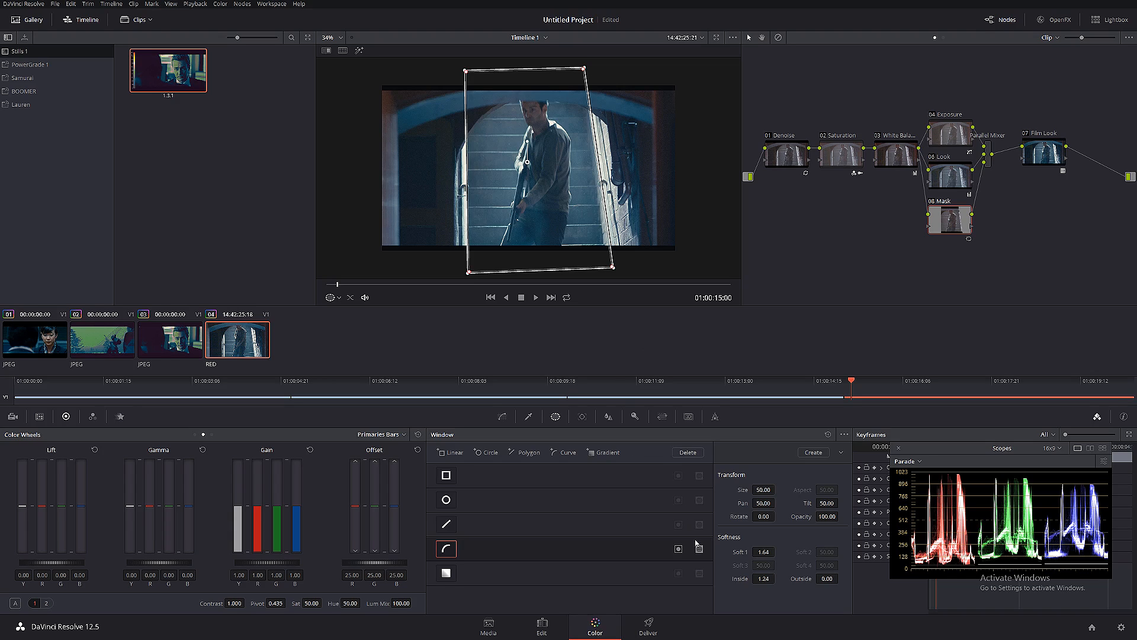
click(679, 548)
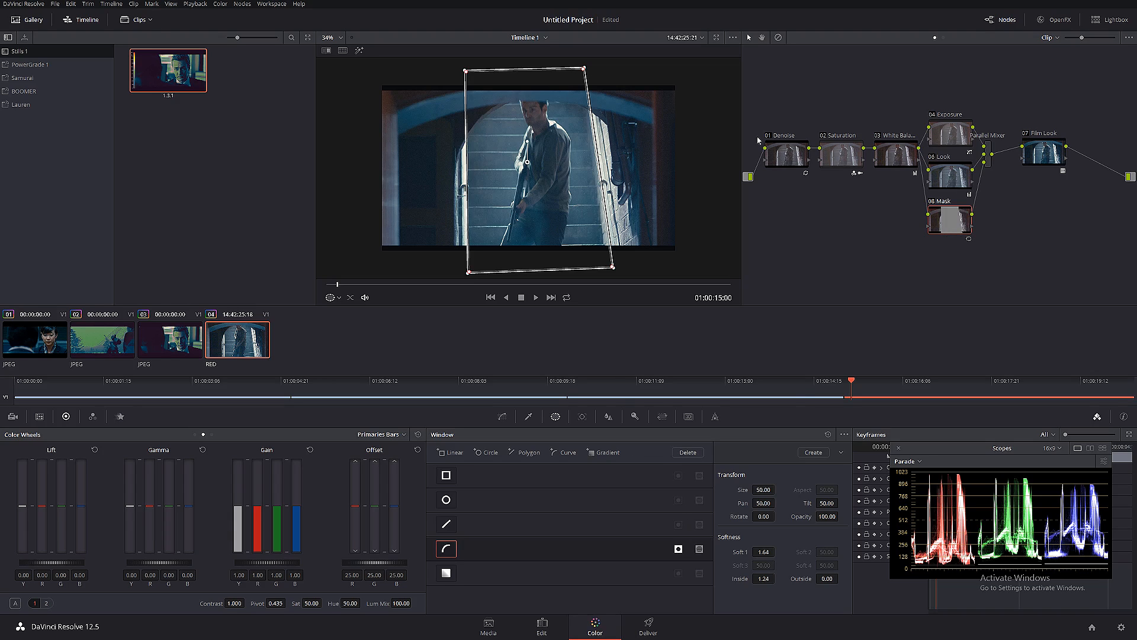
click(360, 51)
click(360, 51)
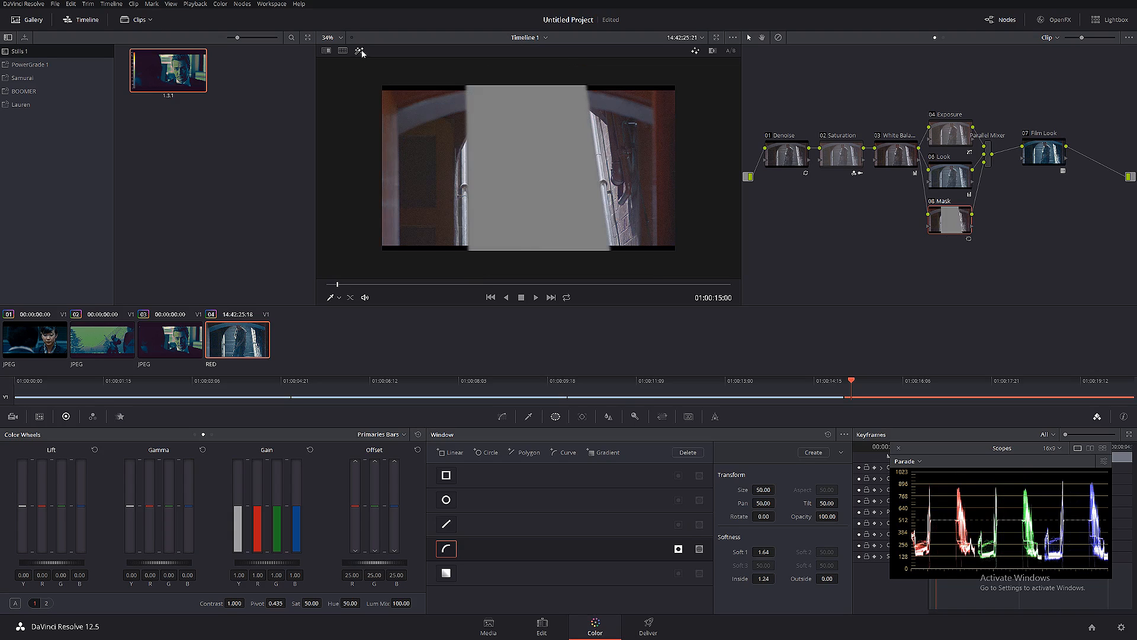
- Apply a contrast S-curve to the Mask node, lowering the shadows and raising the upper tones
click(503, 417)
drag(495, 578, 503, 577)
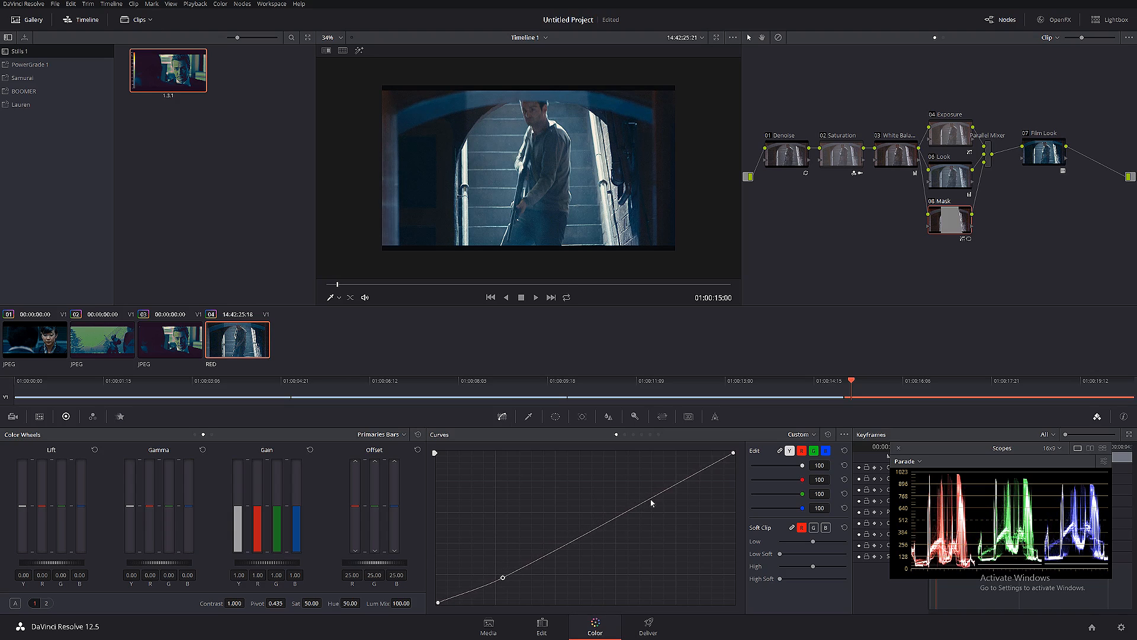
drag(654, 499, 652, 492)
drag(504, 579, 504, 584)
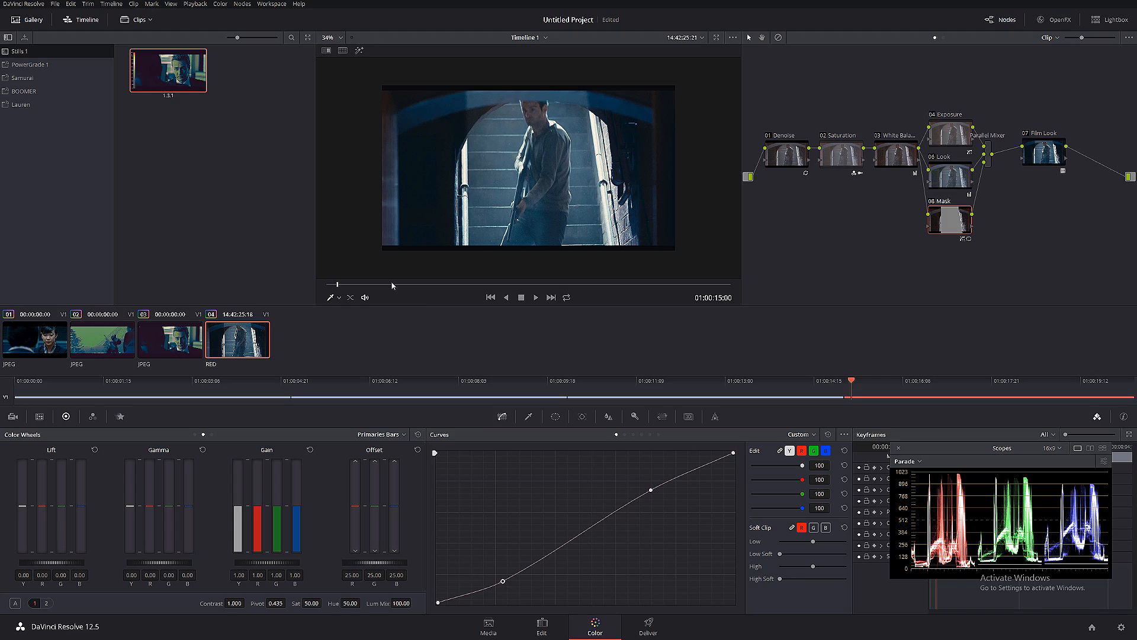
- Soften the Mask node's curve window at 01:00:19:17 with Soft 1 at 5.04 and Inside at 5.50, and scrub back to check it
drag(393, 284, 703, 299)
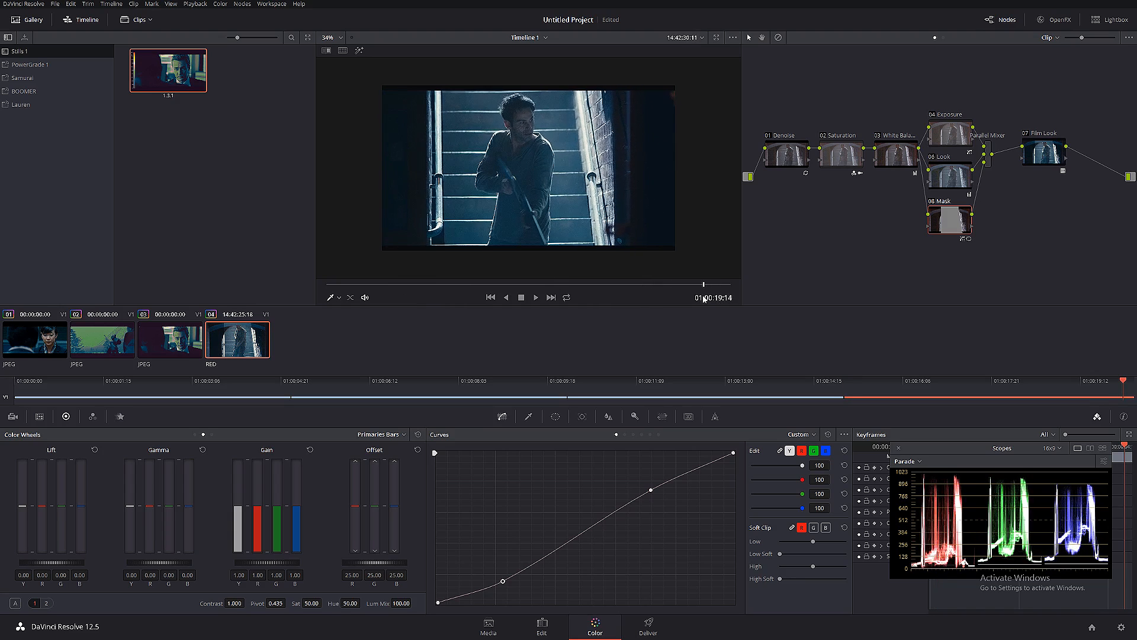
scroll(399, 231, up, 1)
drag(376, 248, 435, 219)
scroll(452, 227, up, 2)
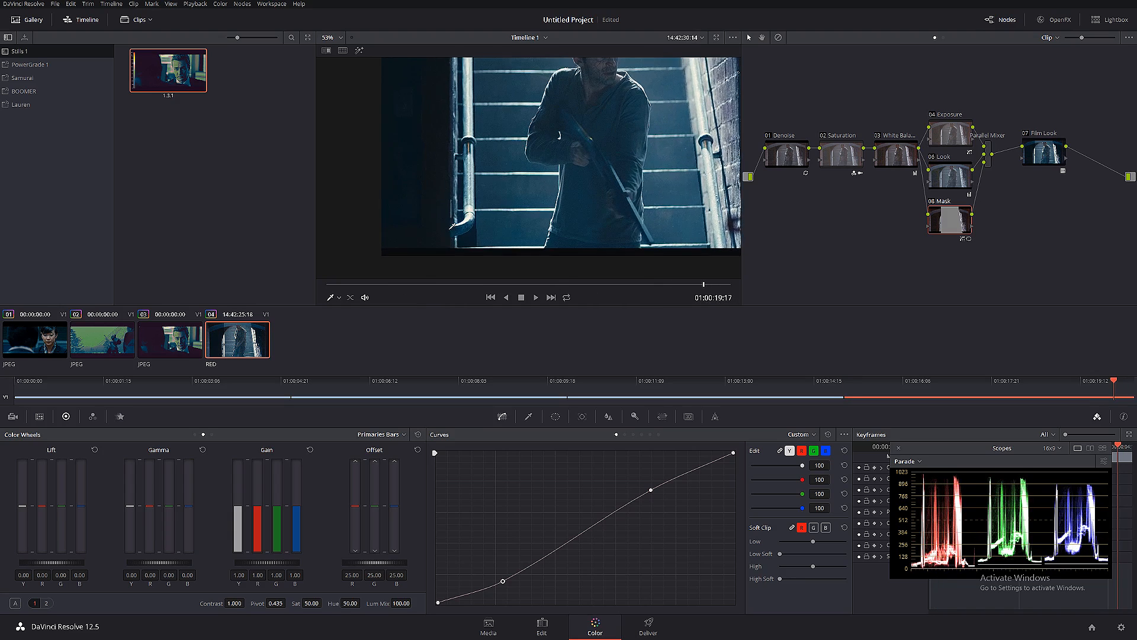
scroll(453, 225, up, 1)
click(555, 416)
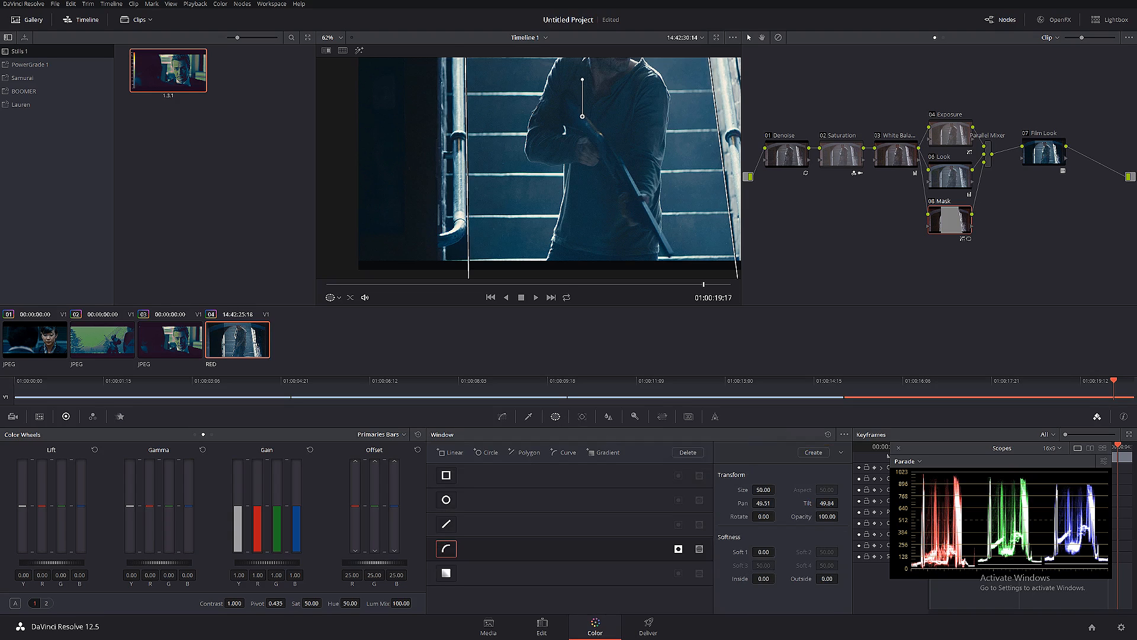
drag(763, 552, 751, 581)
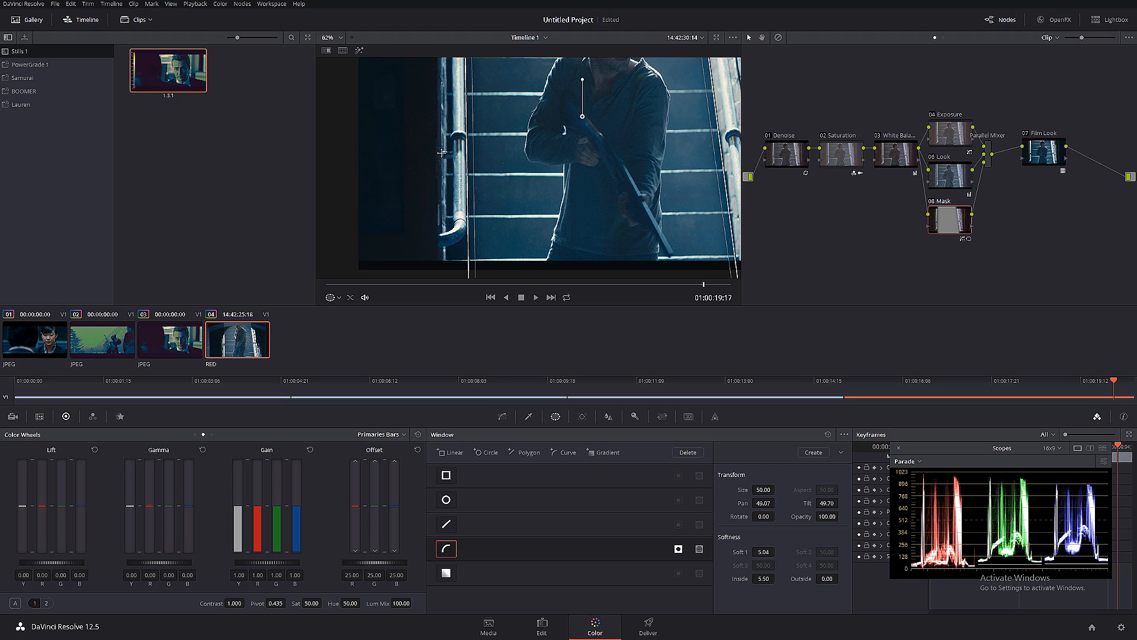
key(shift+z)
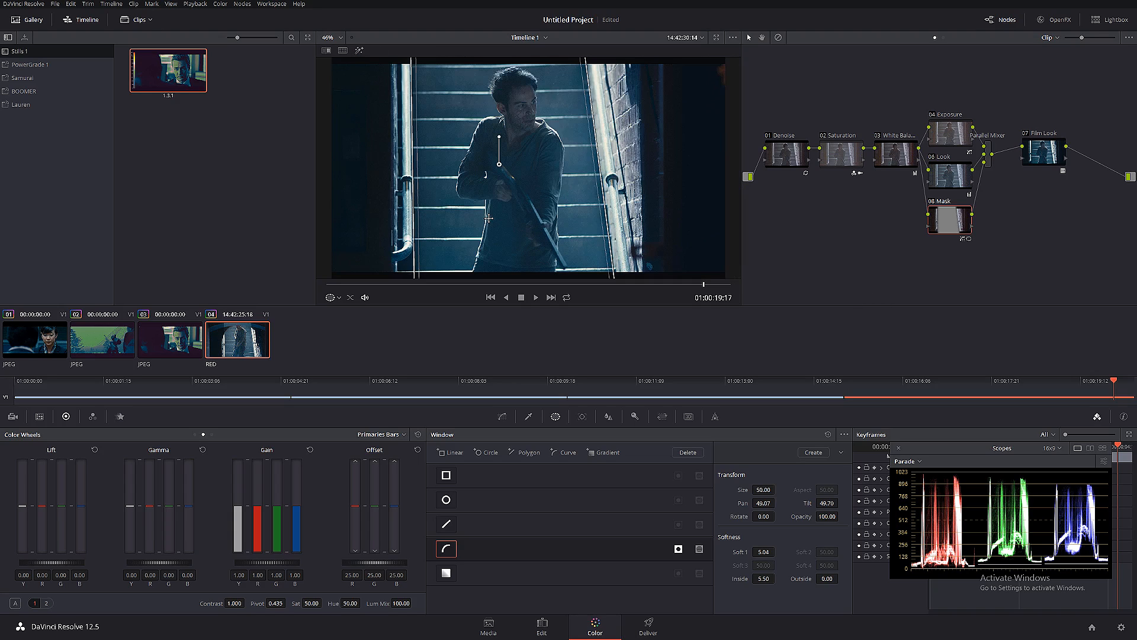
drag(447, 286, 640, 277)
scroll(544, 210, down, 1)
scroll(544, 210, up, 1)
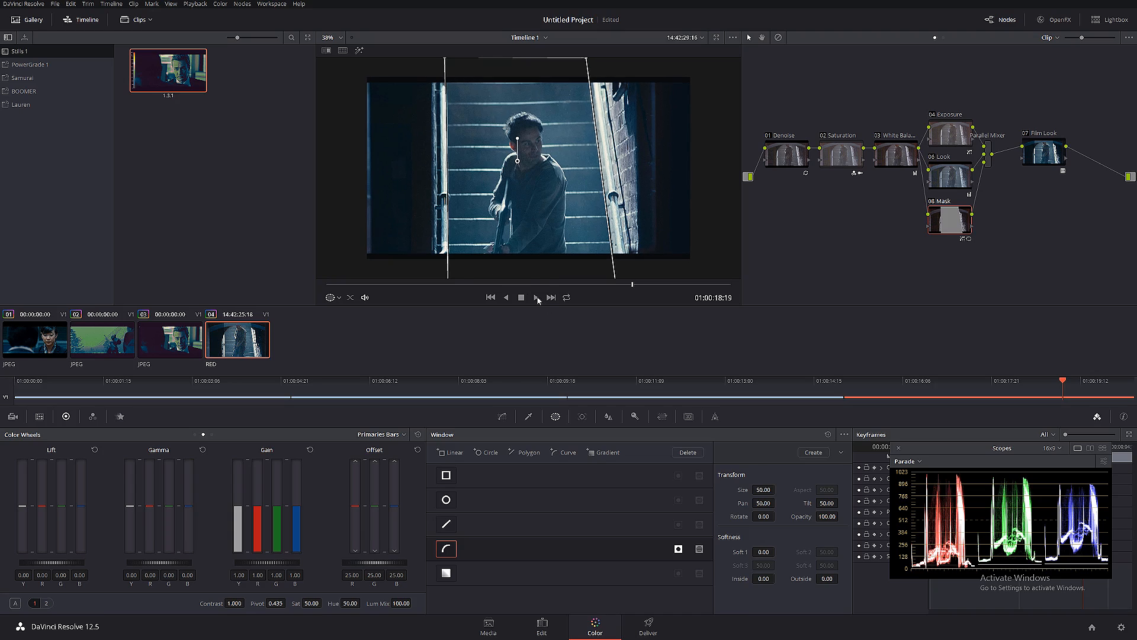
- Try to reshape the window's upper left edge around the arch at 01:00:14:21 using extra control points
drag(532, 285, 270, 288)
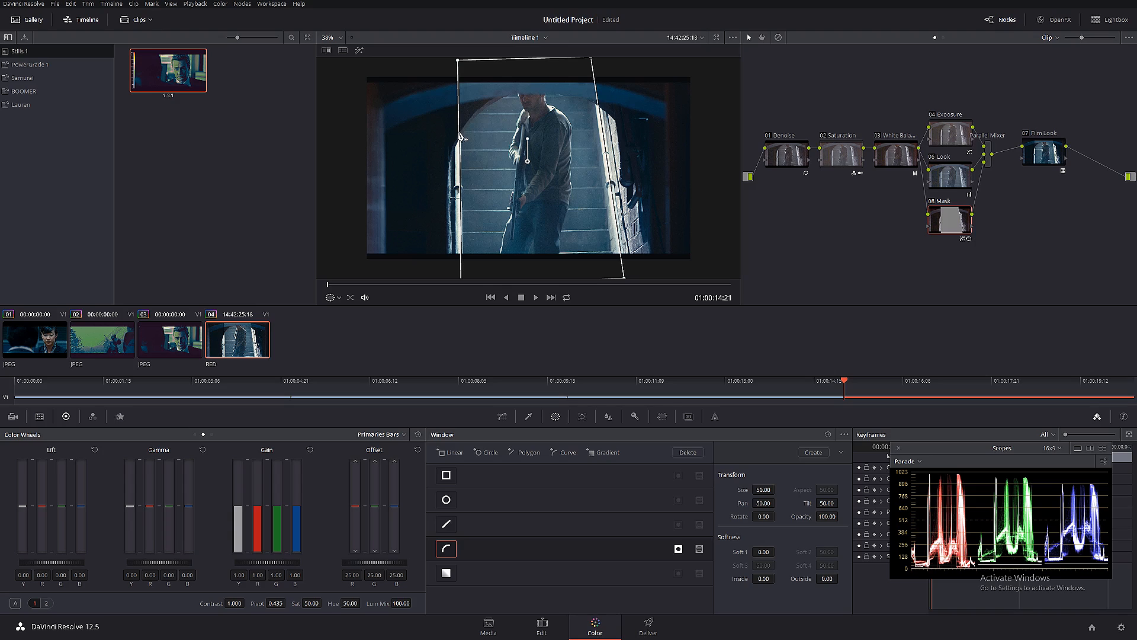
click(460, 136)
drag(459, 118, 474, 118)
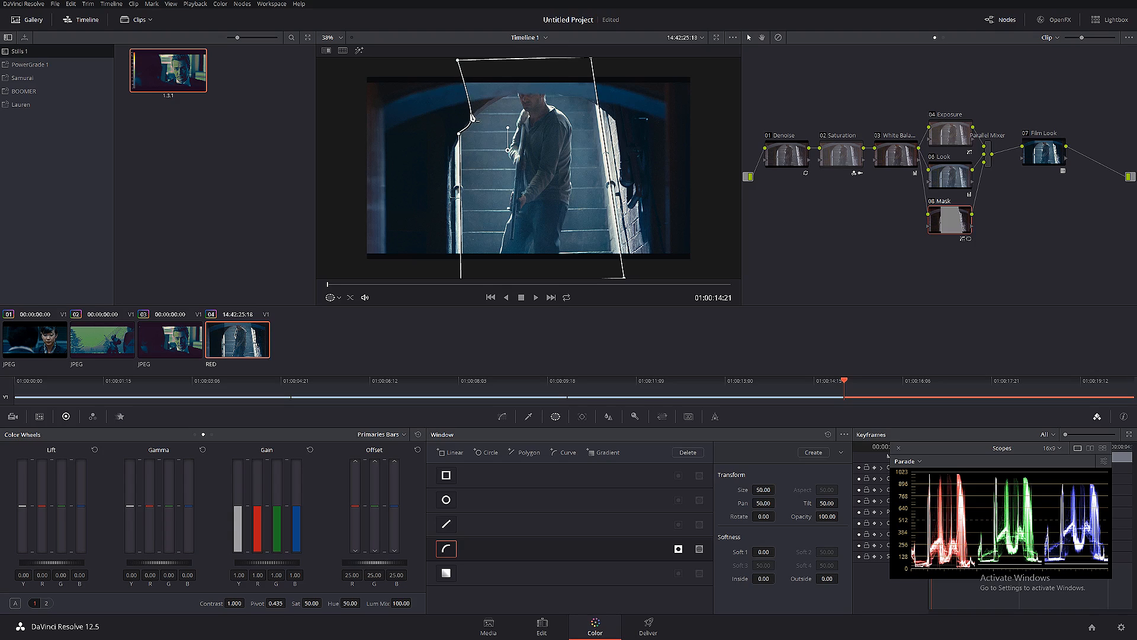
drag(459, 60, 506, 92)
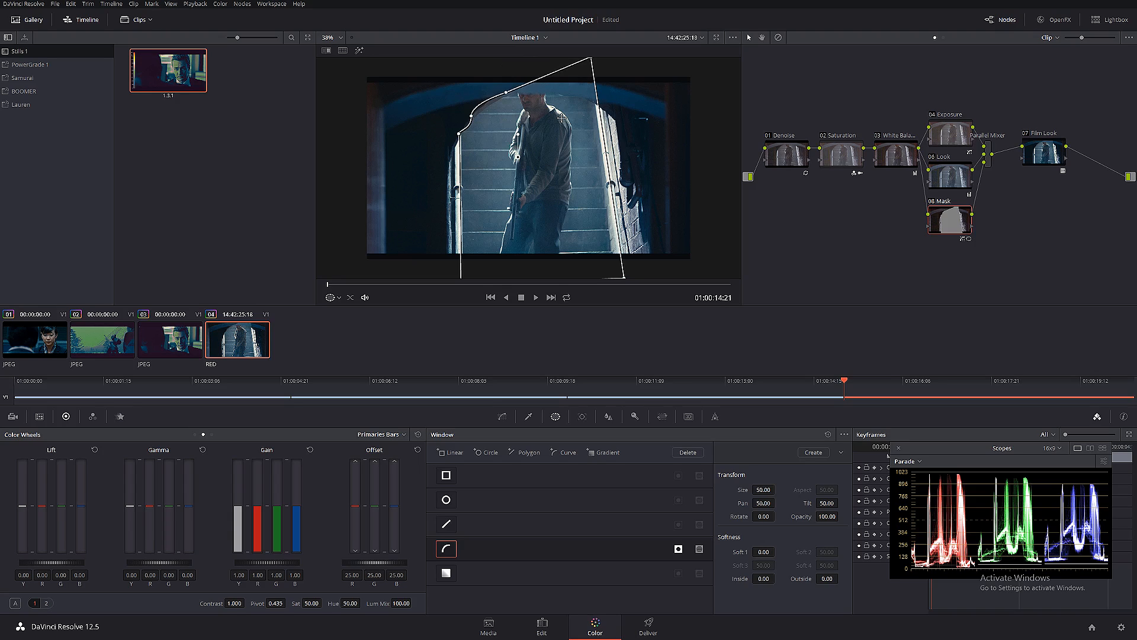
scroll(561, 118, up, 1)
key(ctrl+z)
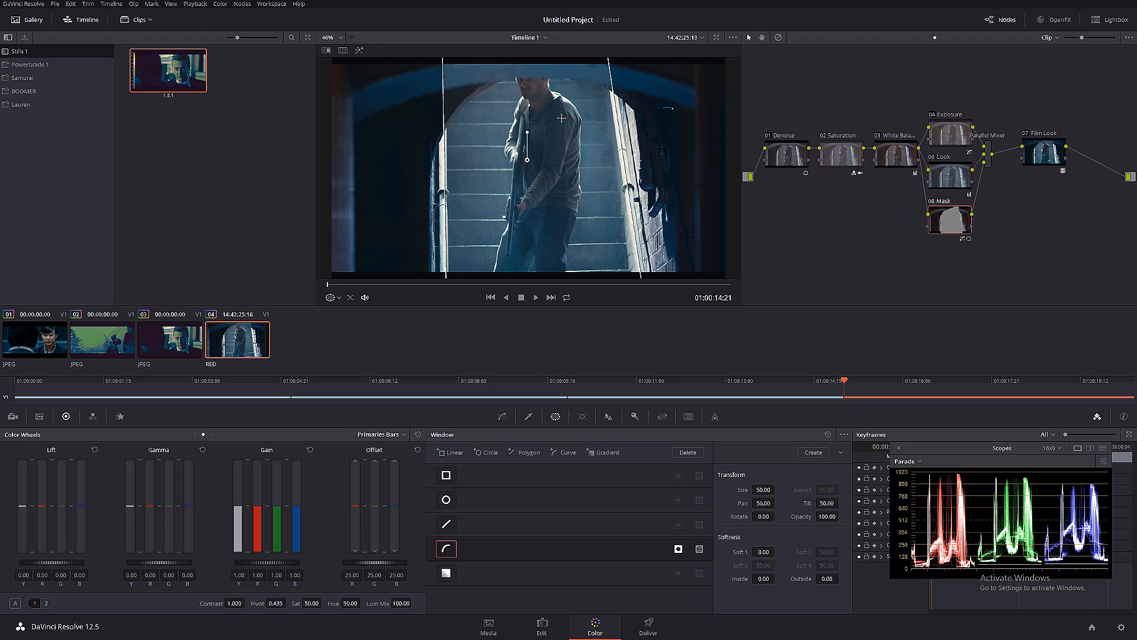
- Compare the clip with and without the whole grade at 01:00:17:02, and review the graded footage up to 01:00:18:22
drag(557, 285, 500, 285)
scroll(634, 176, down, 2)
scroll(580, 184, up, 1)
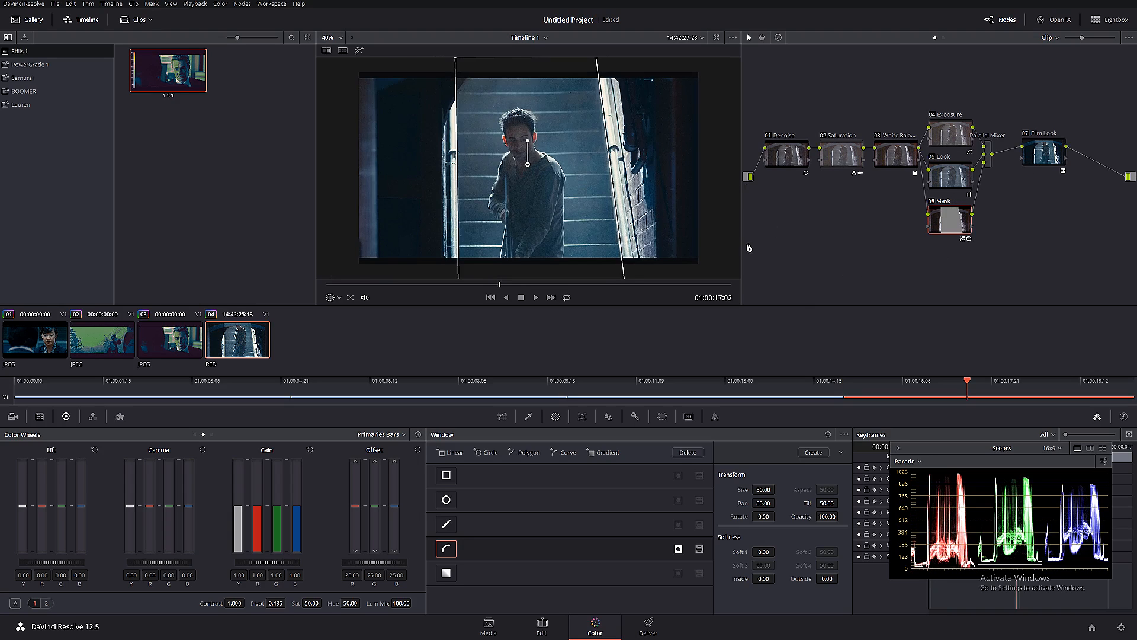
click(1046, 148)
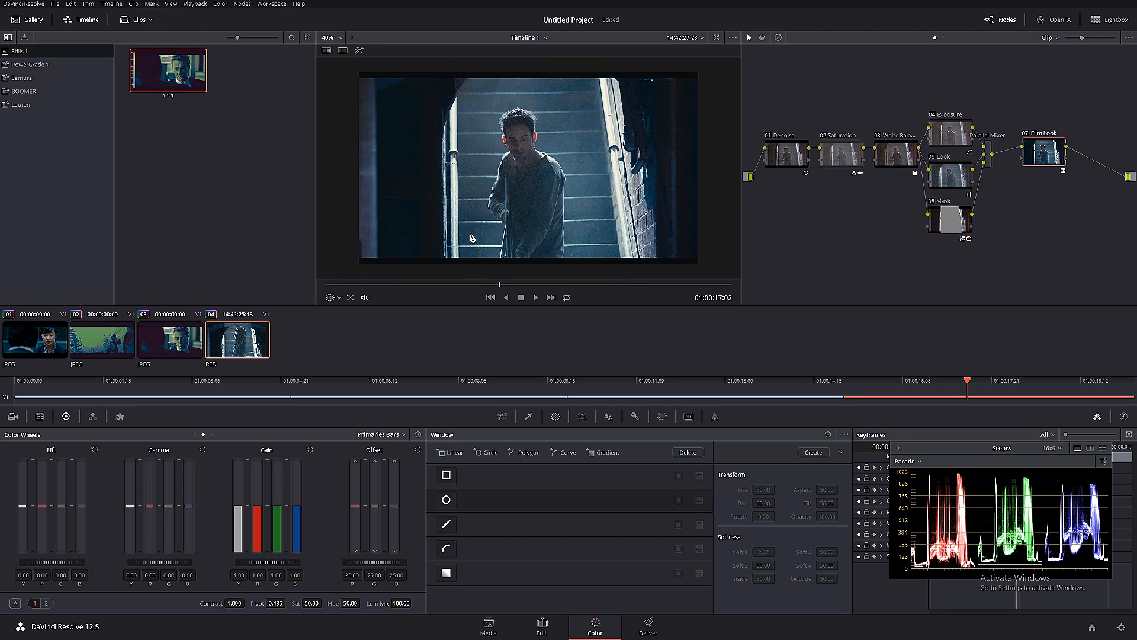
key(alt+d)
key(alt+d)
key(alt+d)
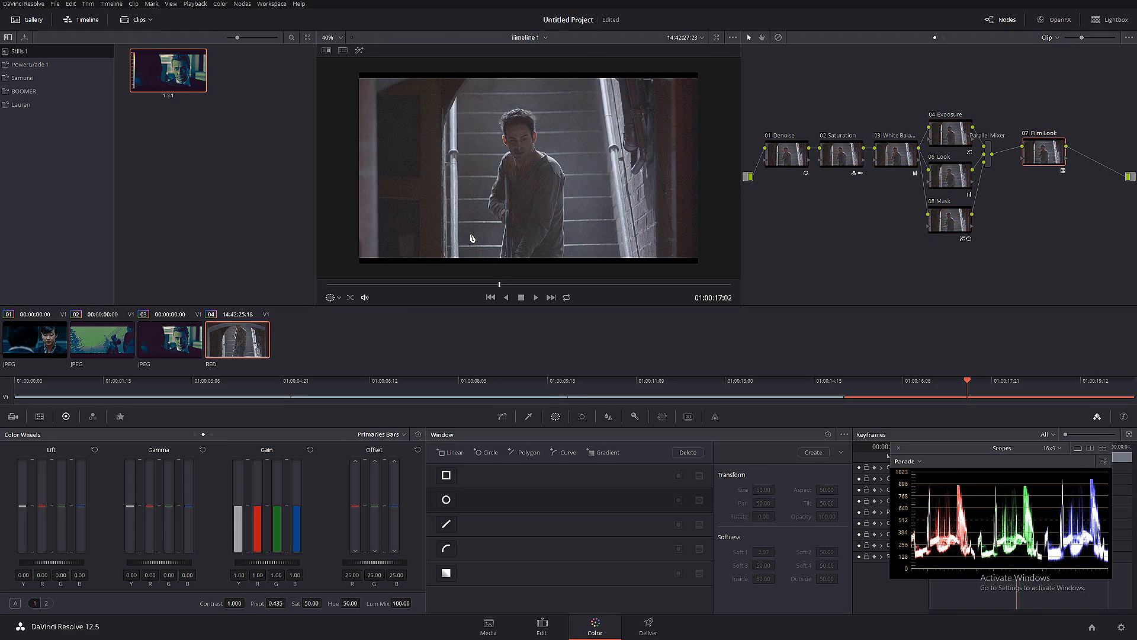
key(alt+d)
drag(460, 285, 649, 288)
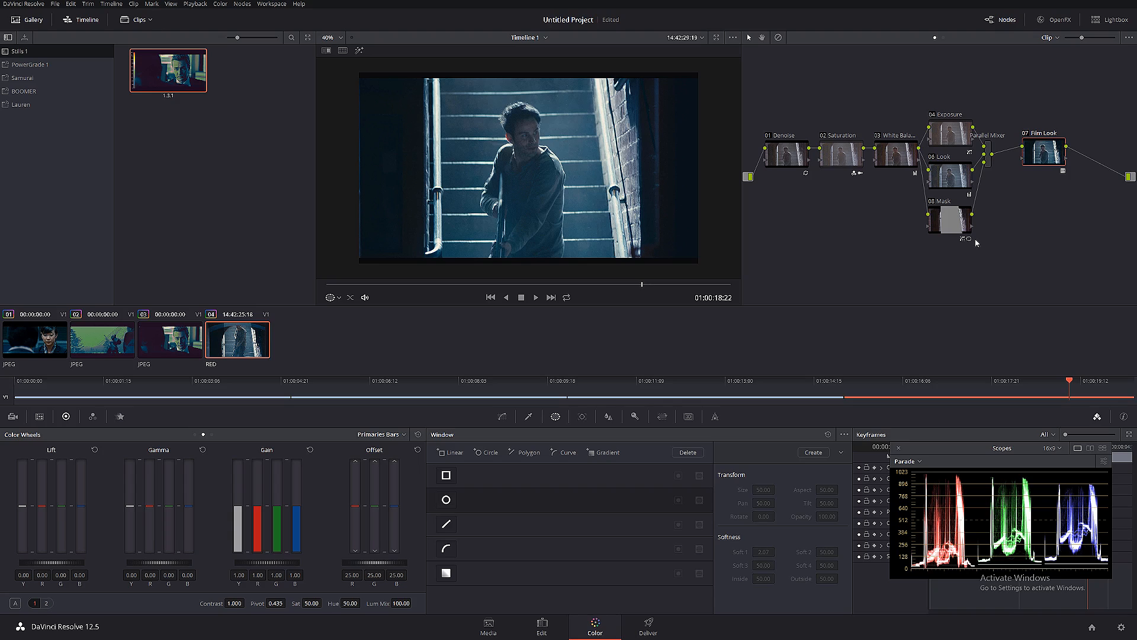
- Shift the Mask node aside in the node graph and add an outside node after it
drag(960, 222, 936, 231)
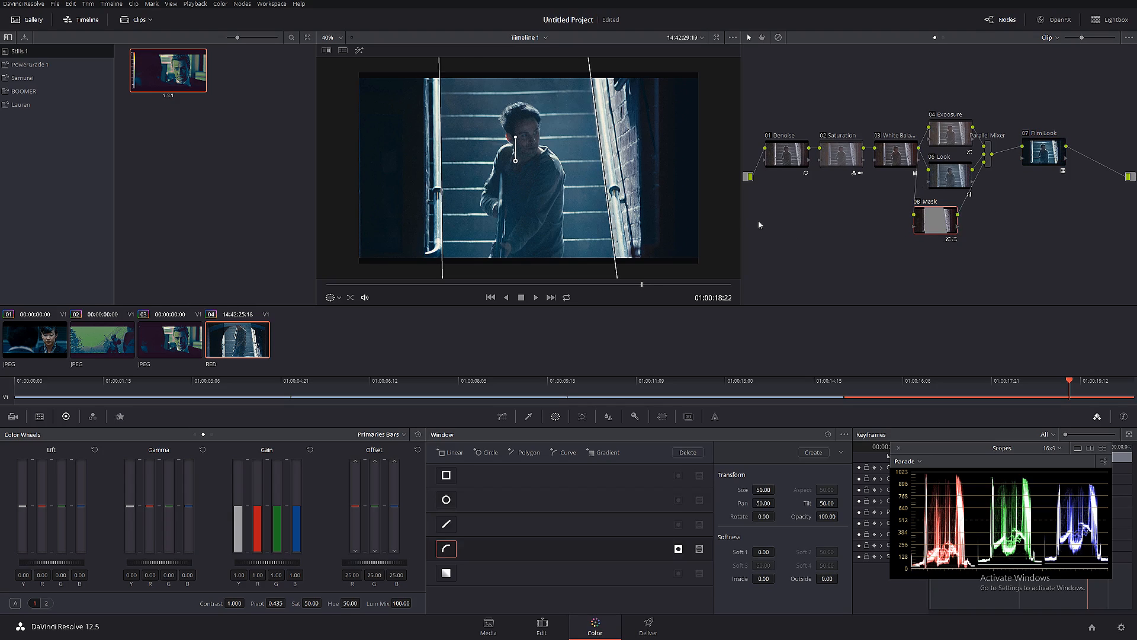
right_click(937, 219)
mouse_move(986, 244)
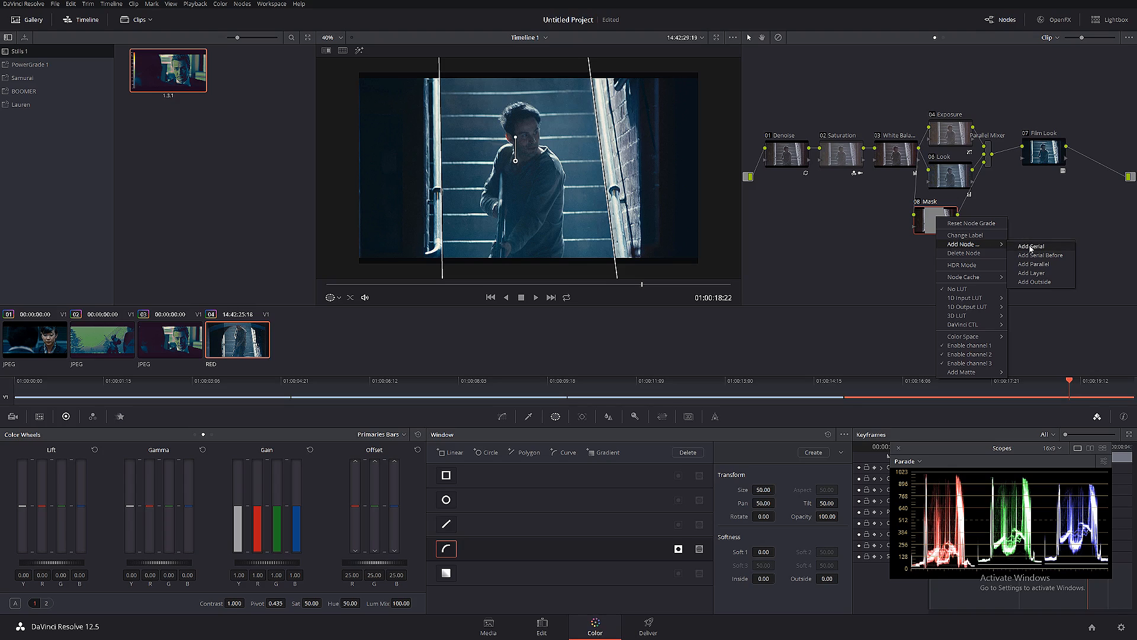
right_click(933, 227)
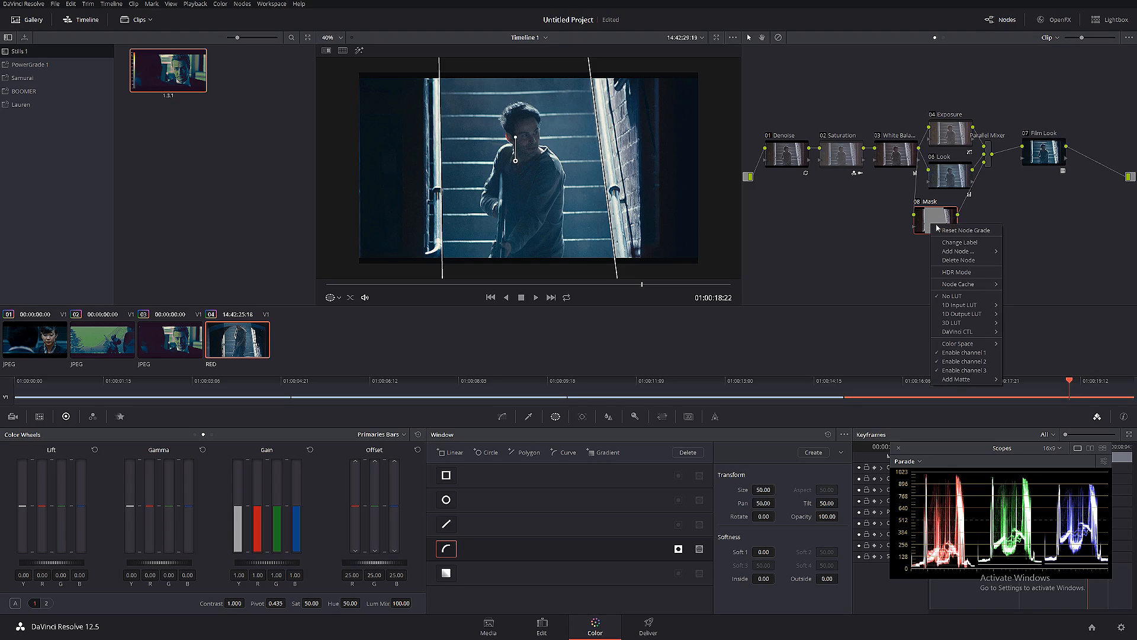
mouse_move(993, 252)
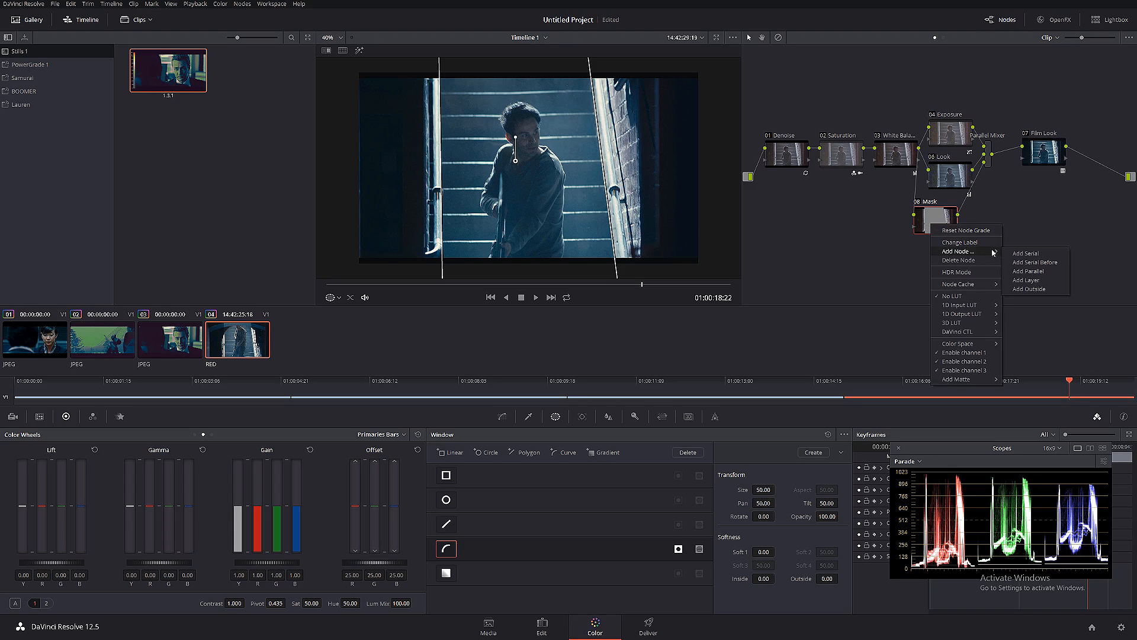
click(1041, 290)
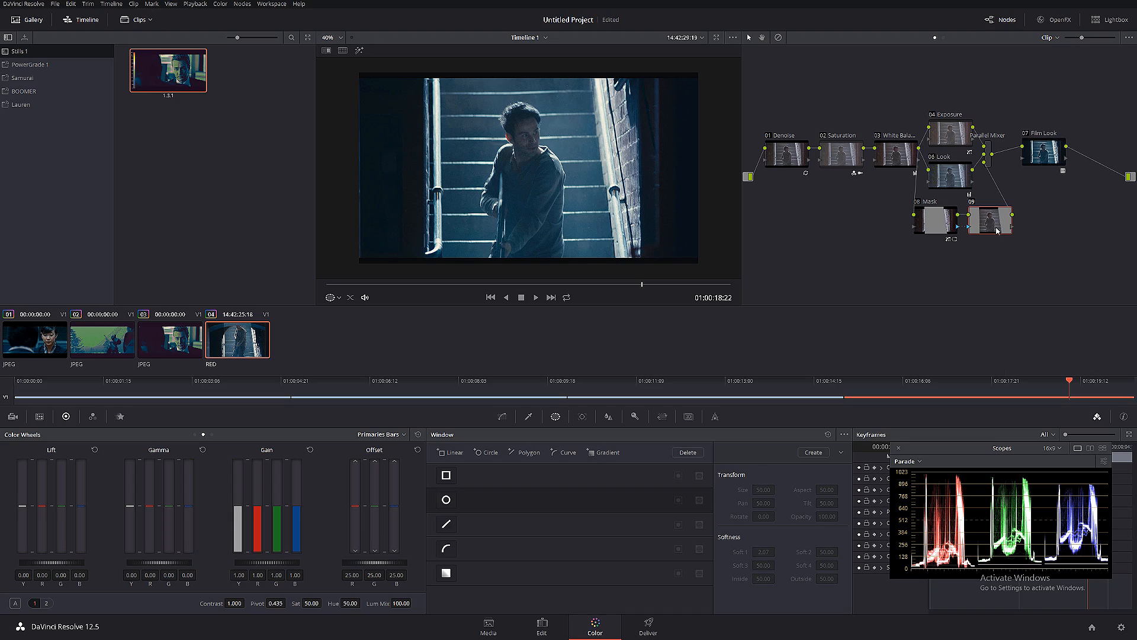
- Apply a contrast S-curve to the outside node, lowering the shadows and raising the highlights
click(502, 416)
drag(550, 546, 514, 570)
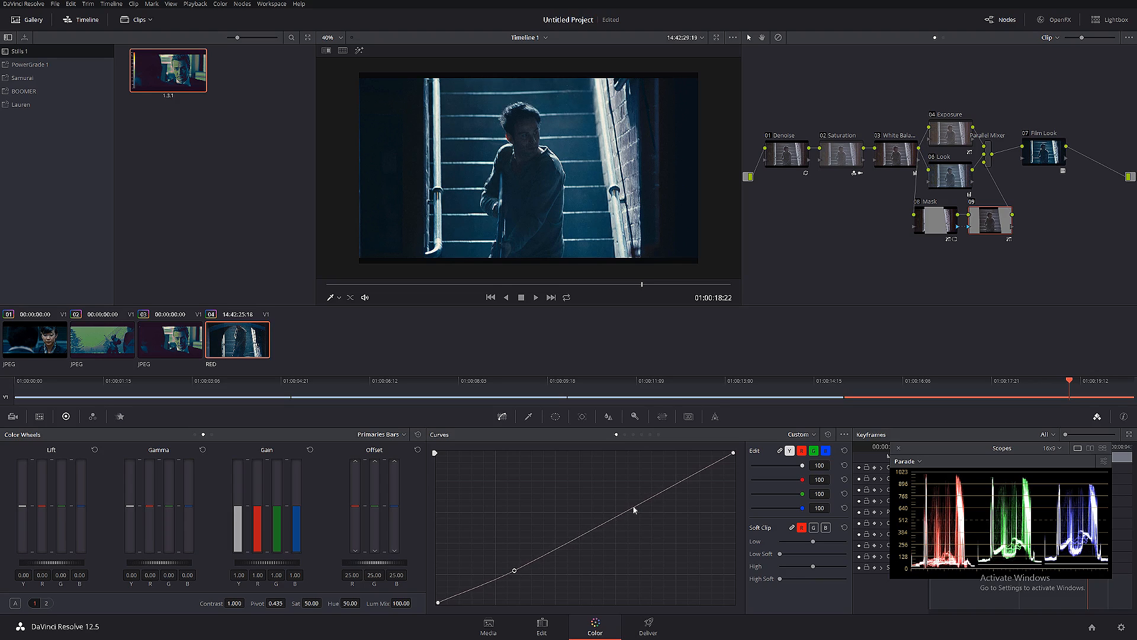
click(671, 487)
drag(671, 487, 663, 479)
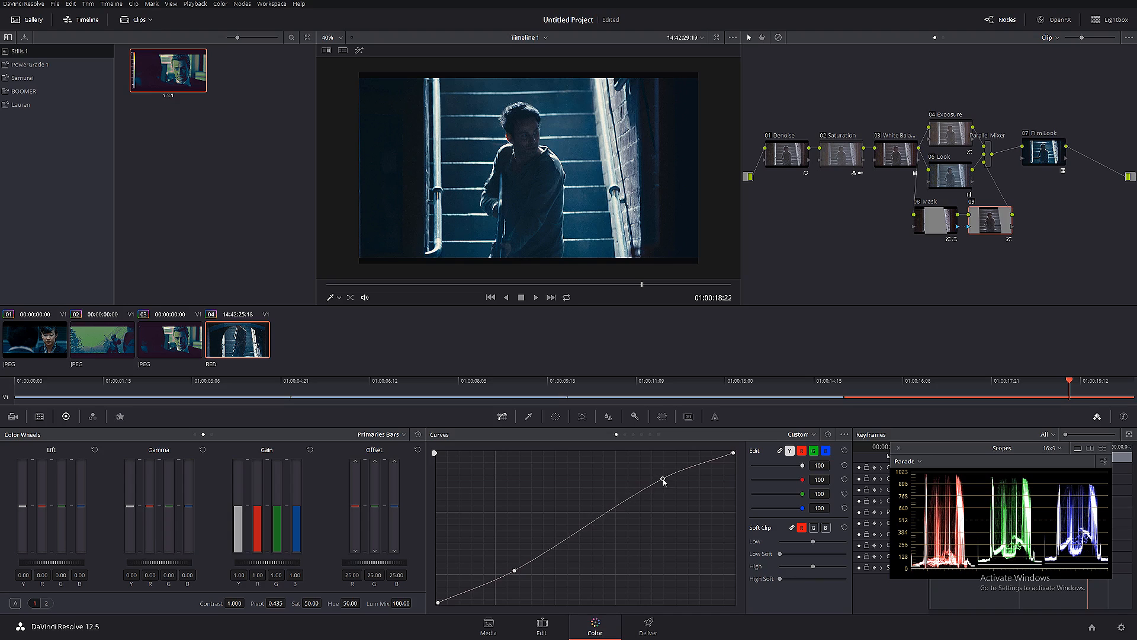
- Compare the image with the outside node disabled and enabled at 01:00:18:22 and 01:00:16:23, and scrub through the clip
click(971, 202)
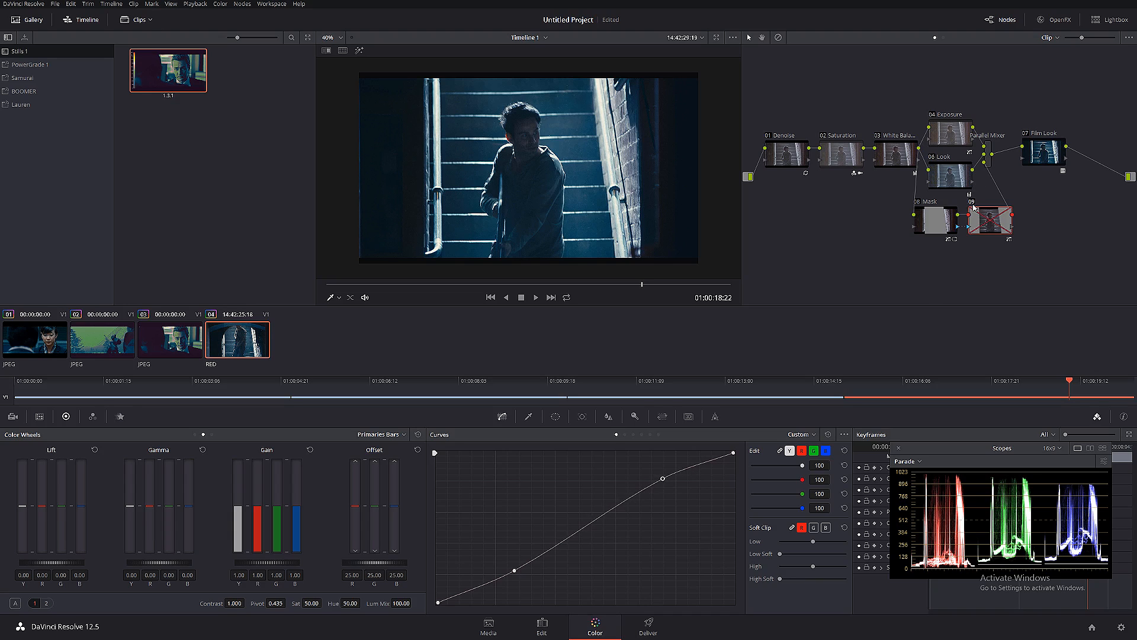
click(972, 203)
click(499, 284)
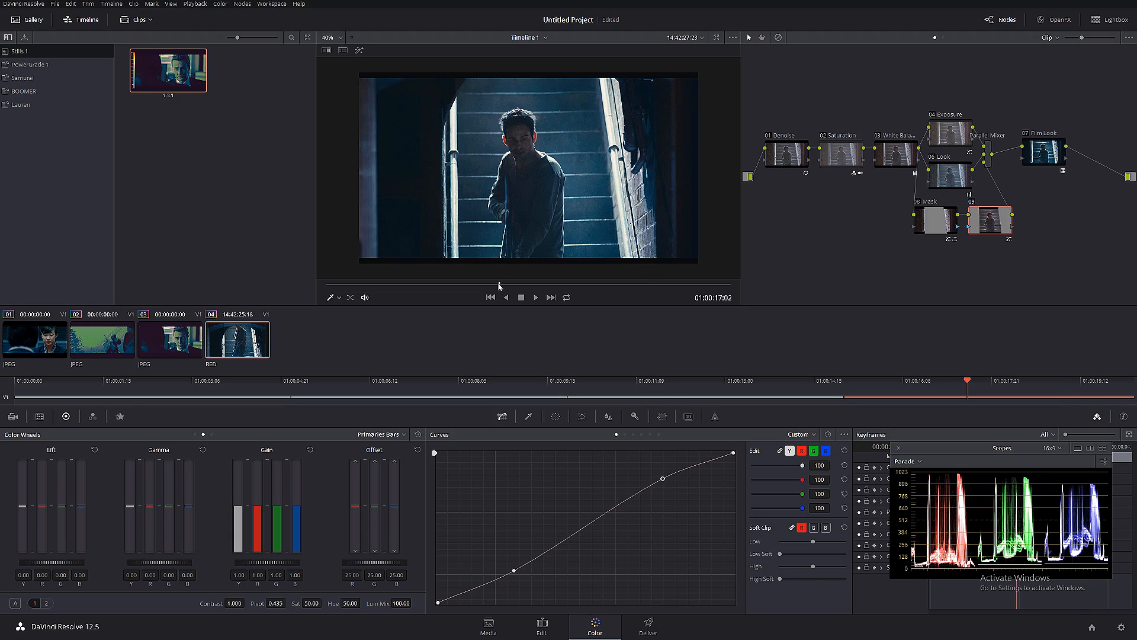
mouse_move(473, 284)
mouse_down()
mouse_move(453, 281)
mouse_move(490, 284)
mouse_up()
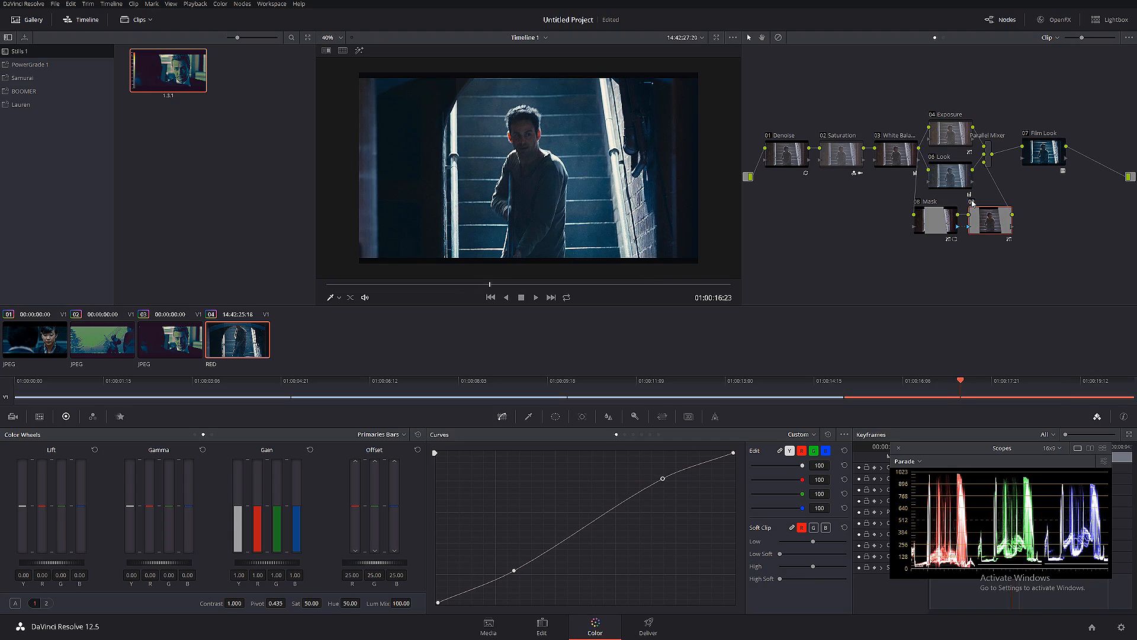
click(972, 204)
click(972, 203)
click(972, 203)
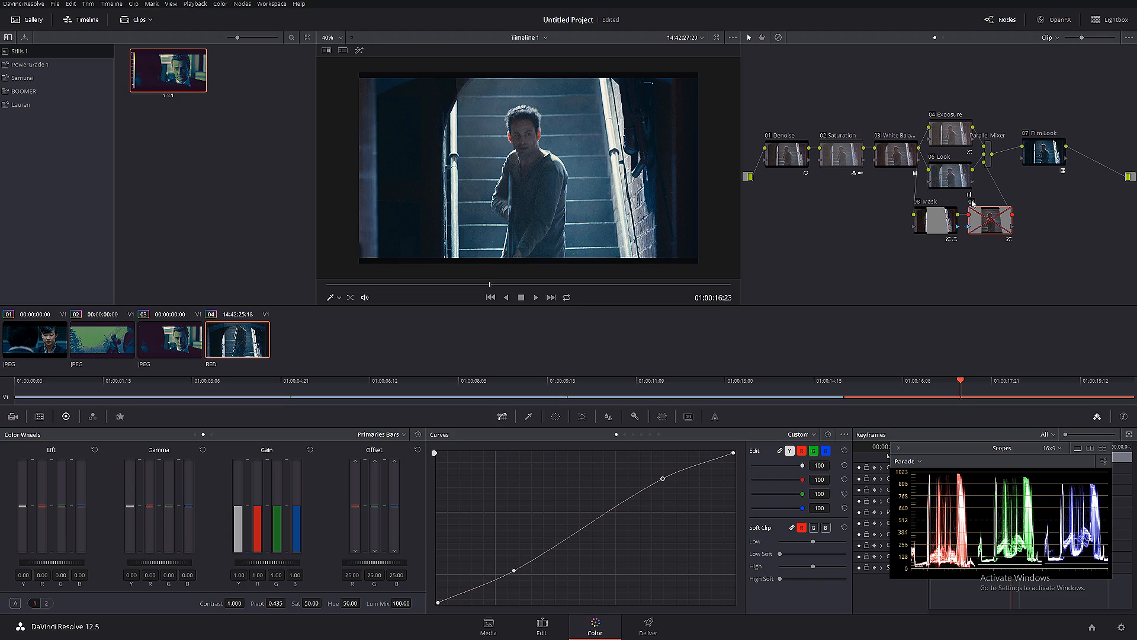
click(972, 204)
click(972, 203)
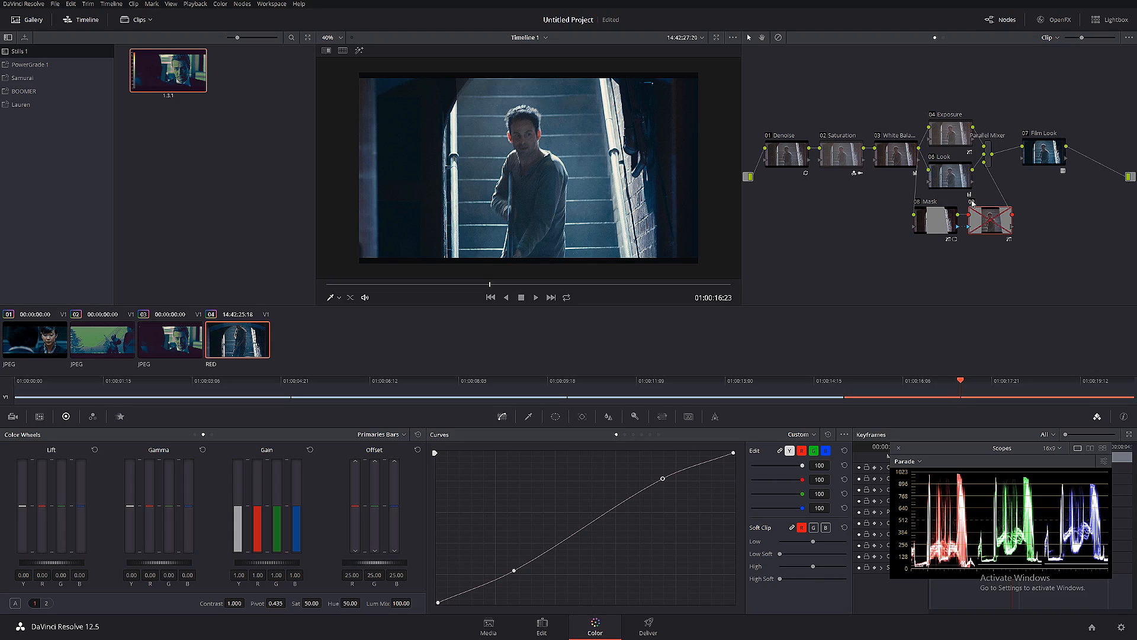
click(972, 204)
click(972, 203)
click(972, 203)
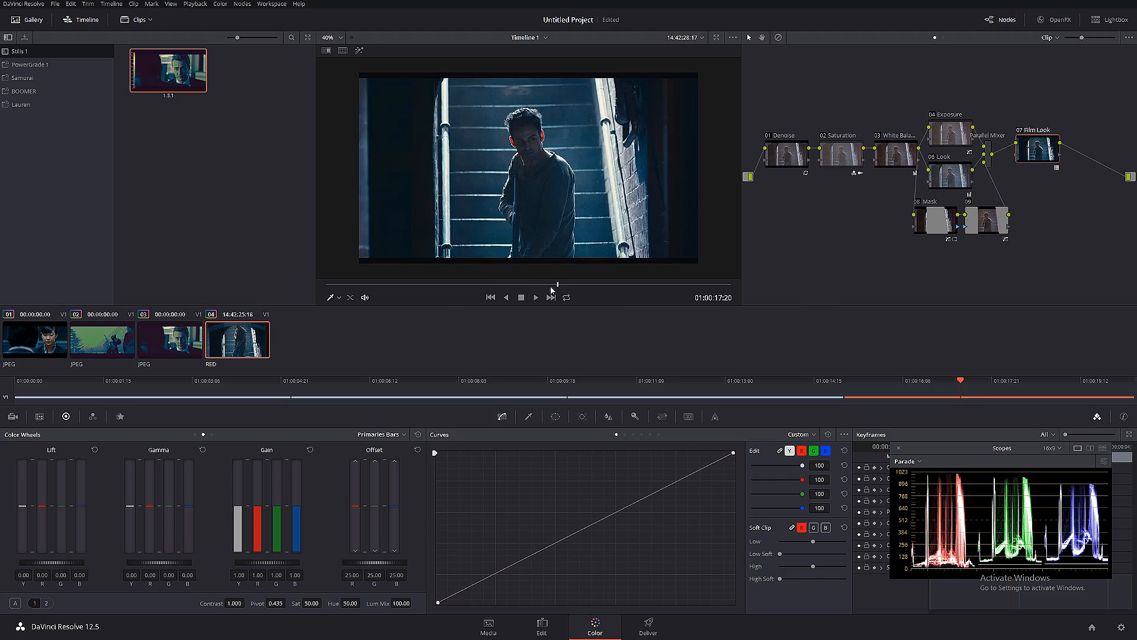
drag(553, 284, 595, 290)
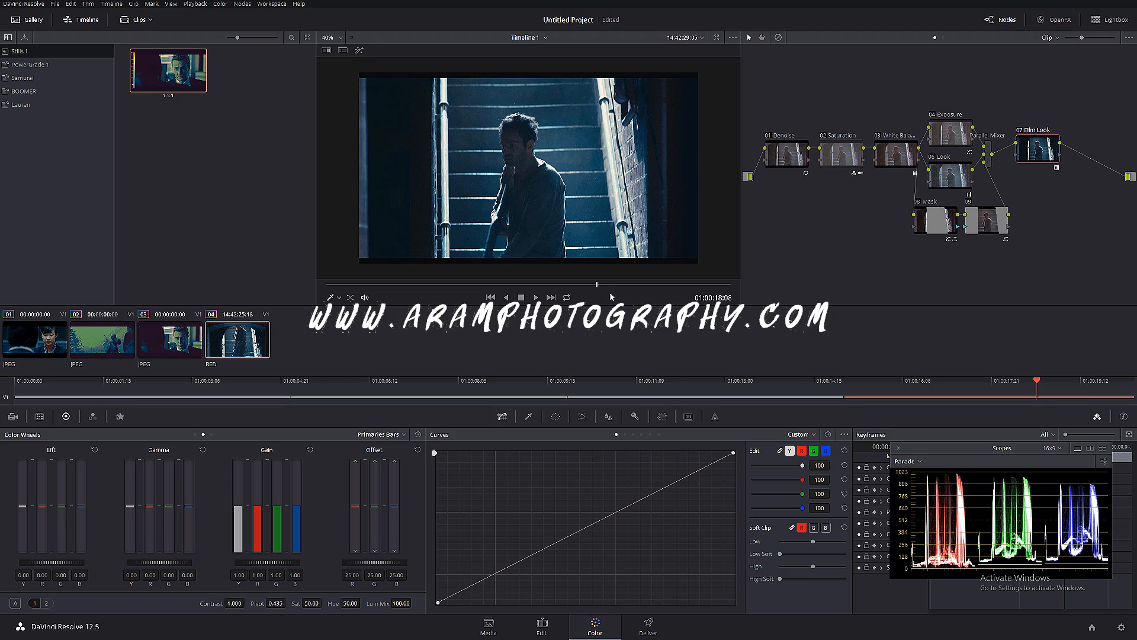